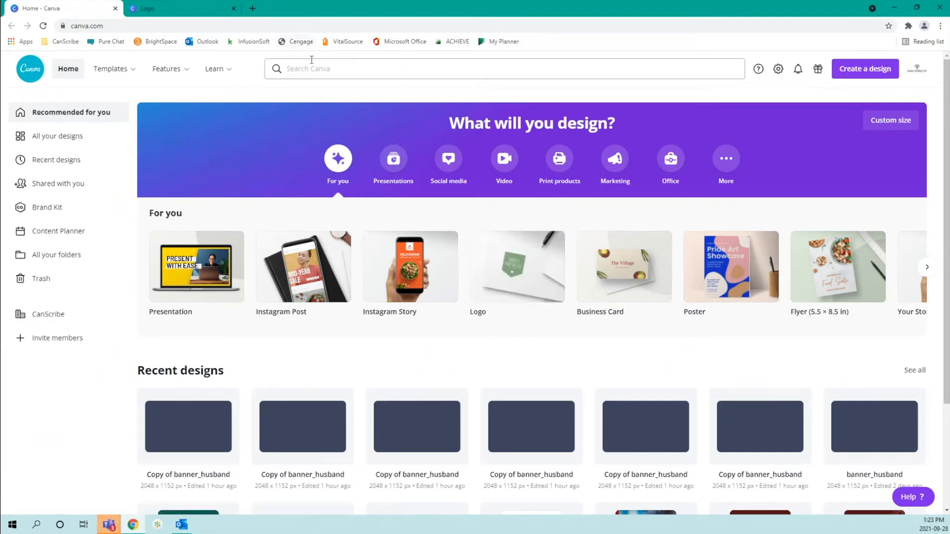
# Switch to the Logo template search, close the Canva home page and scroll the templates
pyautogui.click(193, 10)
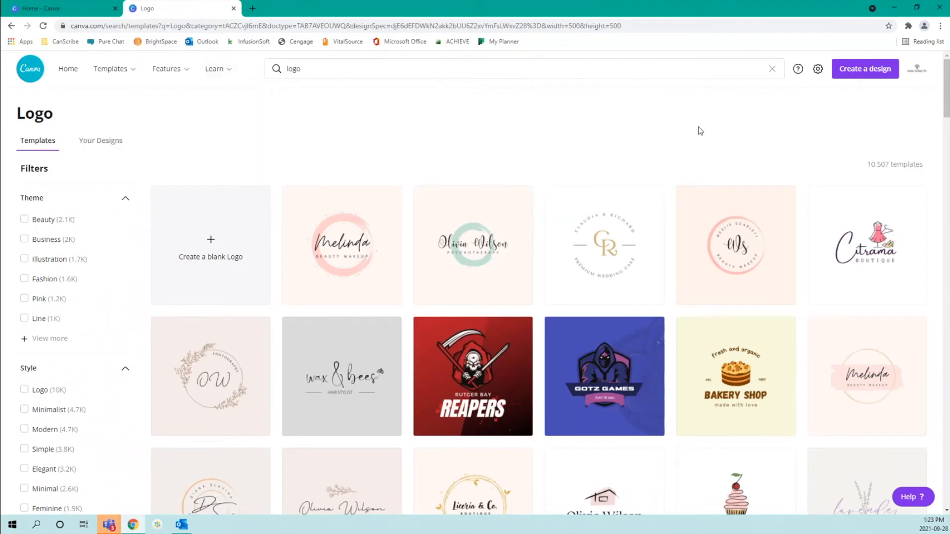
pyautogui.click(115, 9)
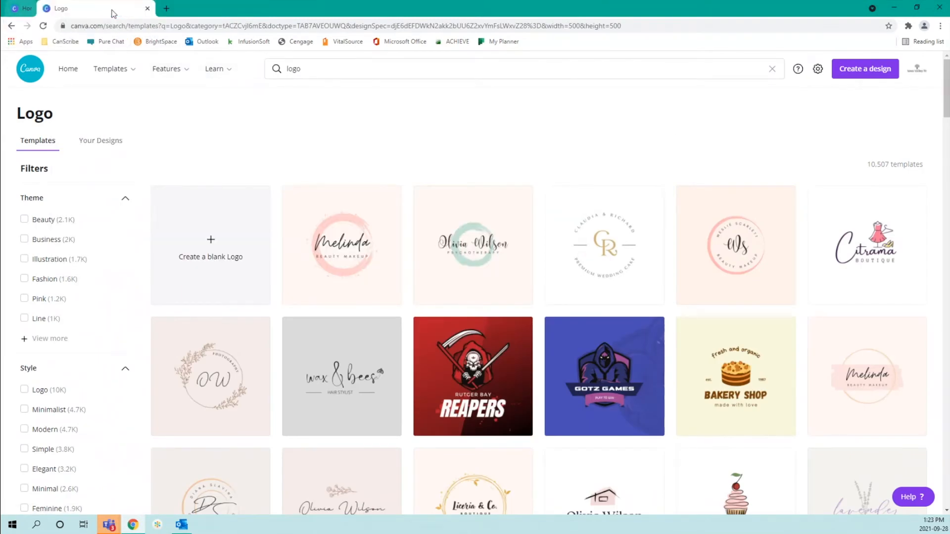
pyautogui.scroll(-1, 146, 250)
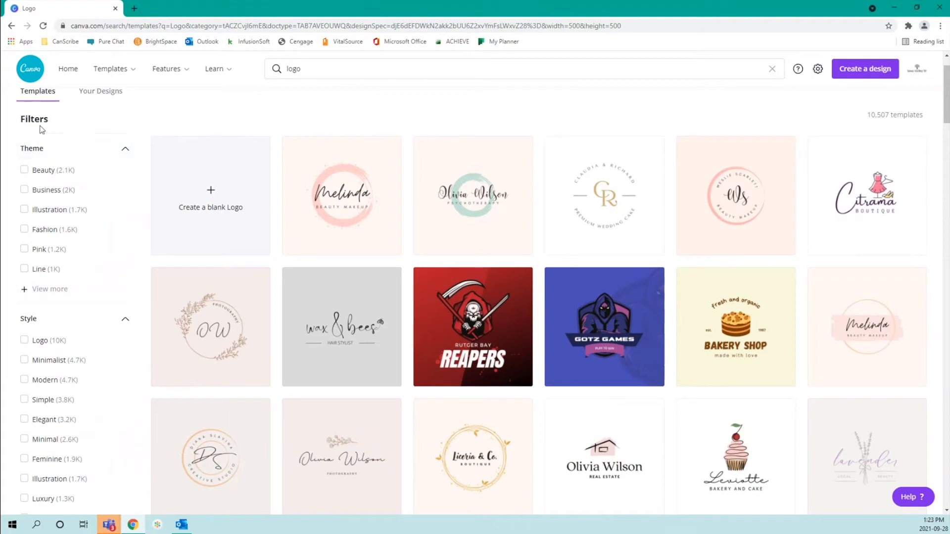
pyautogui.scroll(-2, 56, 284)
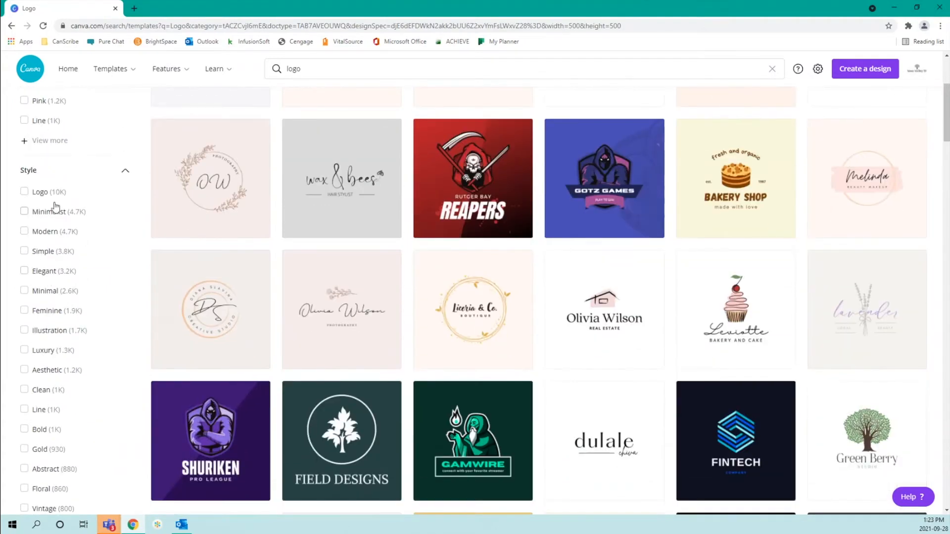
pyautogui.scroll(-8, 57, 242)
pyautogui.scroll(-11, 59, 243)
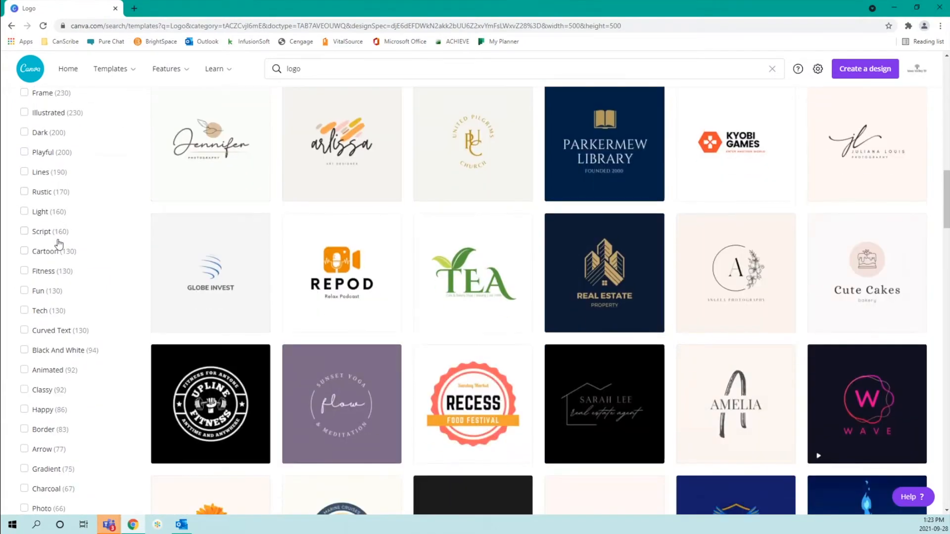
pyautogui.scroll(-10, 58, 243)
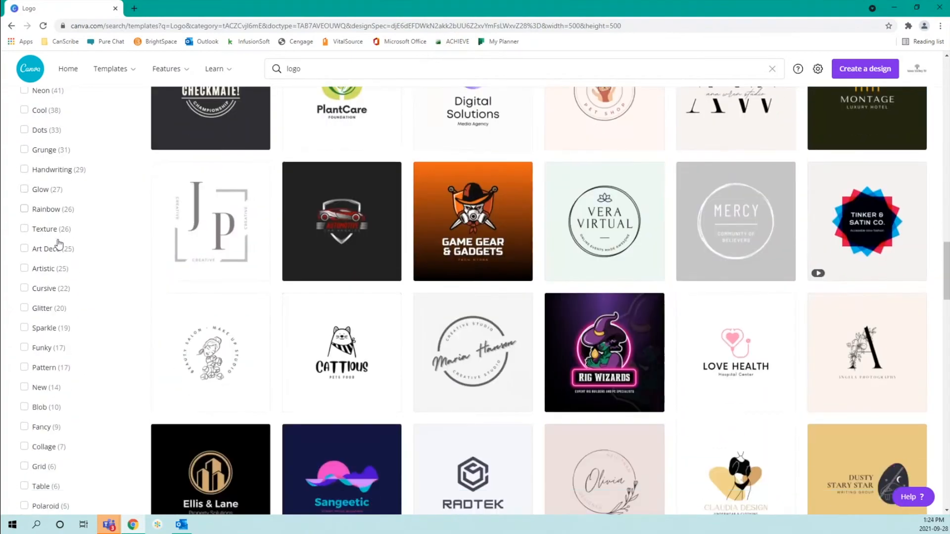
pyautogui.scroll(-1, 59, 243)
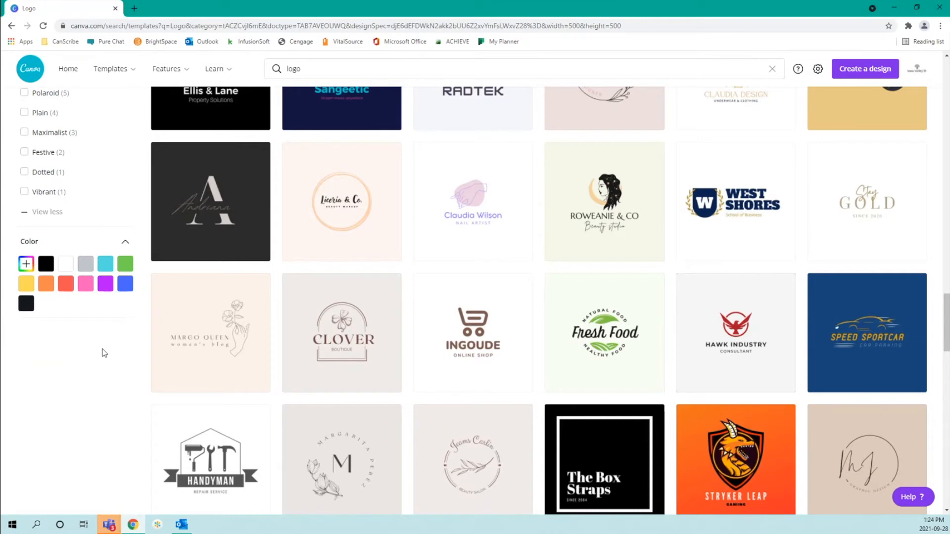
# Browse further through the logo templates, return toward the top, and create a blank logo
pyautogui.scroll(1, 104, 353)
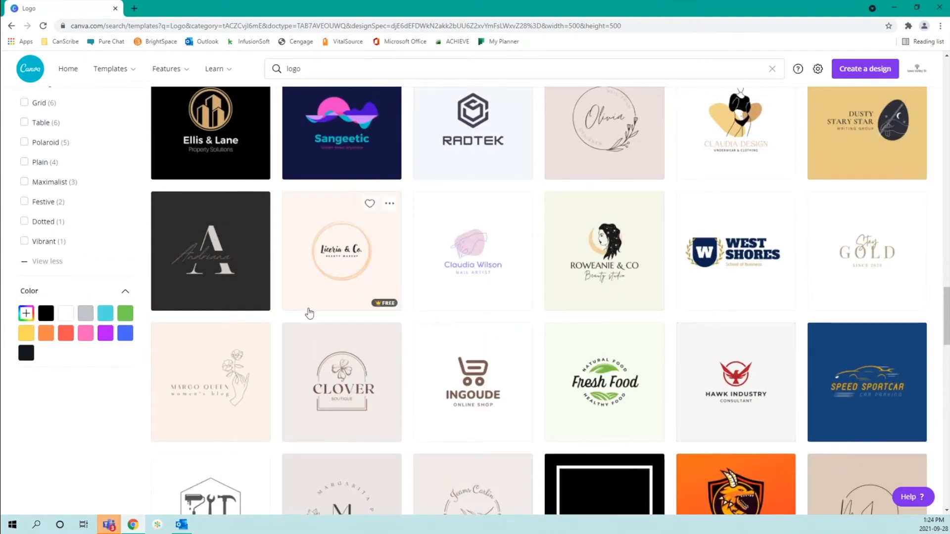
pyautogui.scroll(-6, 292, 316)
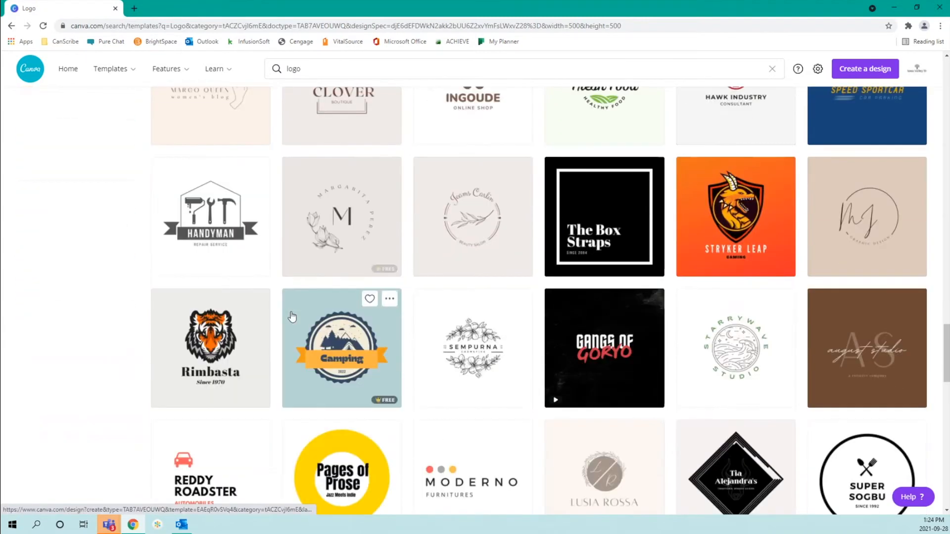
pyautogui.scroll(-3, 294, 315)
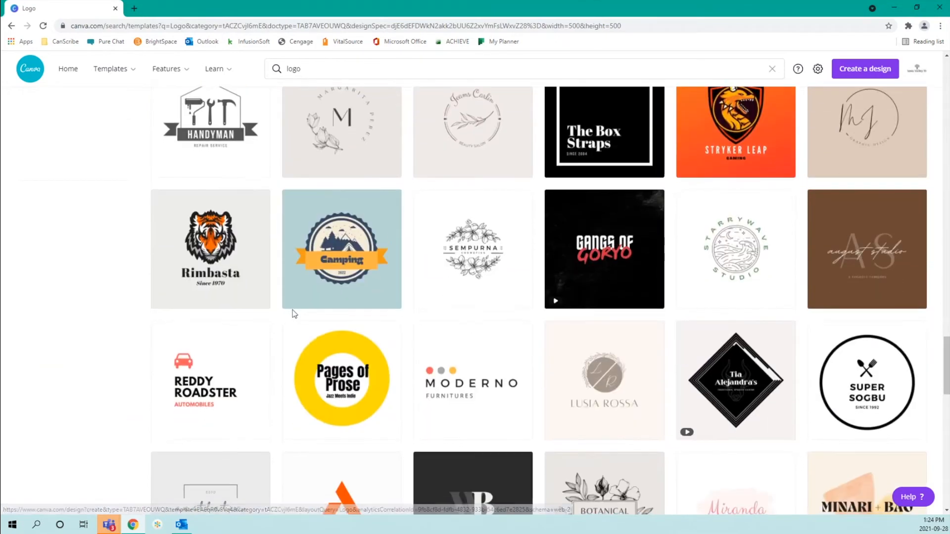
pyautogui.scroll(-2, 294, 315)
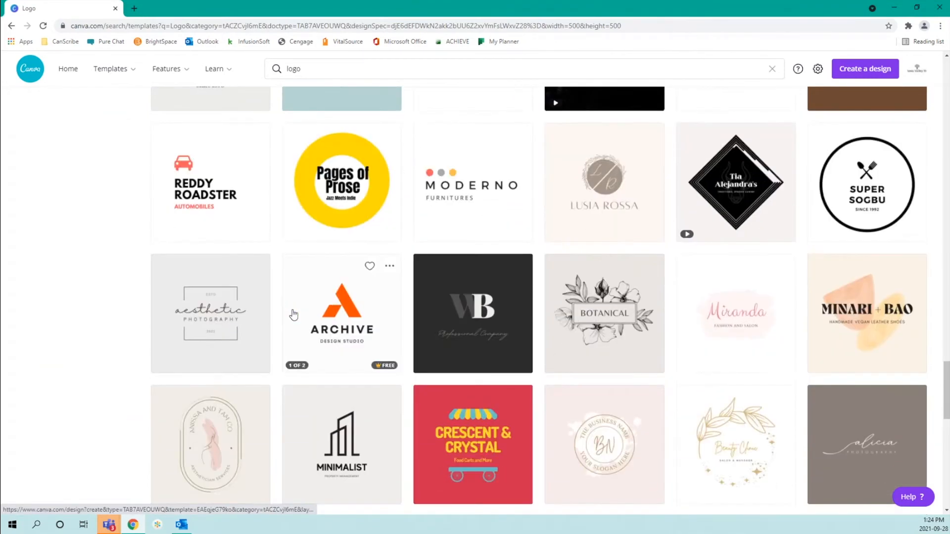
pyautogui.scroll(-4, 119, 302)
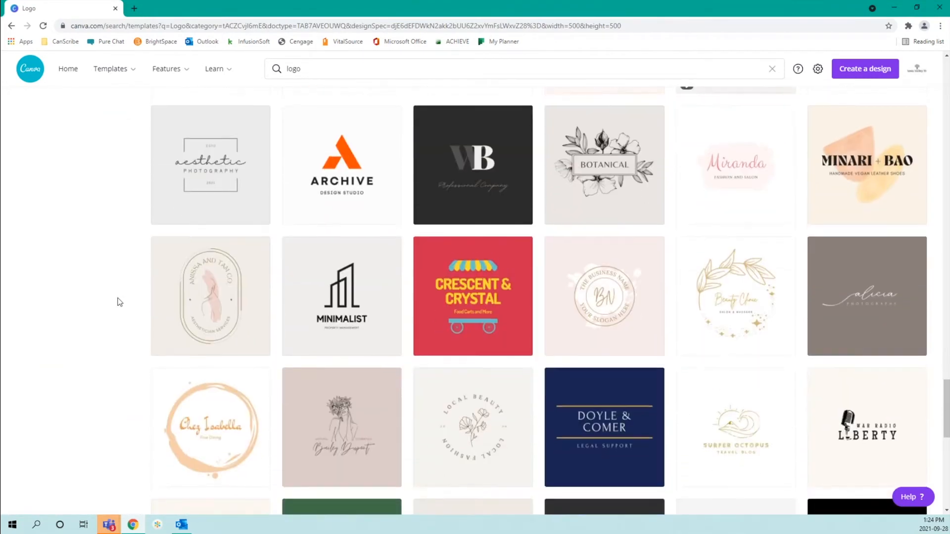
pyautogui.scroll(-2, 119, 301)
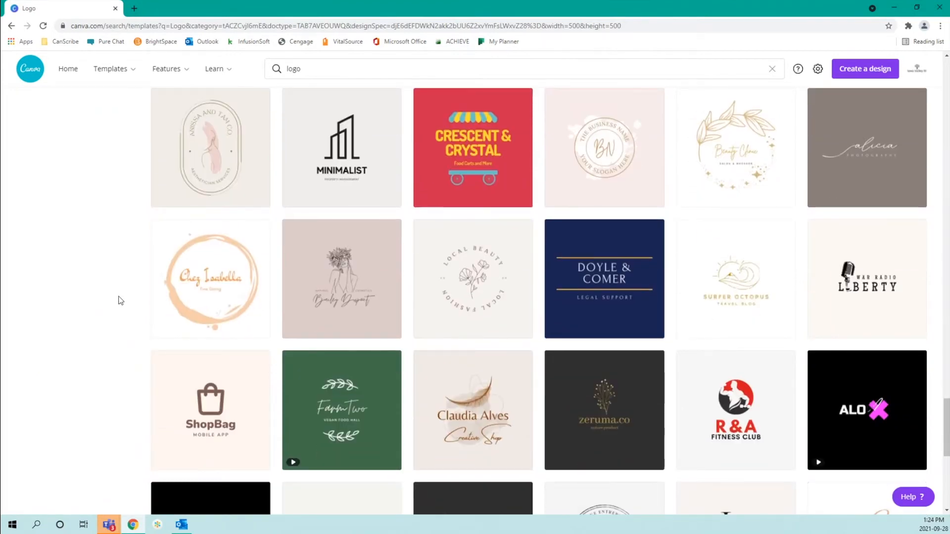
pyautogui.scroll(-2, 119, 300)
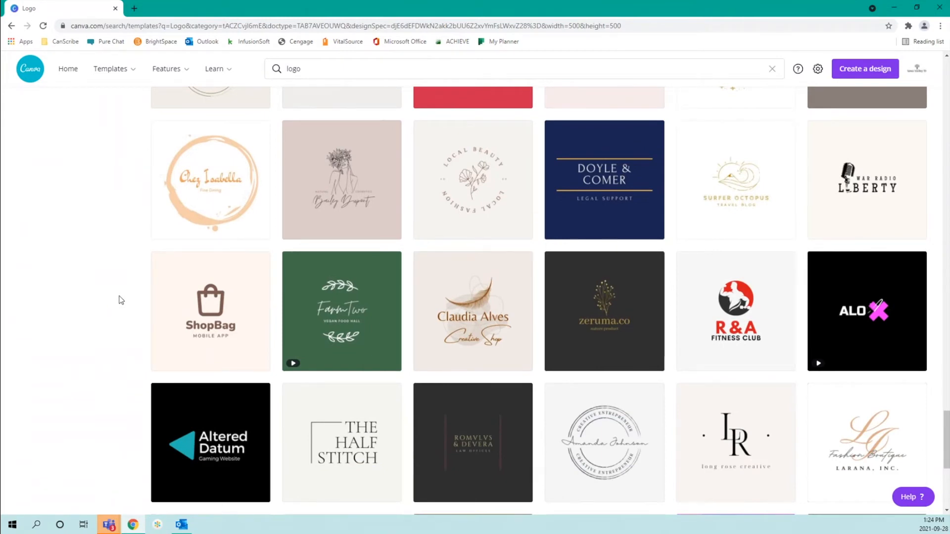
pyautogui.scroll(-2, 119, 301)
pyautogui.scroll(-3, 119, 300)
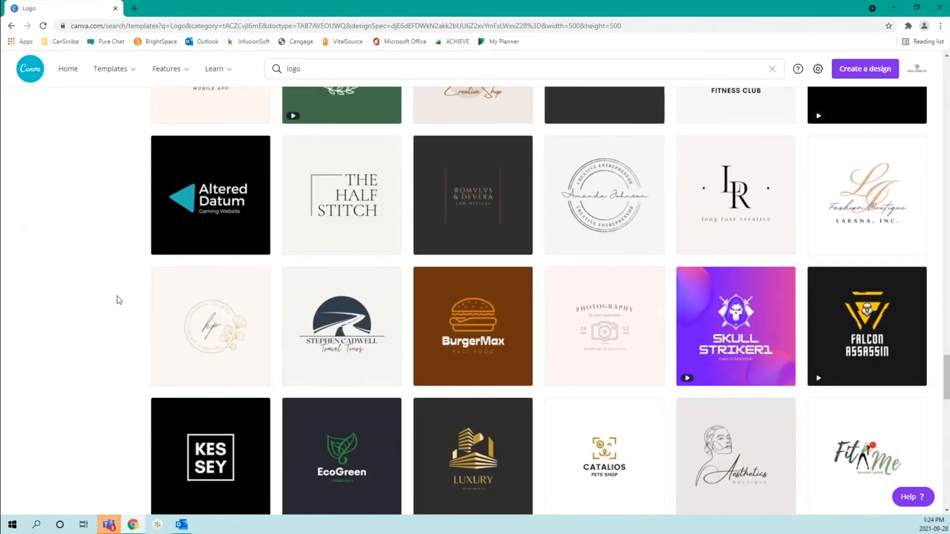
pyautogui.scroll(-2, 119, 301)
pyautogui.scroll(-1, 119, 301)
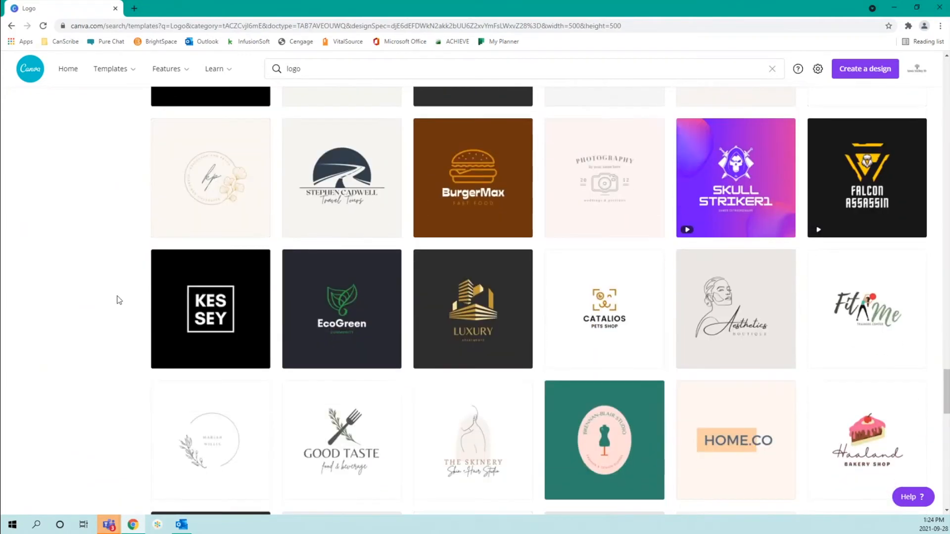
pyautogui.scroll(-2, 119, 300)
pyautogui.scroll(-2, 118, 300)
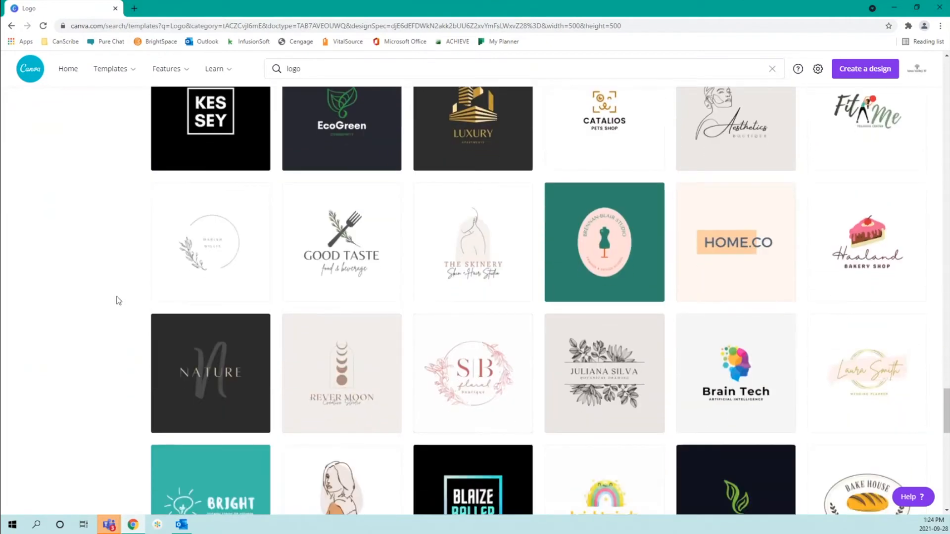
pyautogui.scroll(-1, 119, 300)
pyautogui.scroll(-2, 119, 305)
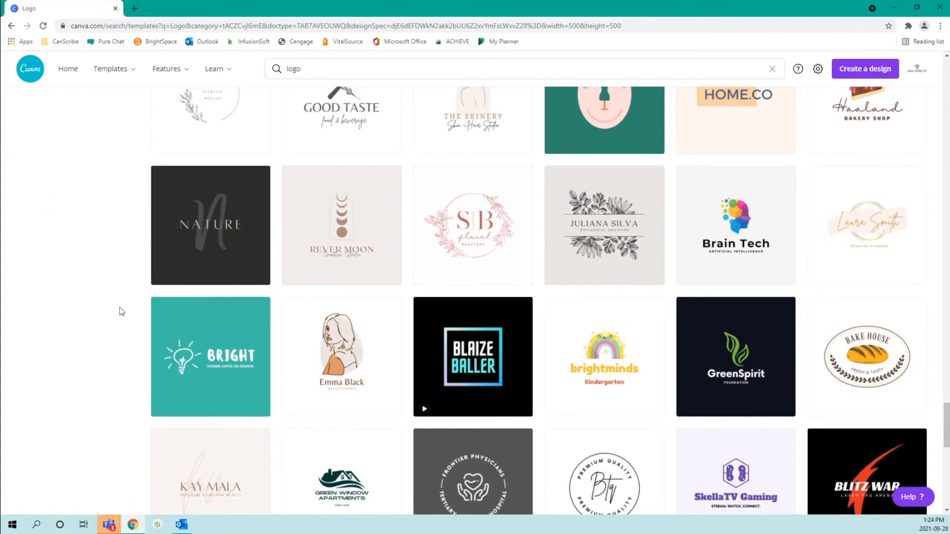
pyautogui.scroll(20, 122, 311)
pyautogui.scroll(20, 121, 310)
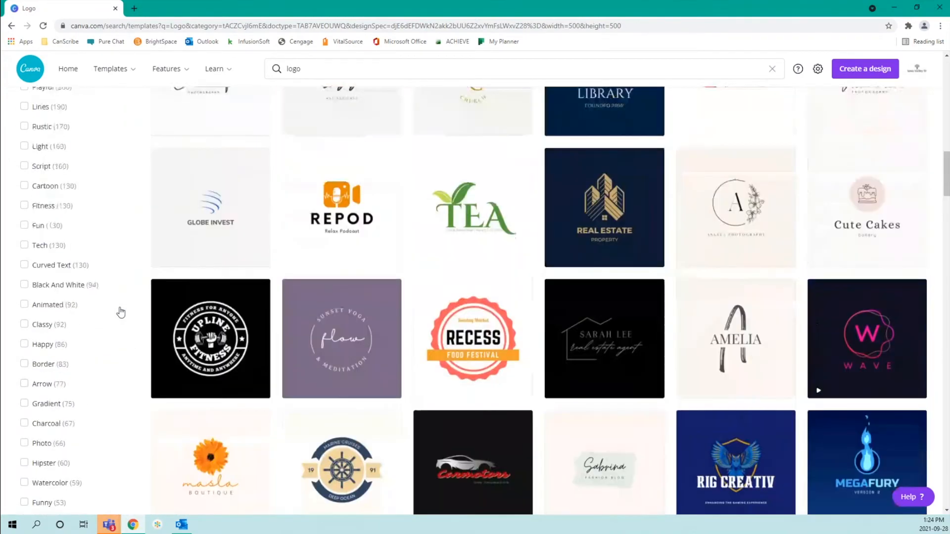
pyautogui.scroll(20, 121, 312)
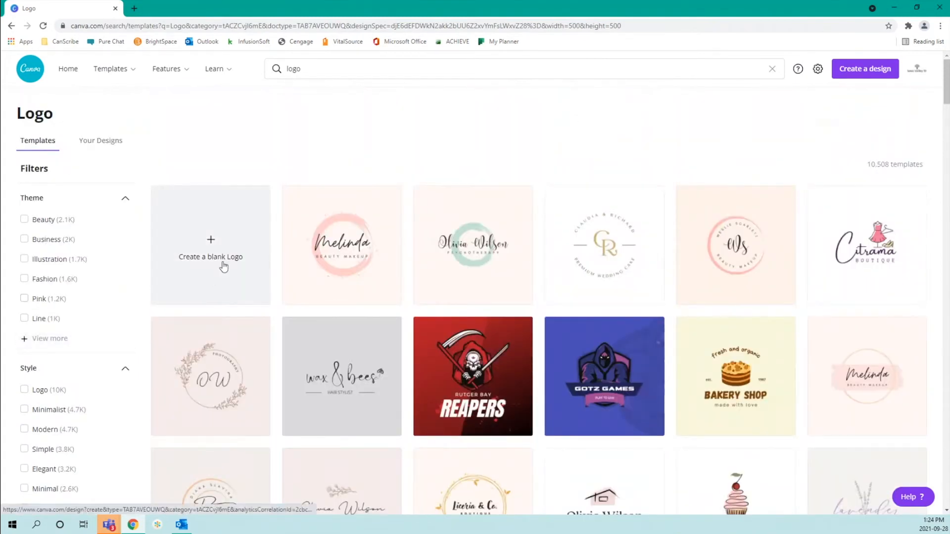
pyautogui.click(231, 244)
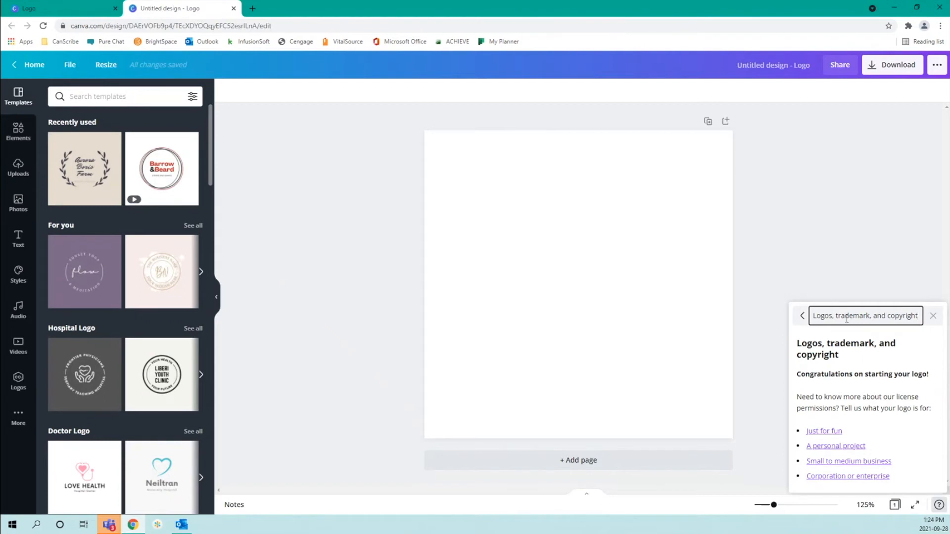
# Dismiss the logo copyright help message, select the blank logo page and open Styles
pyautogui.click(935, 318)
pyautogui.click(526, 194)
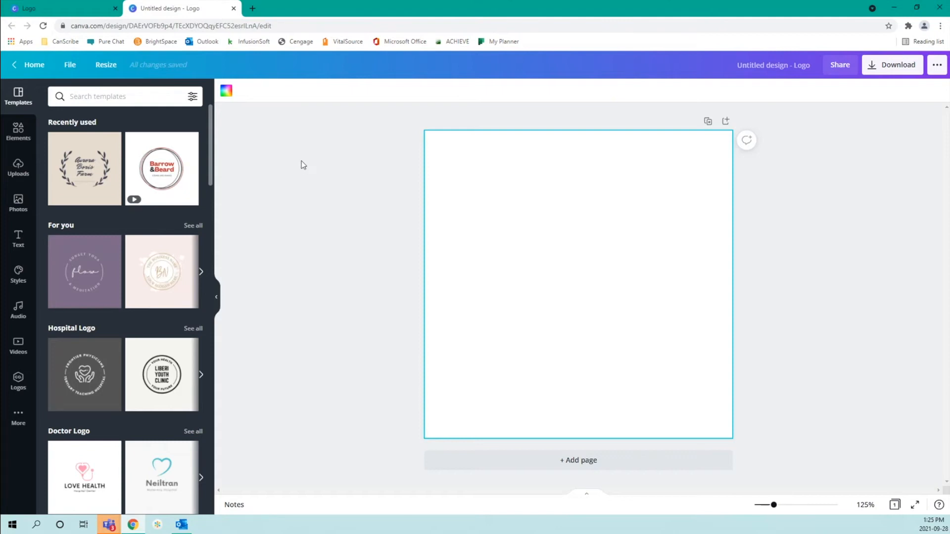
pyautogui.click(20, 282)
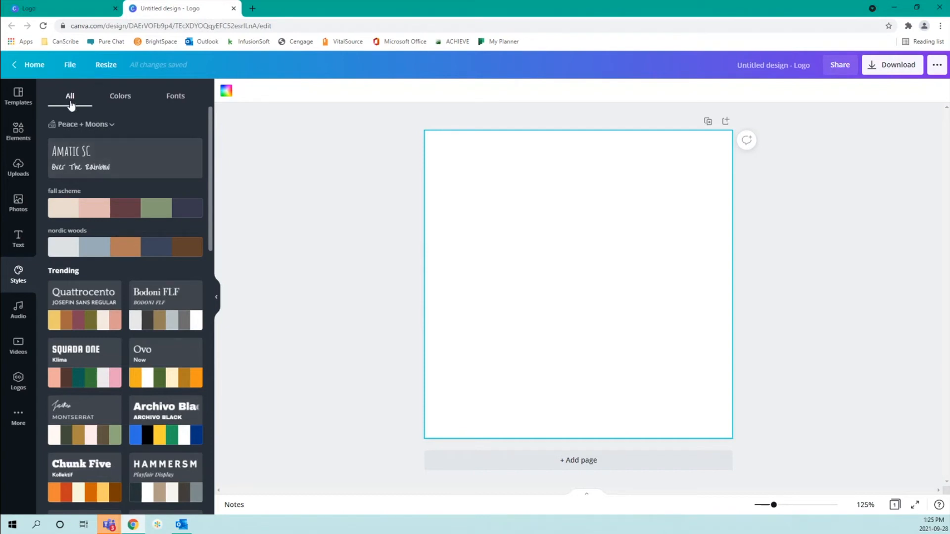
# Filter Styles to colour palettes and try the Thrift Shop palette on the page
pyautogui.click(137, 102)
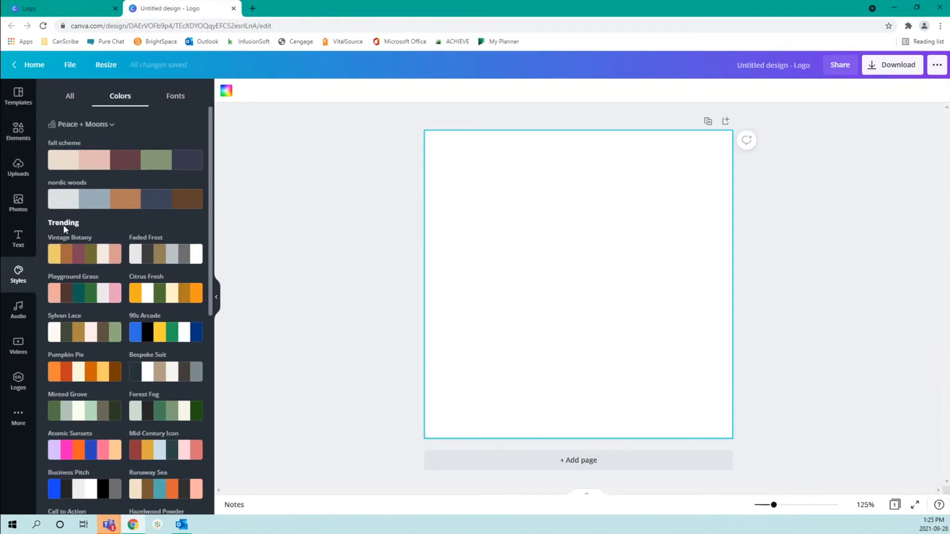
pyautogui.scroll(-1, 64, 225)
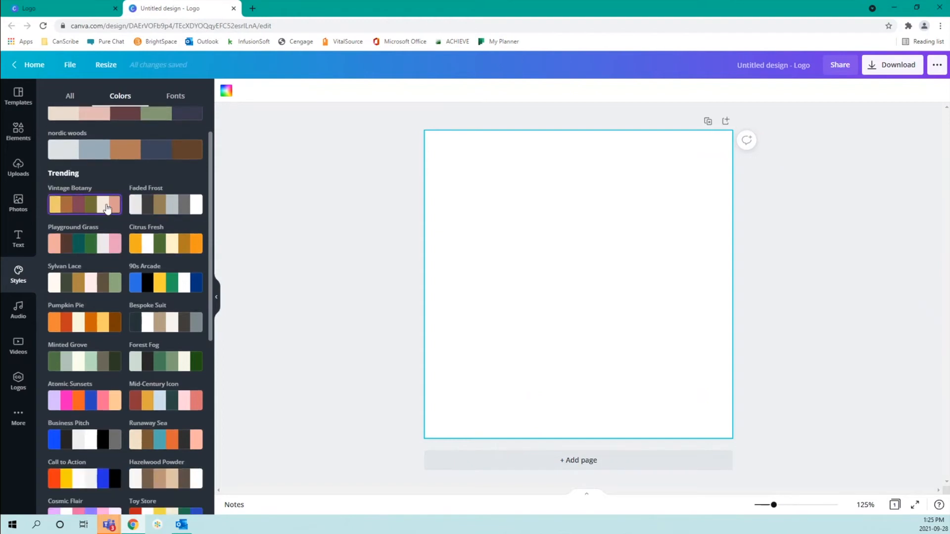
pyautogui.scroll(-3, 110, 257)
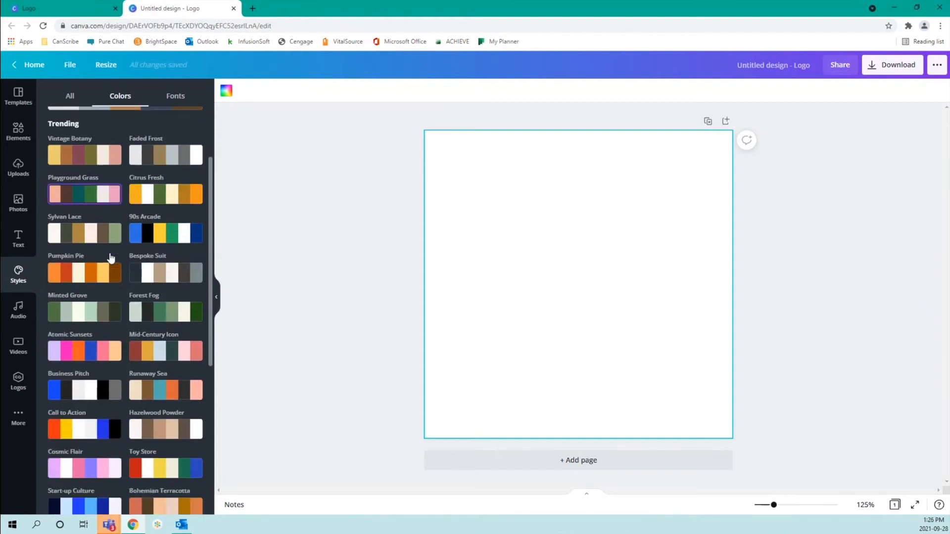
pyautogui.scroll(-2, 111, 257)
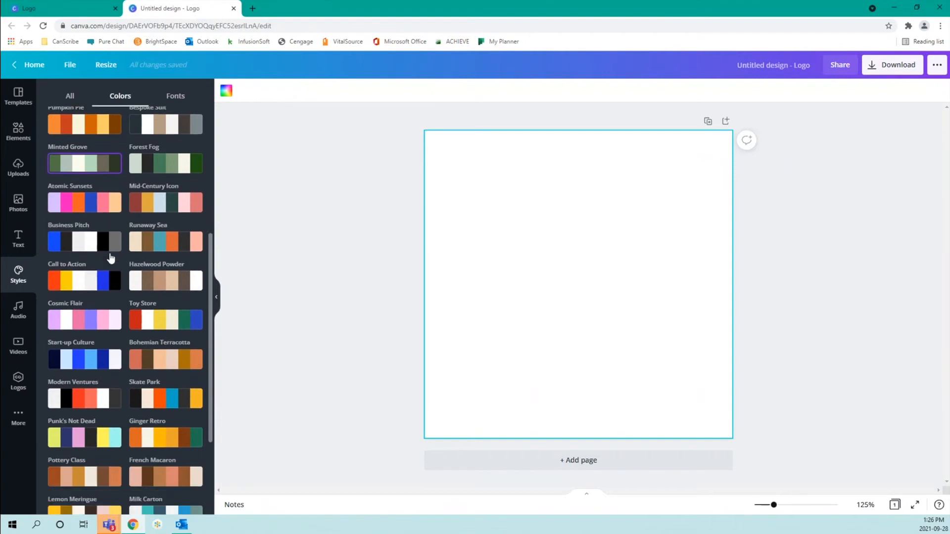
pyautogui.scroll(-1, 110, 256)
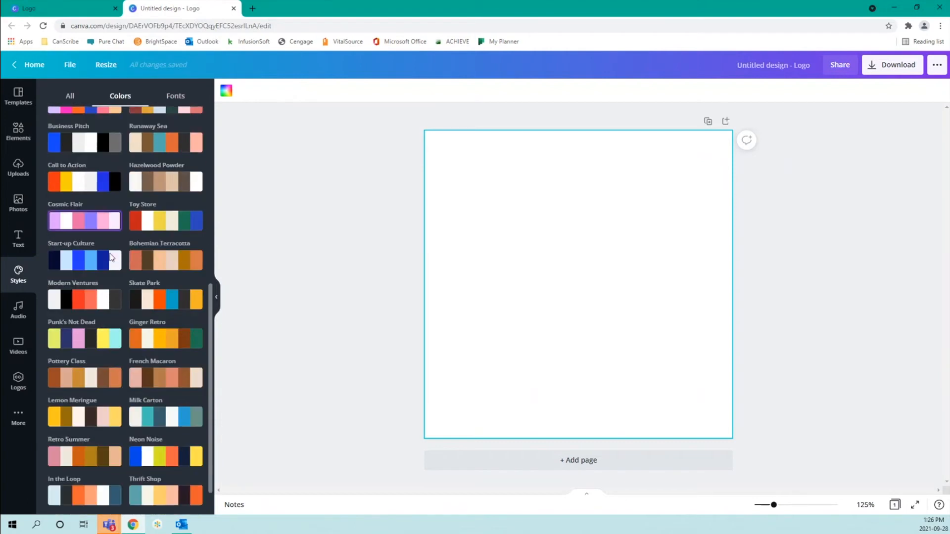
pyautogui.scroll(-1, 124, 240)
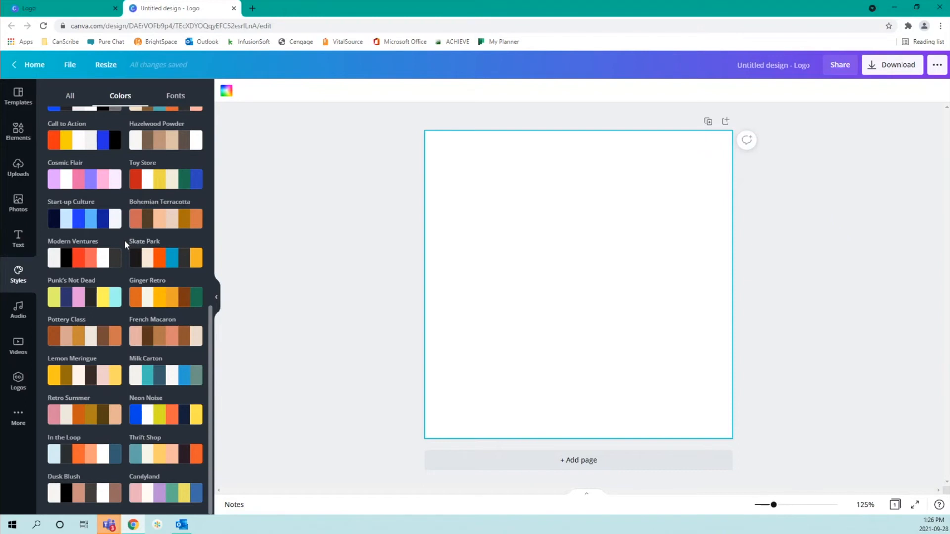
pyautogui.click(163, 454)
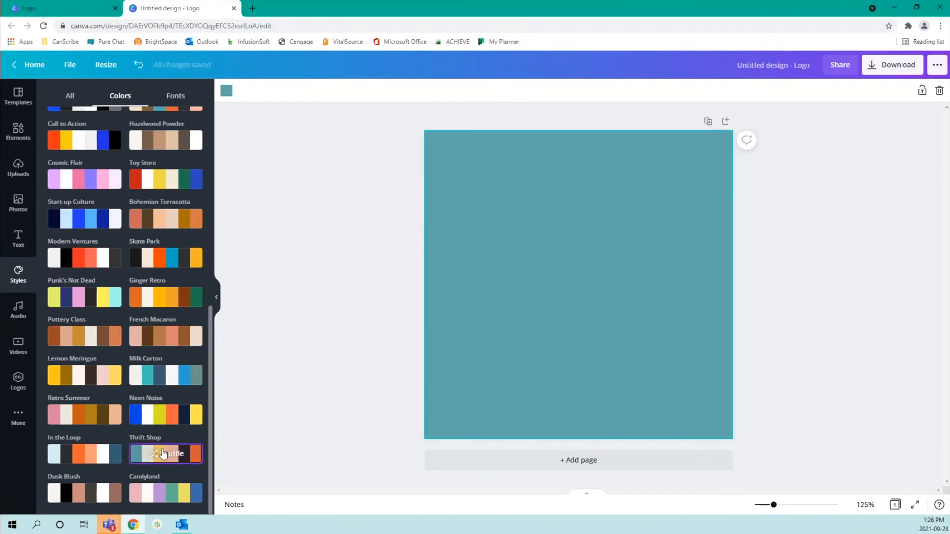
# Apply the nordic woods palette, shuffling it until the background turns light grey
pyautogui.scroll(8, 180, 306)
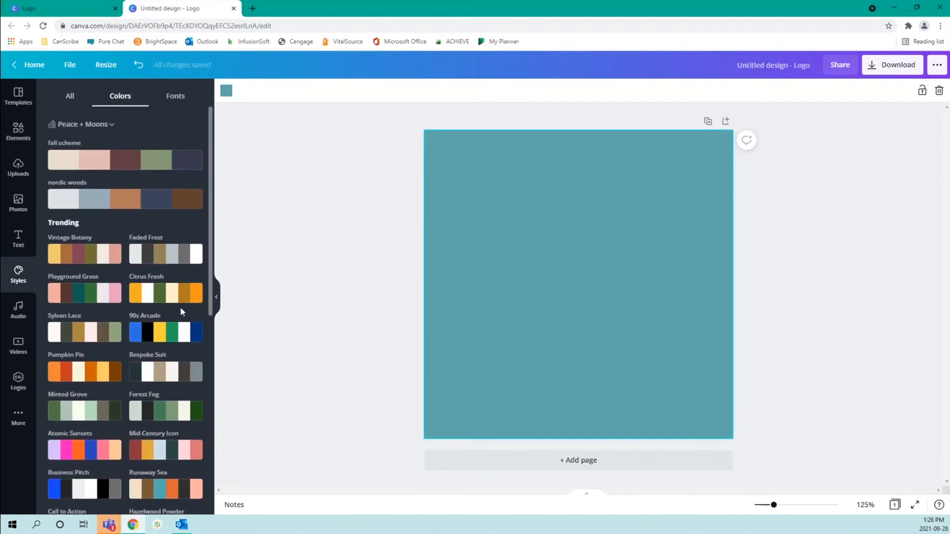
pyautogui.click(111, 199)
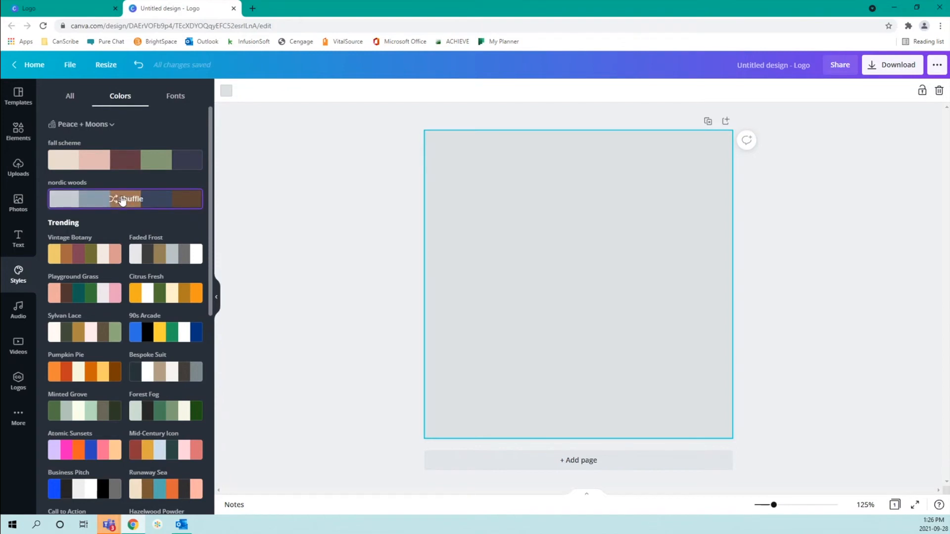
pyautogui.click(122, 200)
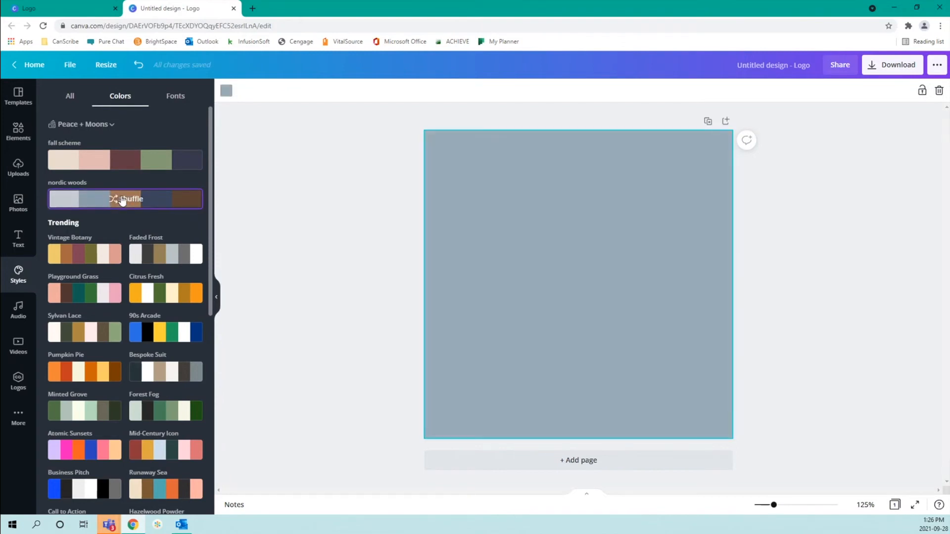
pyautogui.click(122, 201)
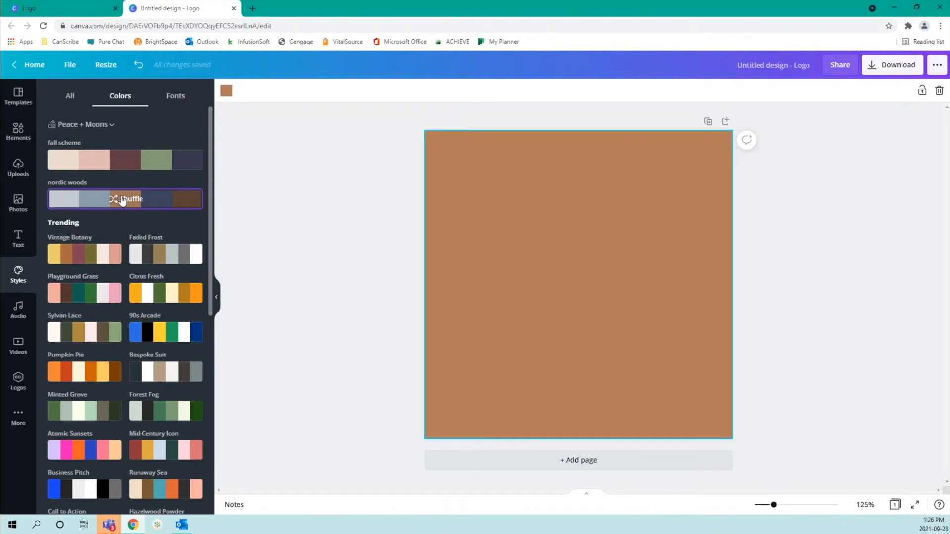
pyautogui.click(122, 201)
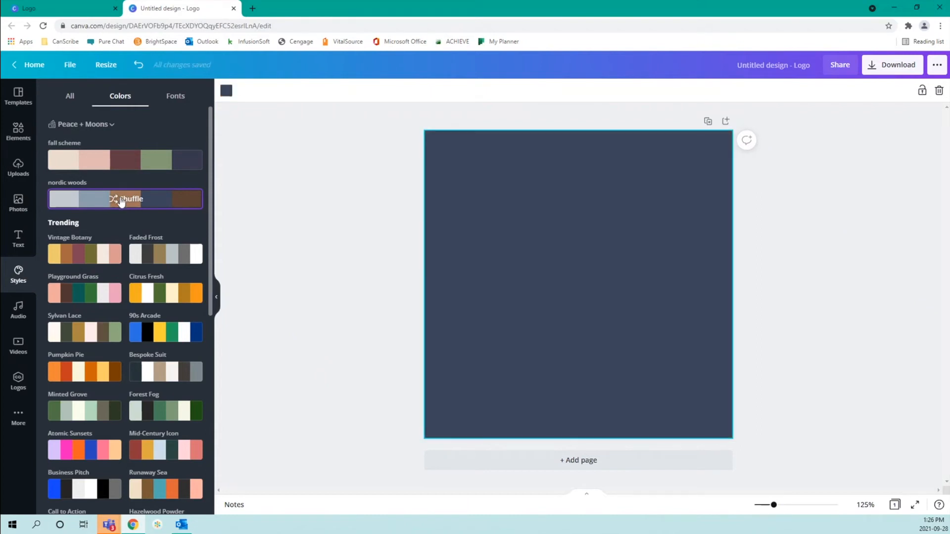
pyautogui.click(122, 201)
pyautogui.click(121, 200)
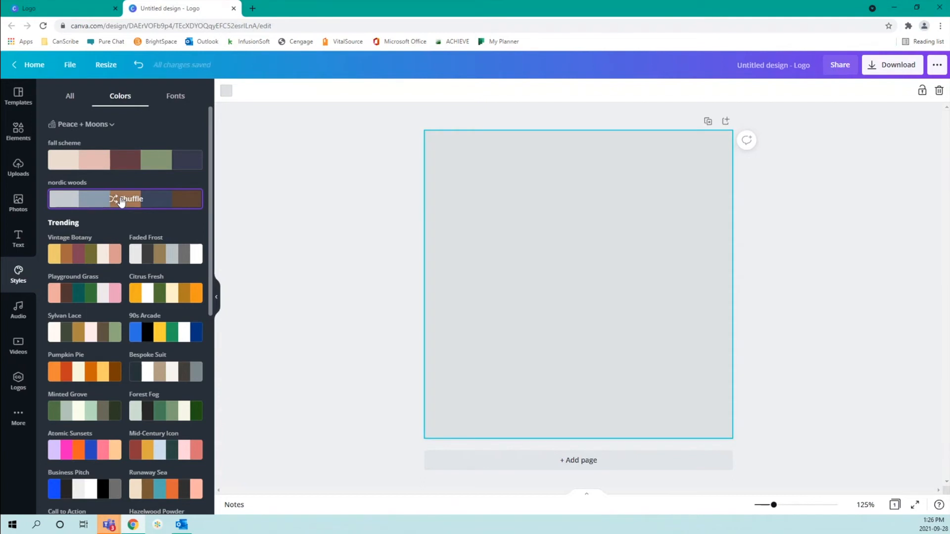
pyautogui.click(330, 266)
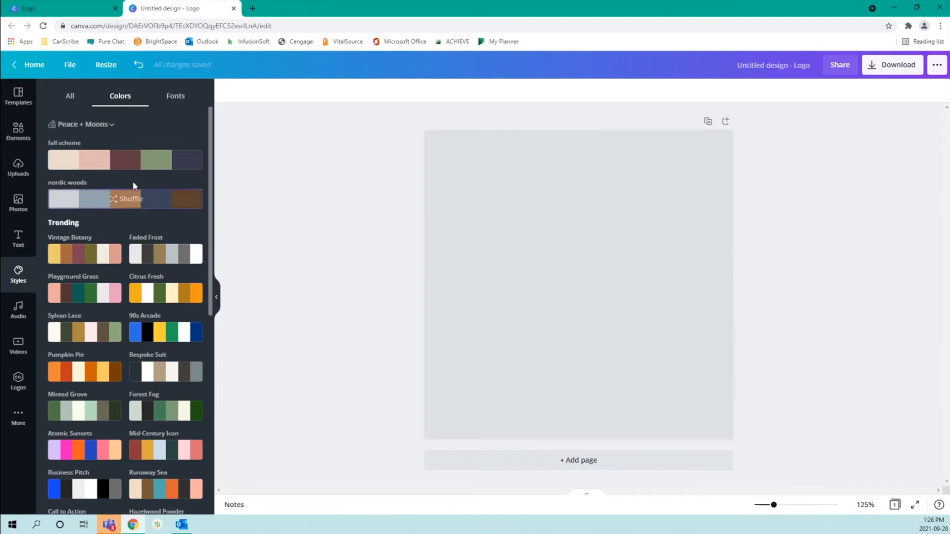
pyautogui.click(172, 97)
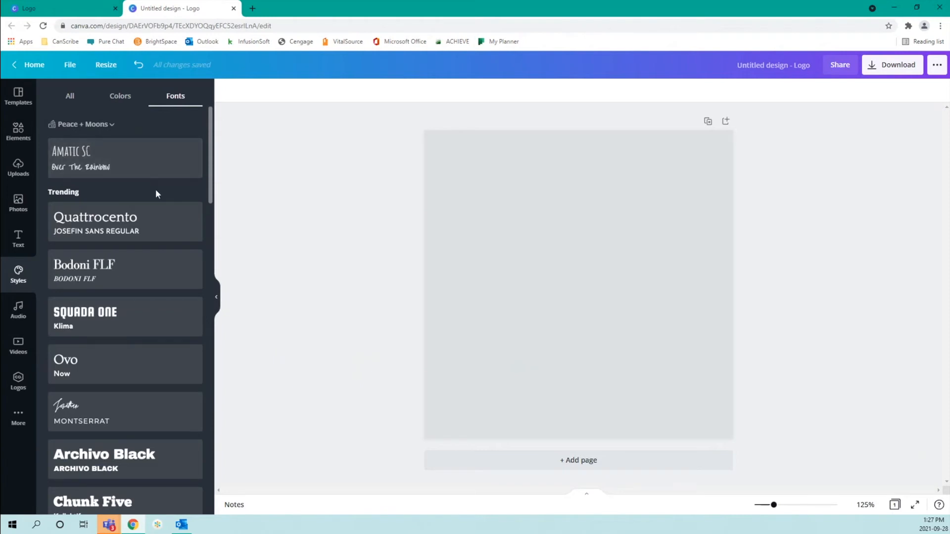
pyautogui.scroll(-1, 157, 193)
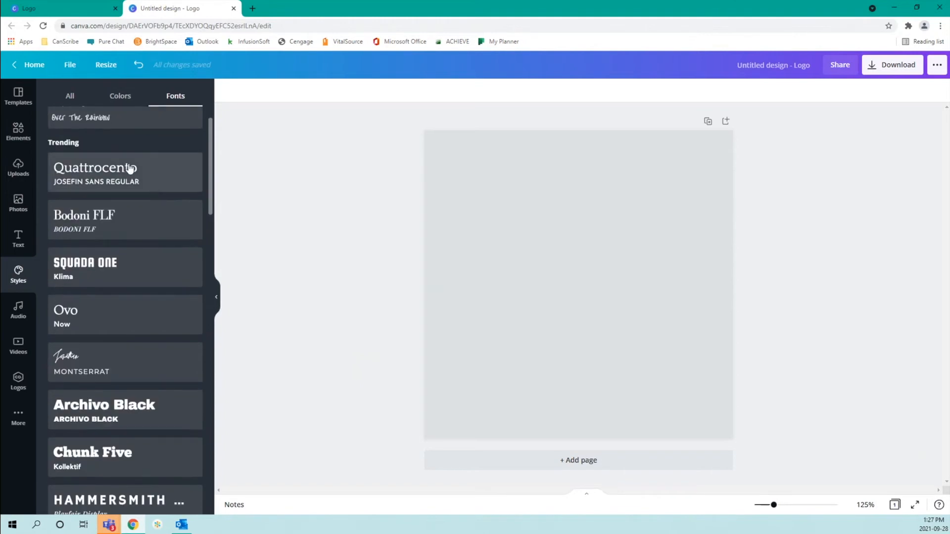
pyautogui.scroll(-3, 132, 269)
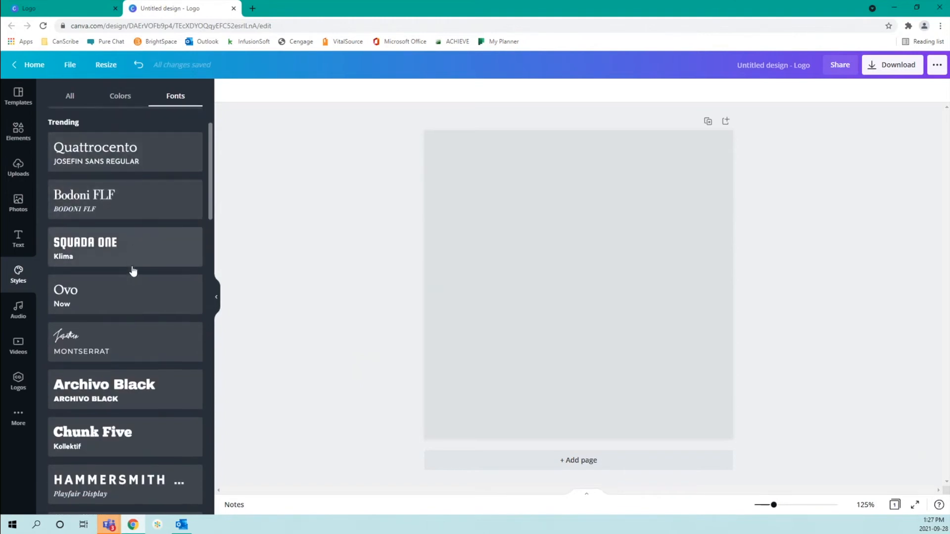
pyautogui.scroll(-1, 133, 270)
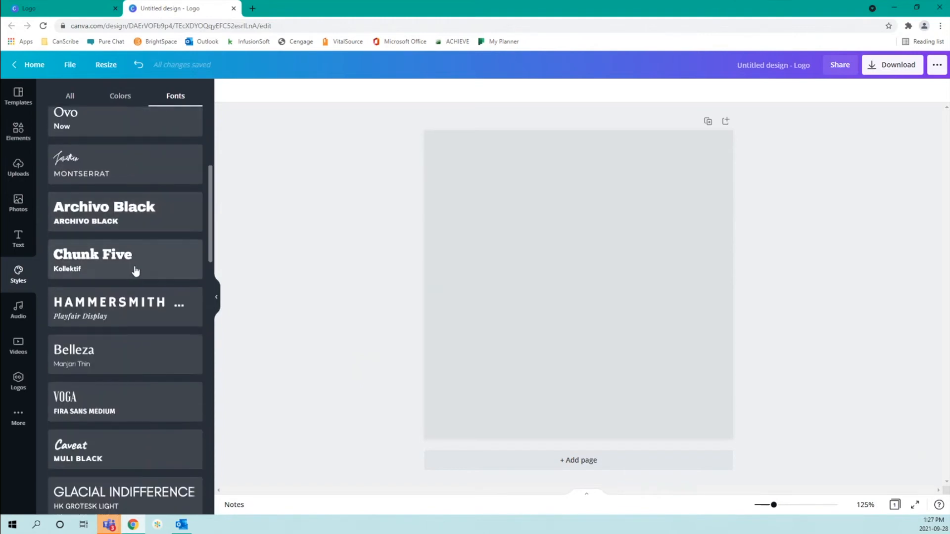
pyautogui.scroll(-4, 141, 274)
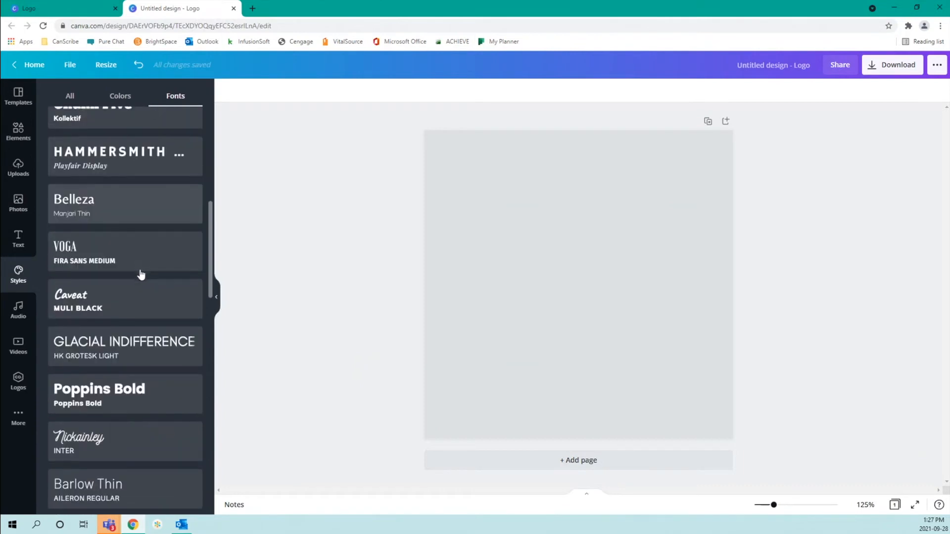
pyautogui.scroll(-3, 141, 275)
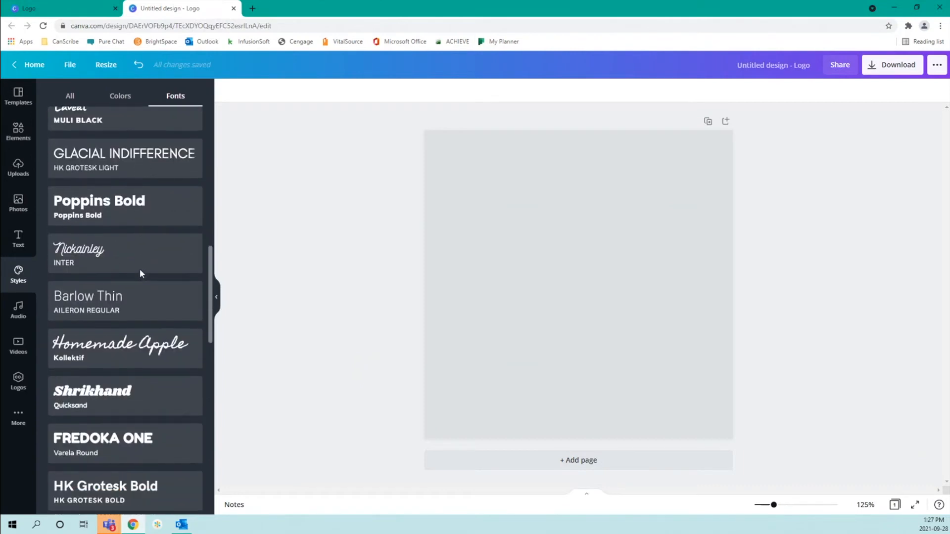
pyautogui.scroll(-3, 140, 273)
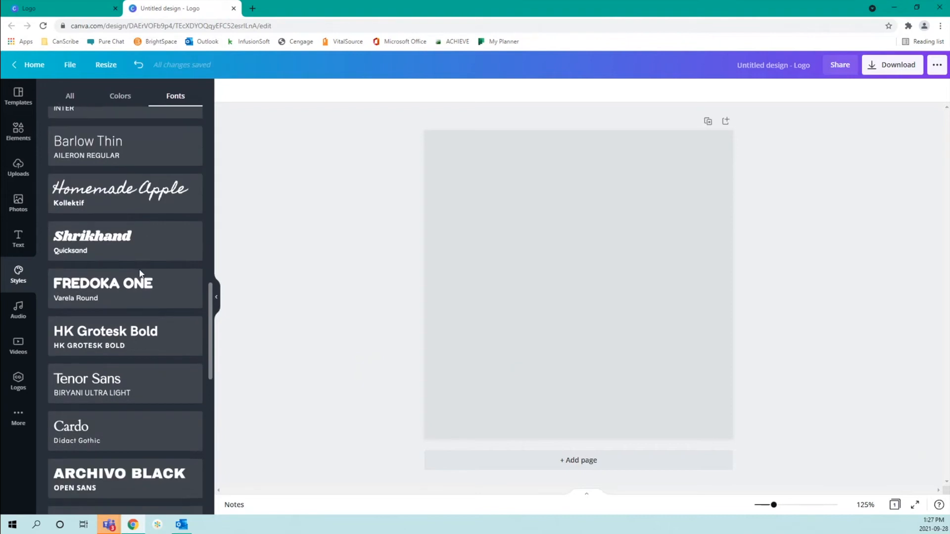
pyautogui.scroll(-6, 140, 274)
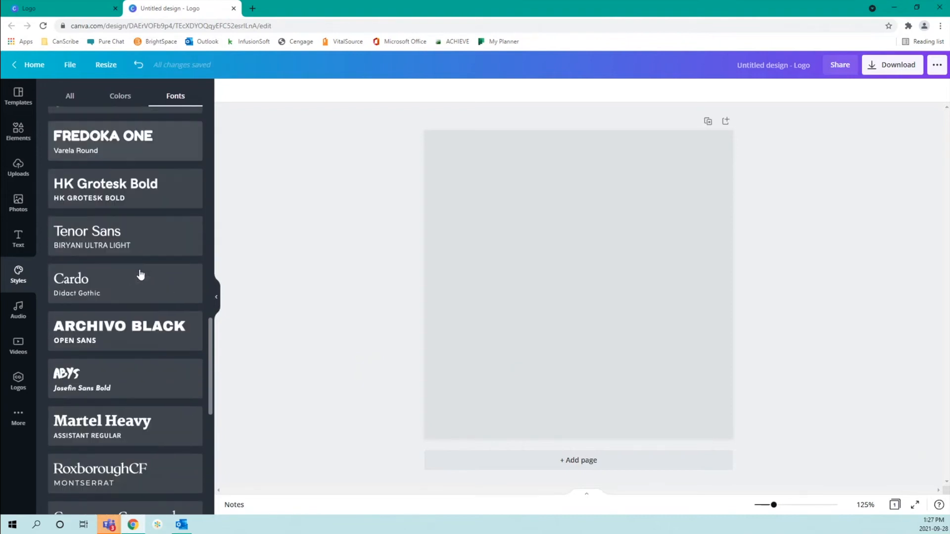
pyautogui.scroll(-2, 141, 275)
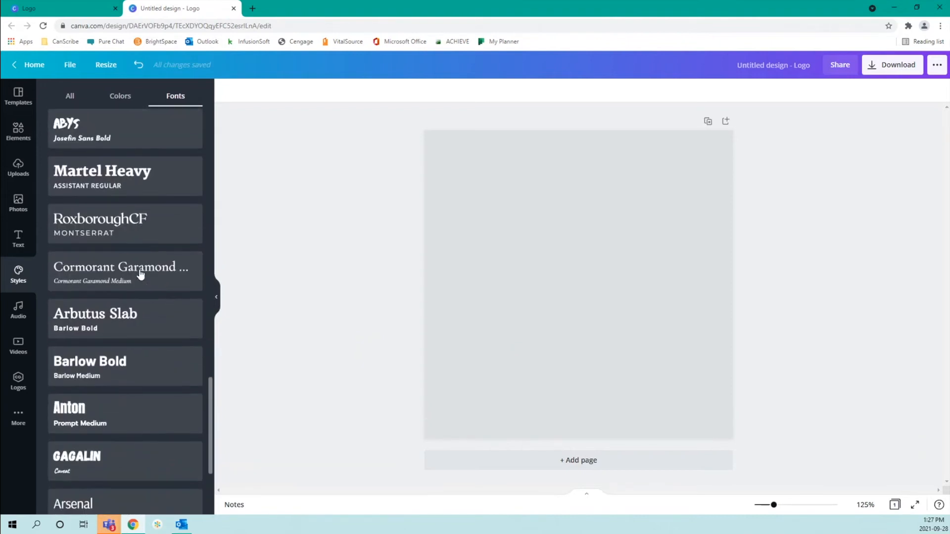
pyautogui.scroll(5, 141, 274)
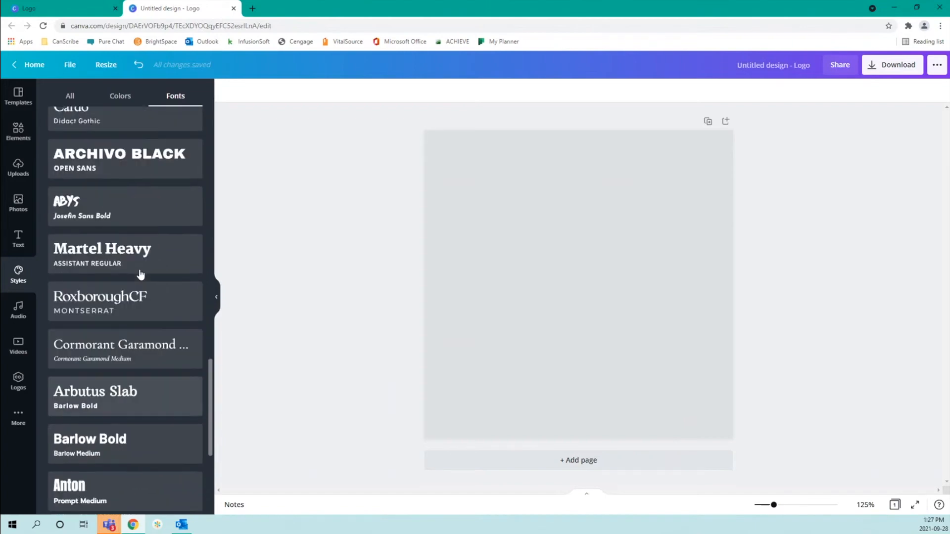
pyautogui.scroll(2, 141, 275)
pyautogui.scroll(4, 141, 276)
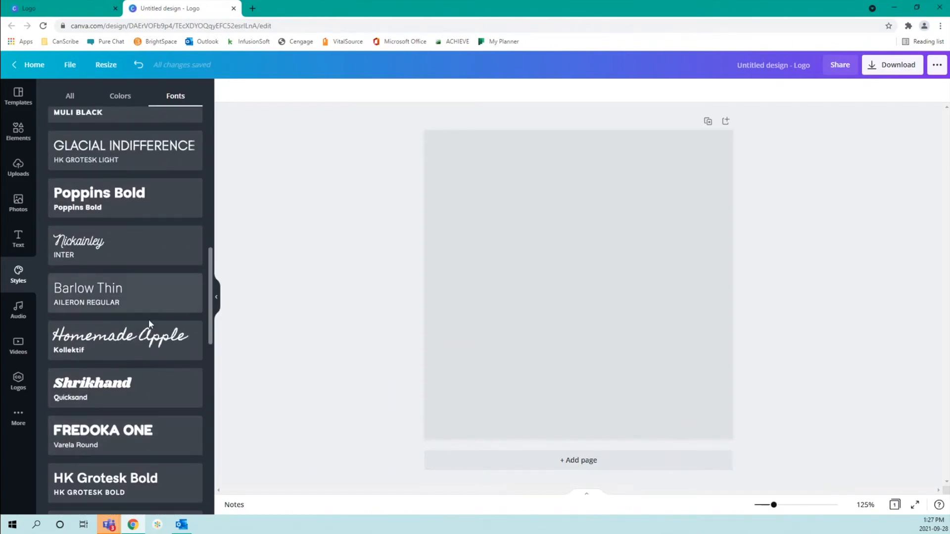
# Add the Homemade Apple heading and Kollektif subheading pair to the logo page
pyautogui.click(150, 340)
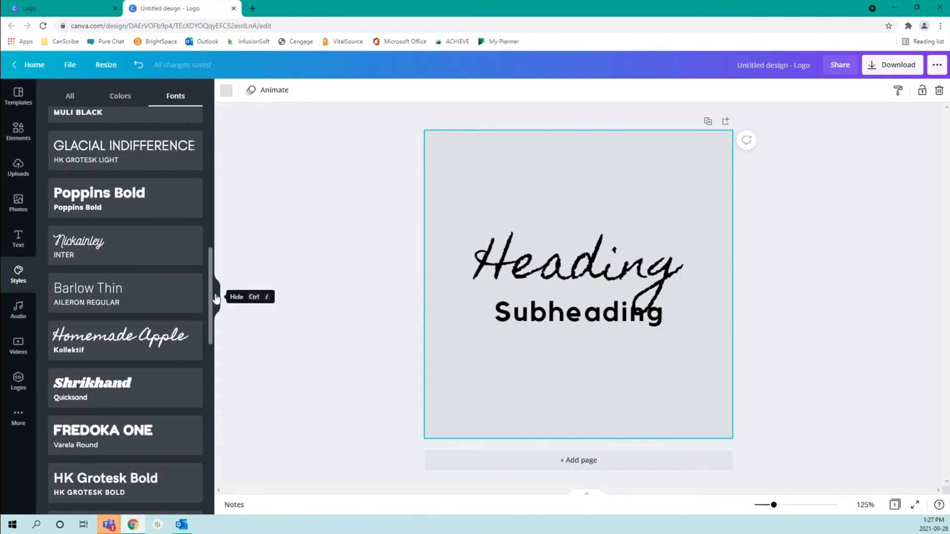
pyautogui.click(67, 98)
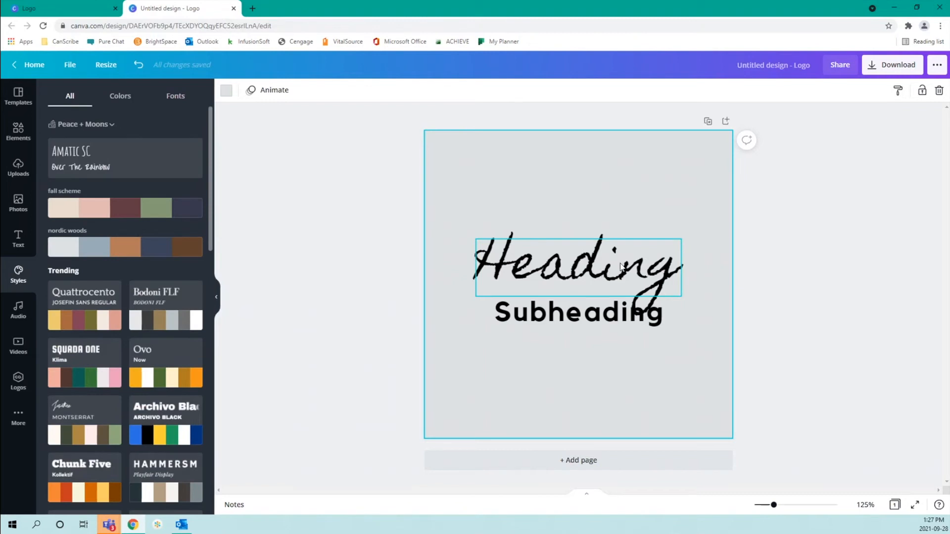
pyautogui.click(621, 267)
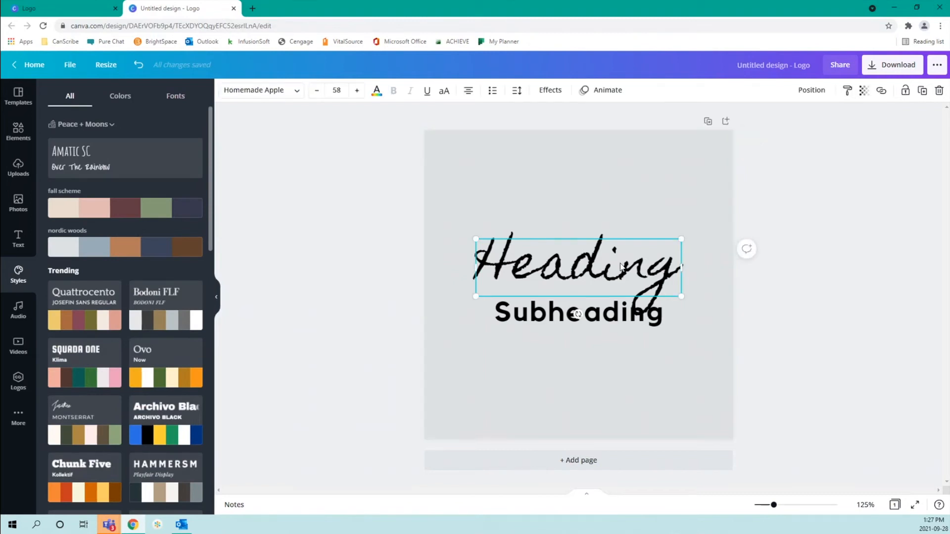
pyautogui.click(587, 321)
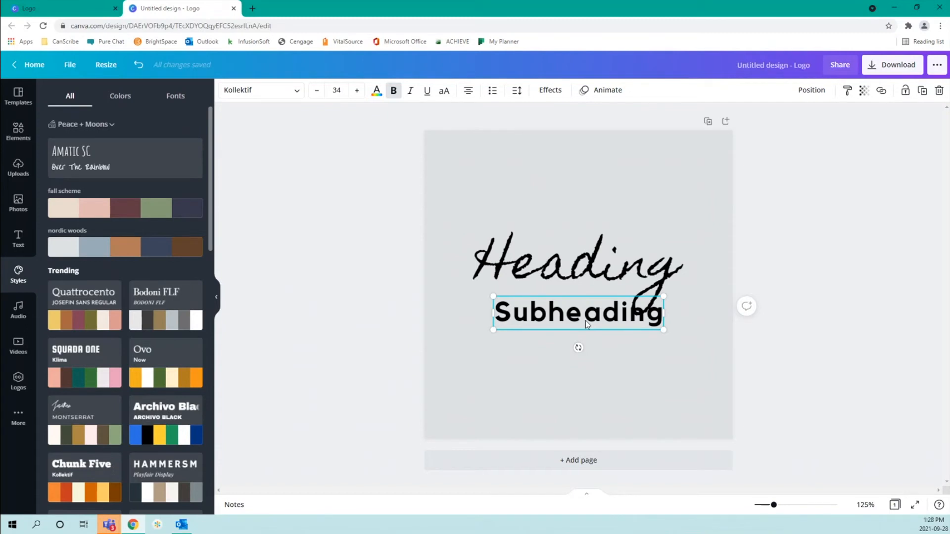
# Replace the Heading placeholder text with the person's full name
pyautogui.click(584, 257)
pyautogui.click(584, 256)
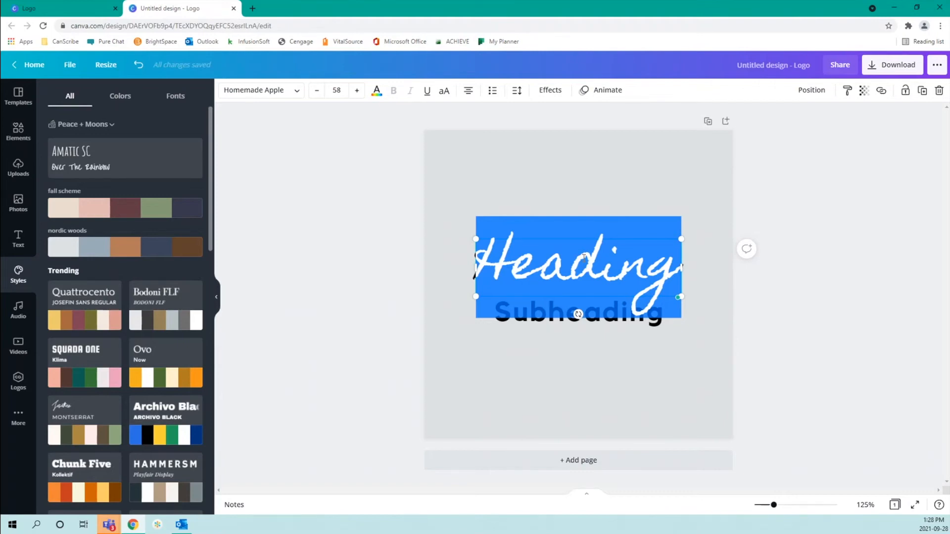
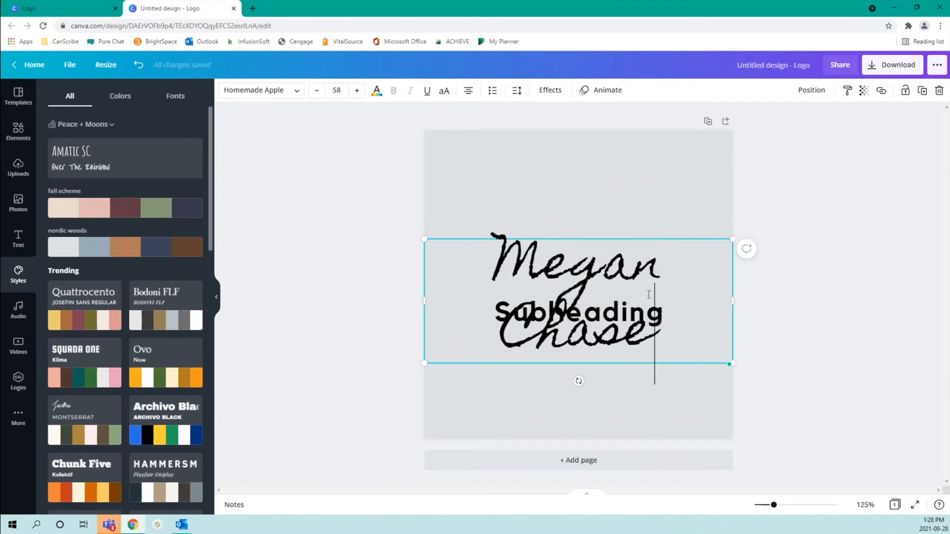
# Select the whole name heading and reduce its font size to 56, then 48
pyautogui.hotkey('ctrl', 'a')
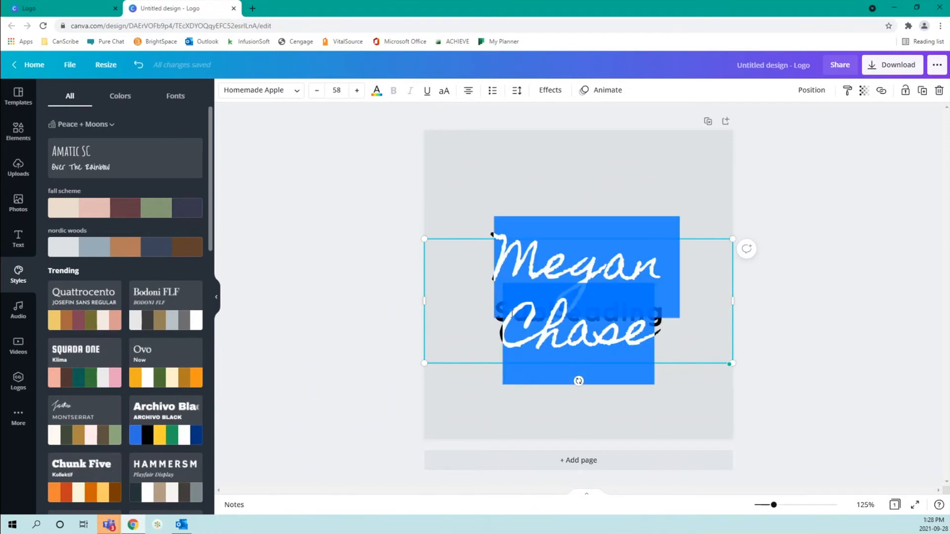
pyautogui.click(338, 90)
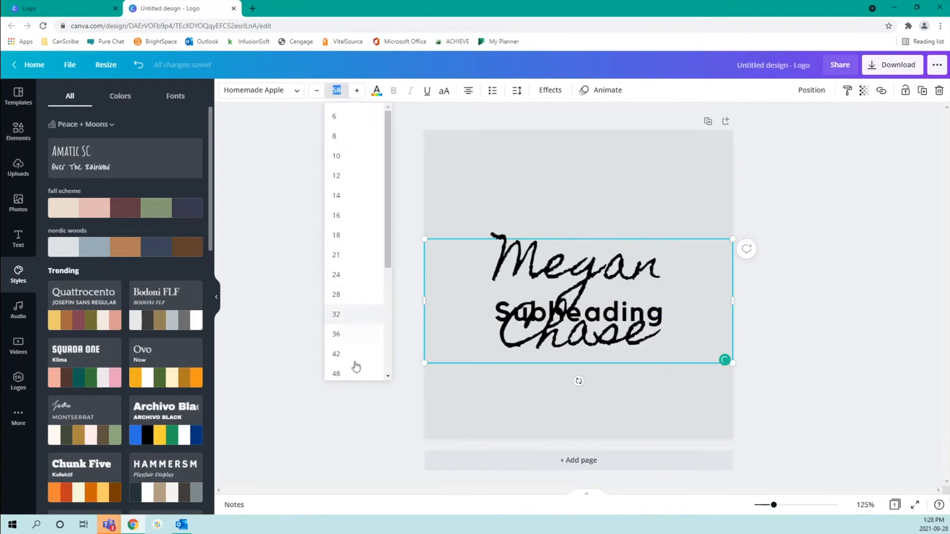
pyautogui.scroll(-1, 386, 229)
pyautogui.moveTo(386, 238); pyautogui.dragTo(386, 282)
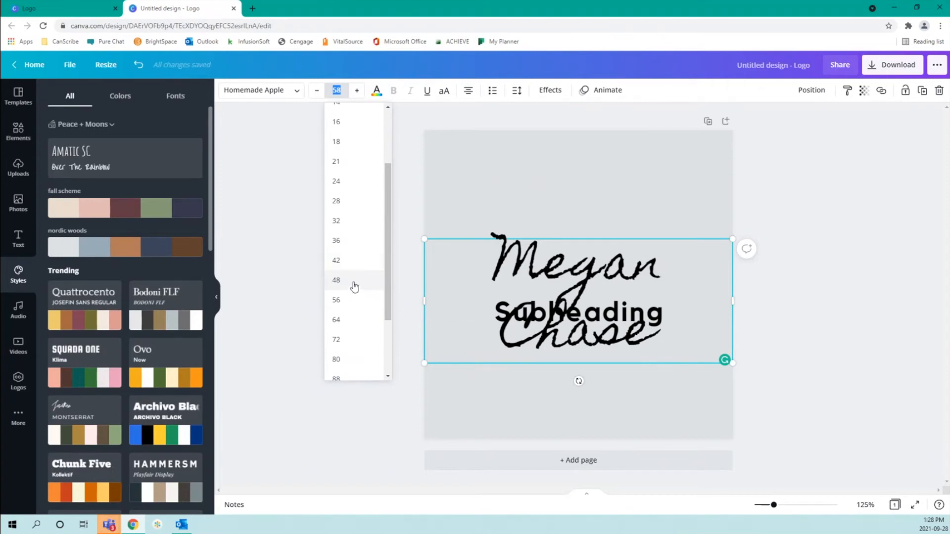
pyautogui.click(354, 300)
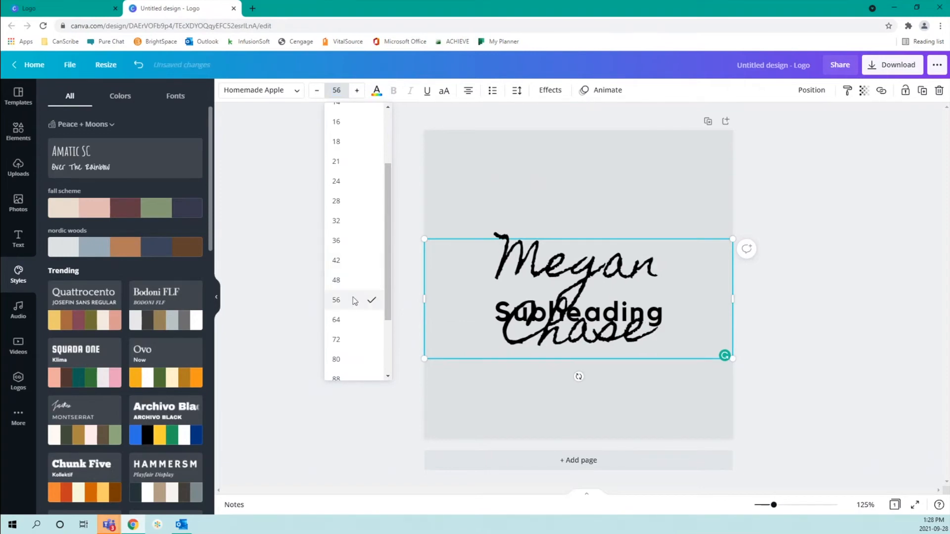
pyautogui.click(340, 93)
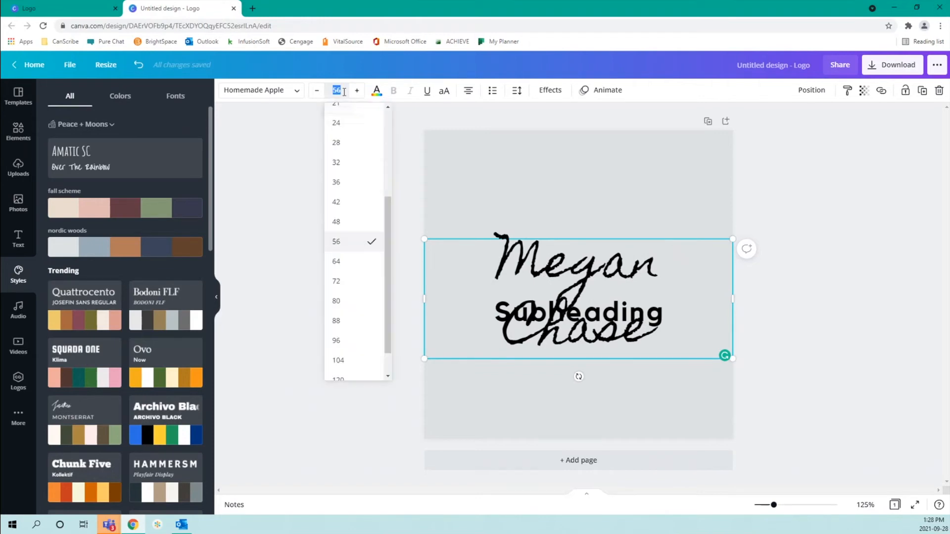
pyautogui.click(361, 223)
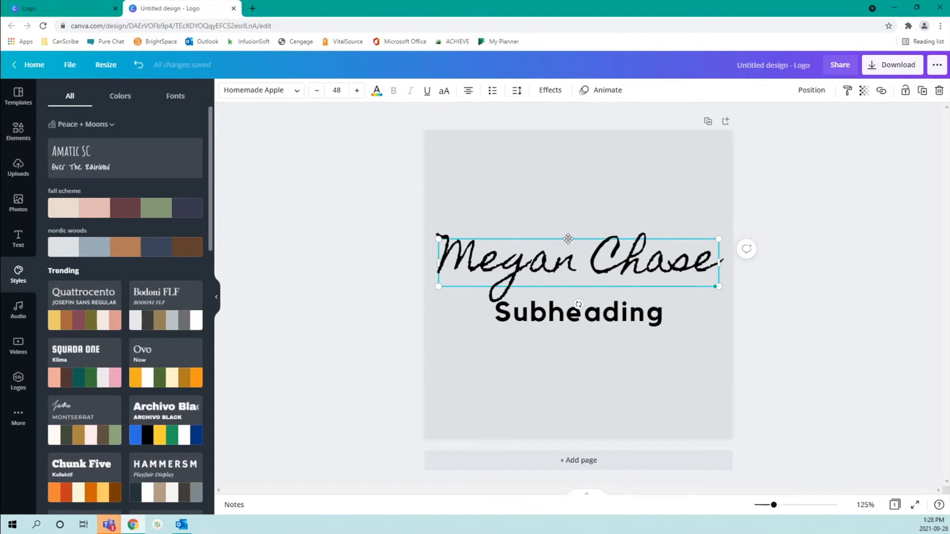
# Reposition the name heading and shrink its font size down to 36
pyautogui.moveTo(568, 239); pyautogui.dragTo(588, 241)
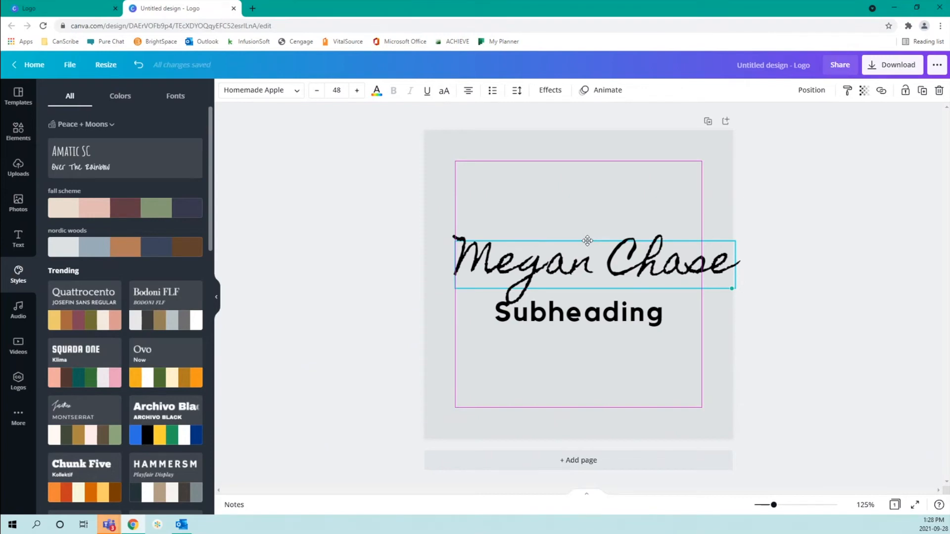
pyautogui.moveTo(588, 241); pyautogui.dragTo(585, 241)
pyautogui.moveTo(585, 241); pyautogui.dragTo(584, 241)
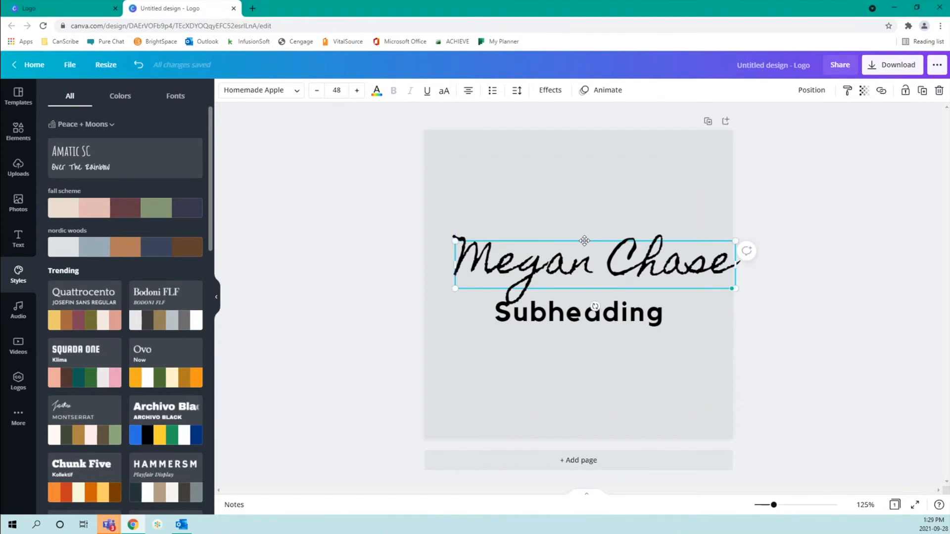
pyautogui.click(317, 92)
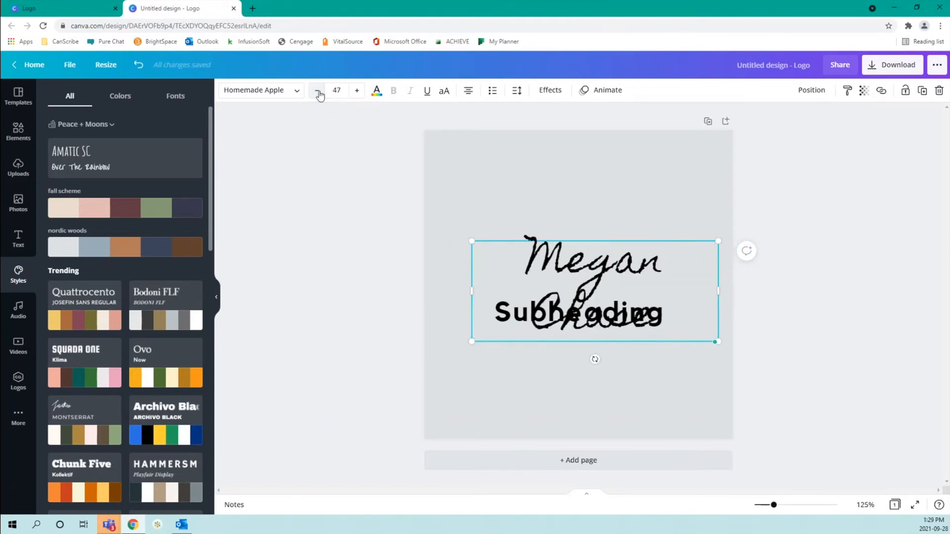
pyautogui.click(318, 92)
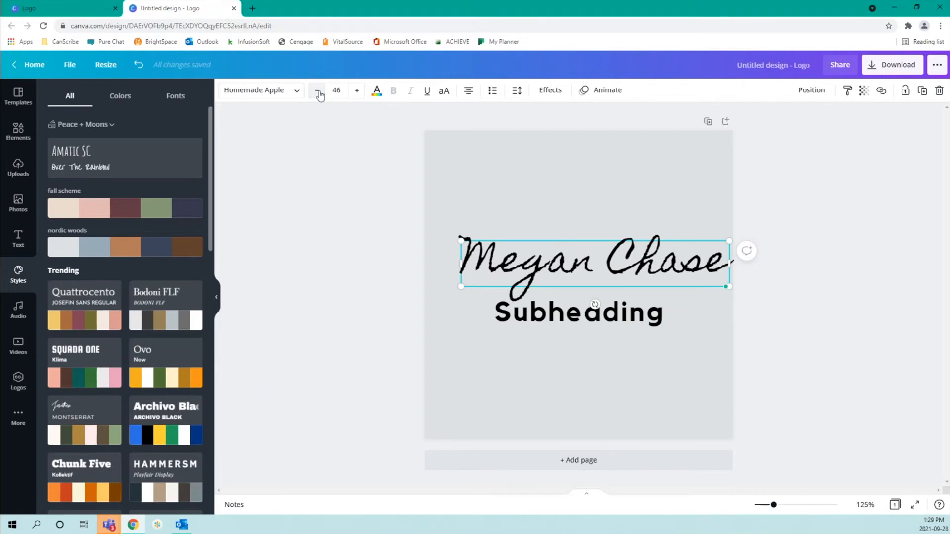
pyautogui.click(318, 92)
pyautogui.click(318, 92)
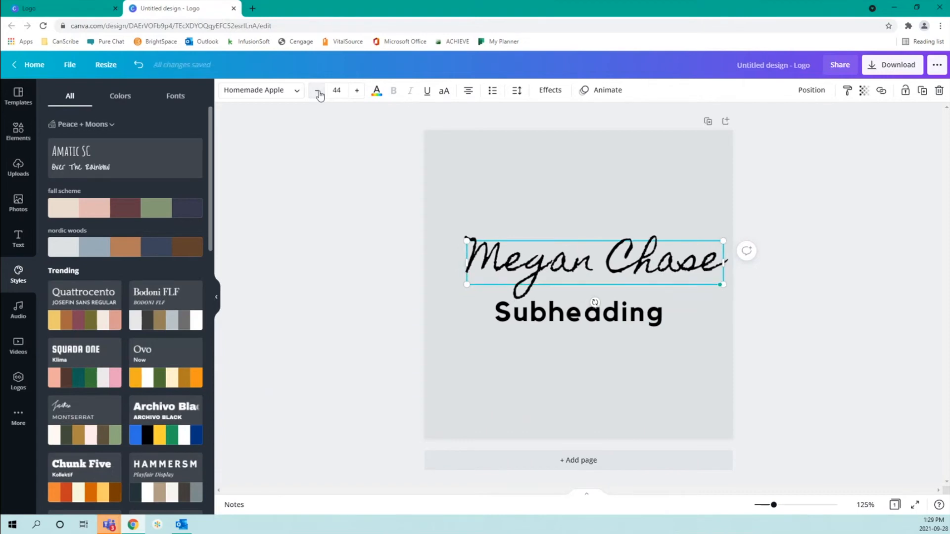
pyautogui.click(318, 92)
pyautogui.click(336, 91)
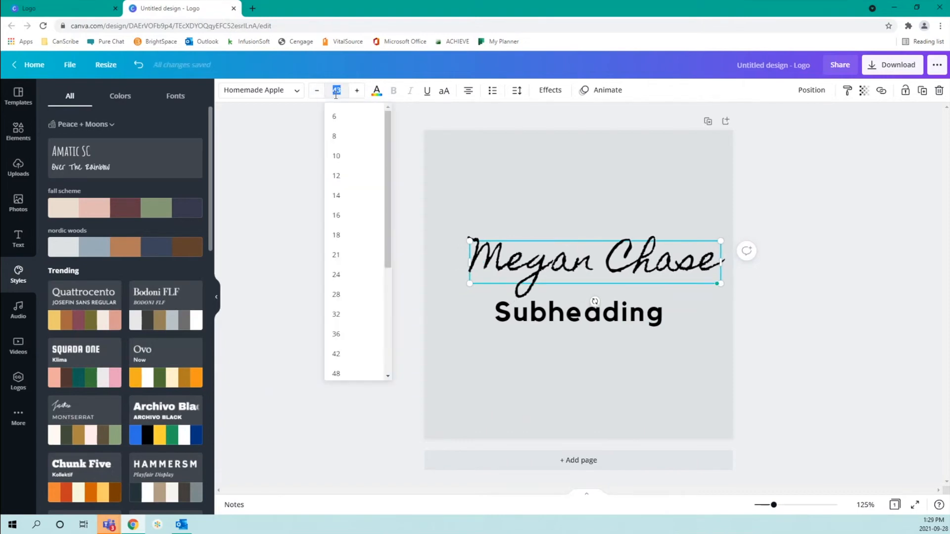
pyautogui.click(364, 343)
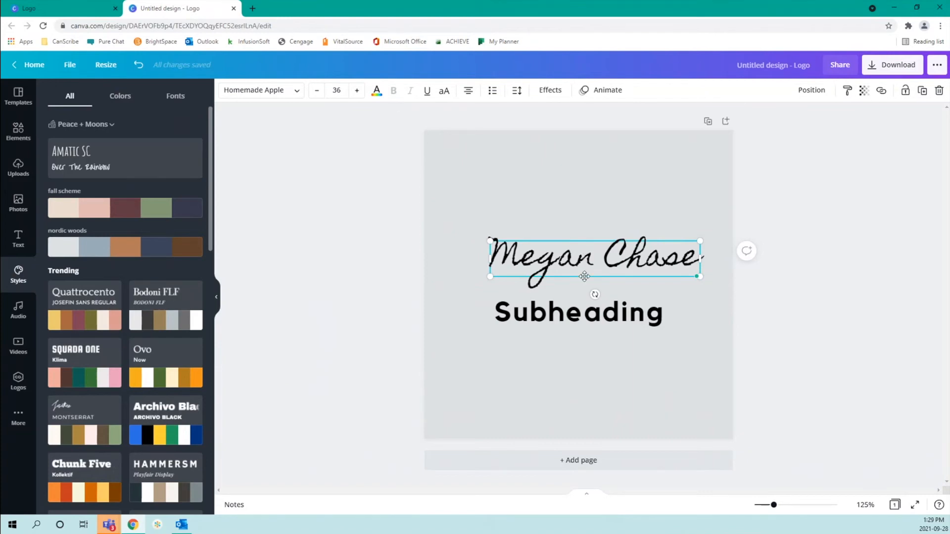
# Centre the name heading horizontally on the page above the subheading
pyautogui.moveTo(584, 276); pyautogui.dragTo(568, 277)
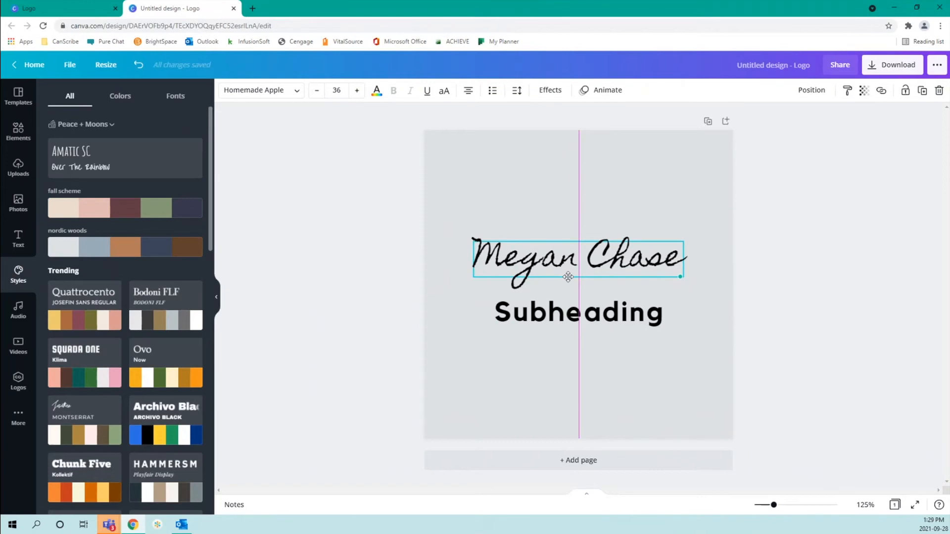
pyautogui.moveTo(568, 276); pyautogui.dragTo(568, 276)
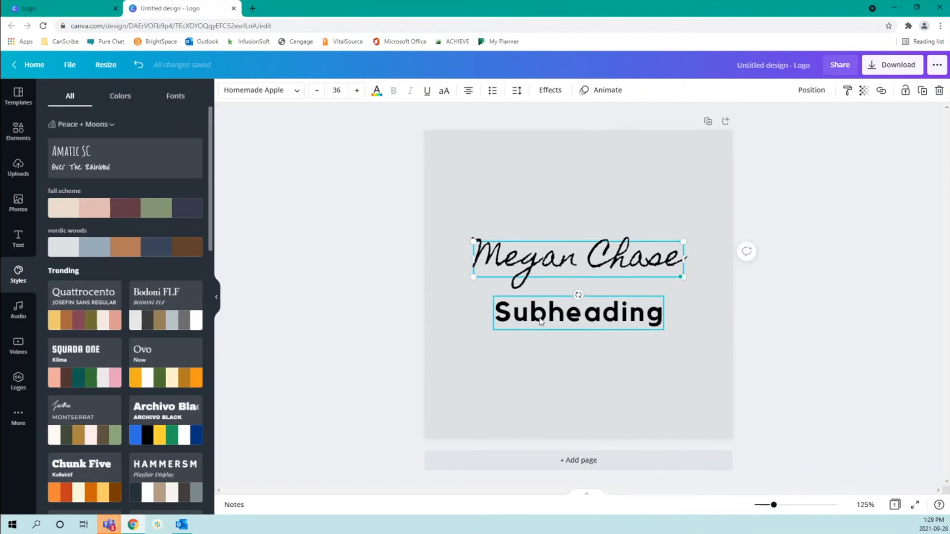
pyautogui.click(535, 321)
# Change the subheading to 'Virtual Assistant' and move it up directly beneath the name
pyautogui.click(551, 319)
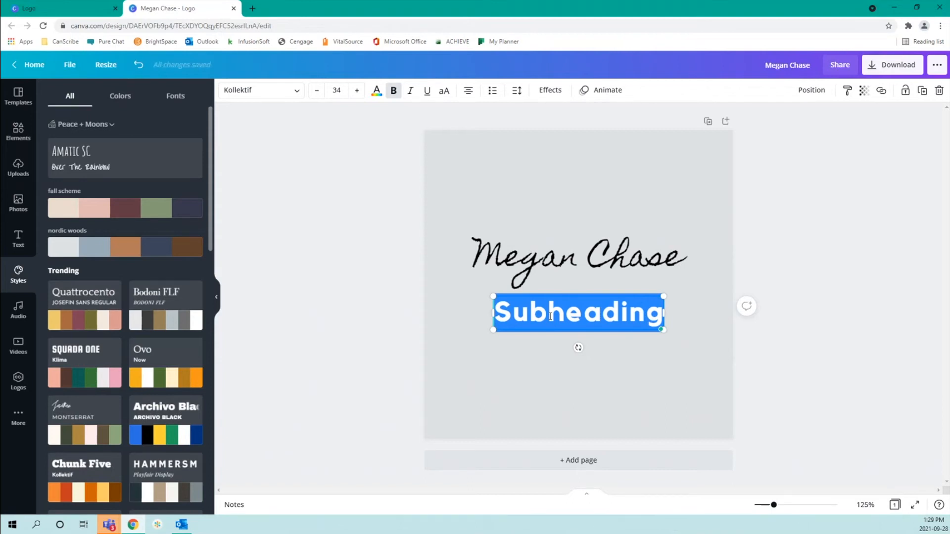
pyautogui.write('V')
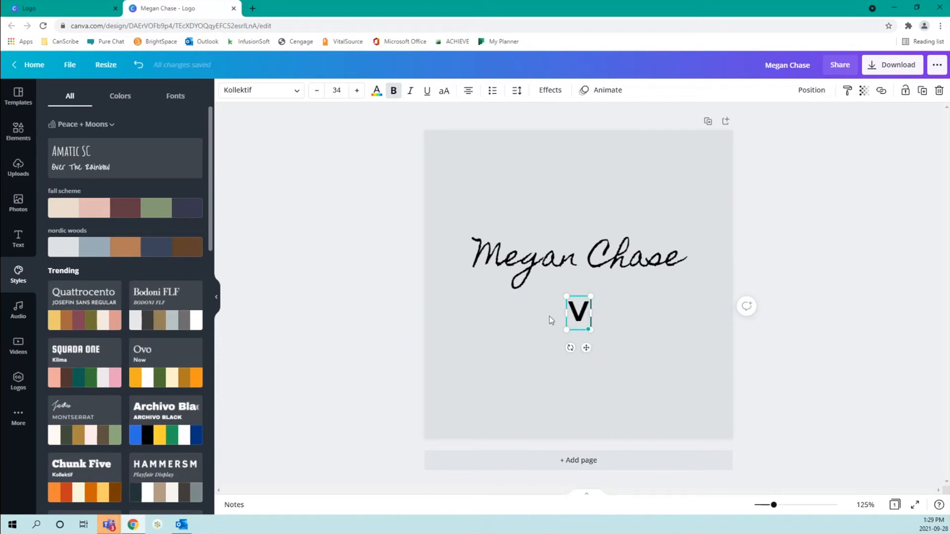
pyautogui.write('irtual Assis')
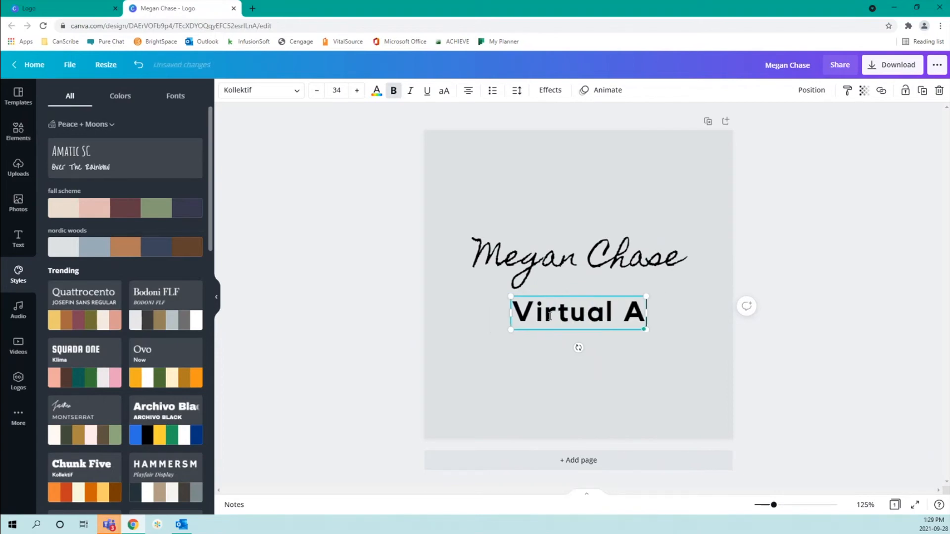
pyautogui.write('nt')
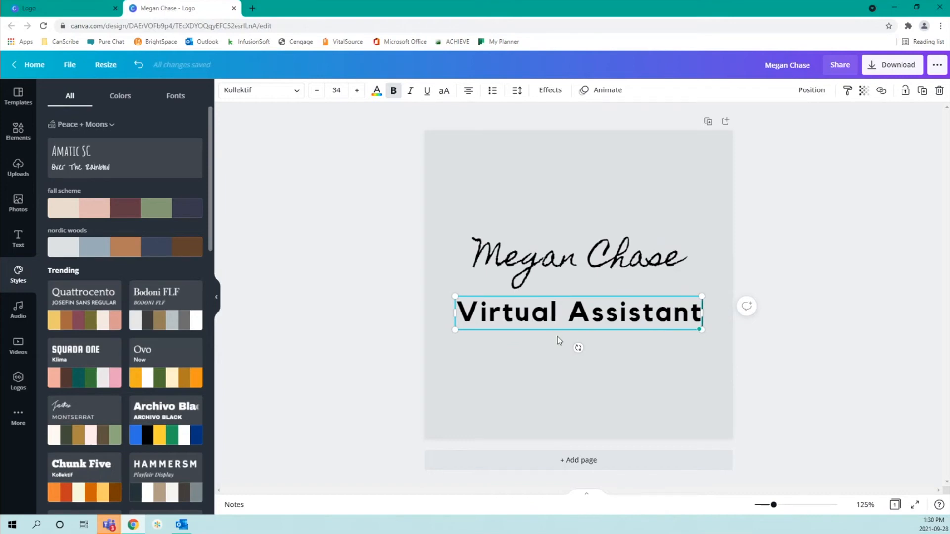
pyautogui.moveTo(558, 330); pyautogui.dragTo(556, 331)
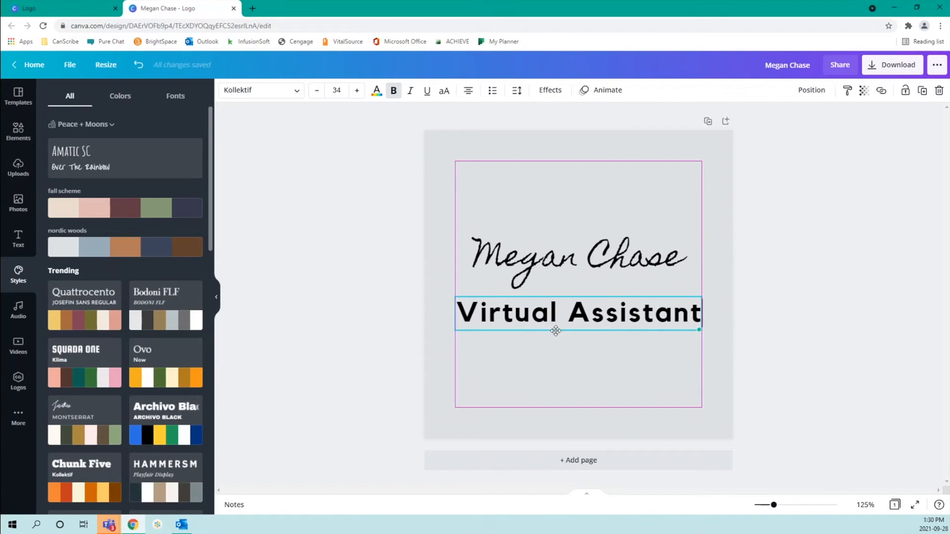
pyautogui.moveTo(555, 331); pyautogui.dragTo(558, 319)
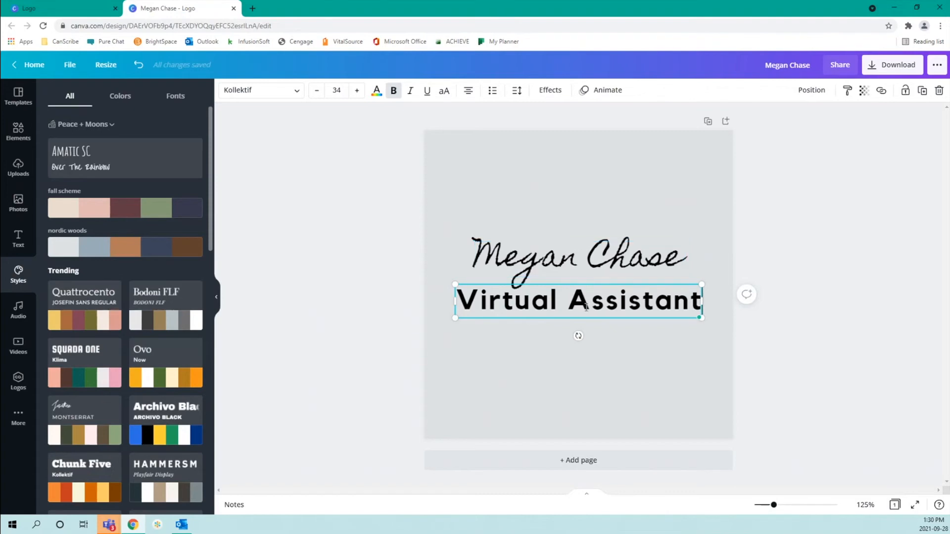
pyautogui.moveTo(699, 297); pyautogui.dragTo(454, 296)
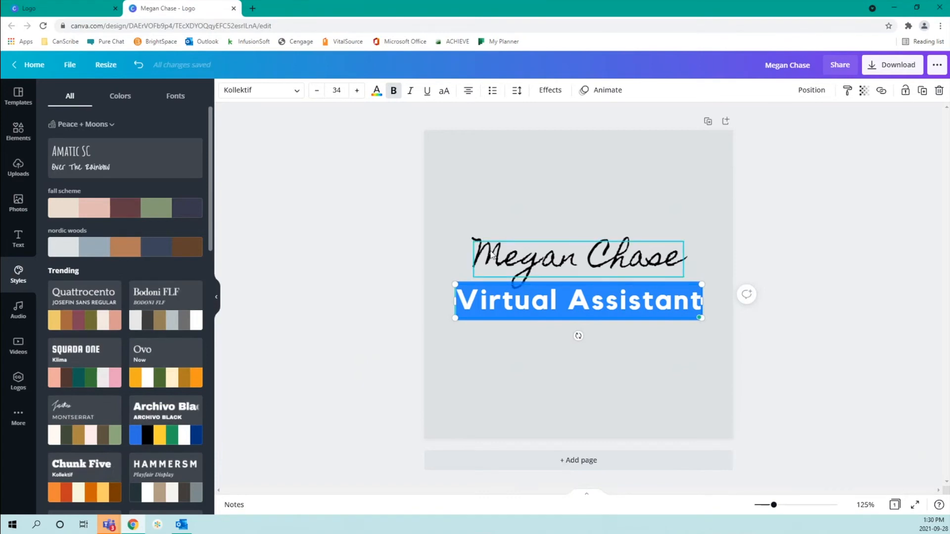
# Resize 'Virtual Assistant' to 24, then 21, and tuck it under the name's right end
pyautogui.click(337, 90)
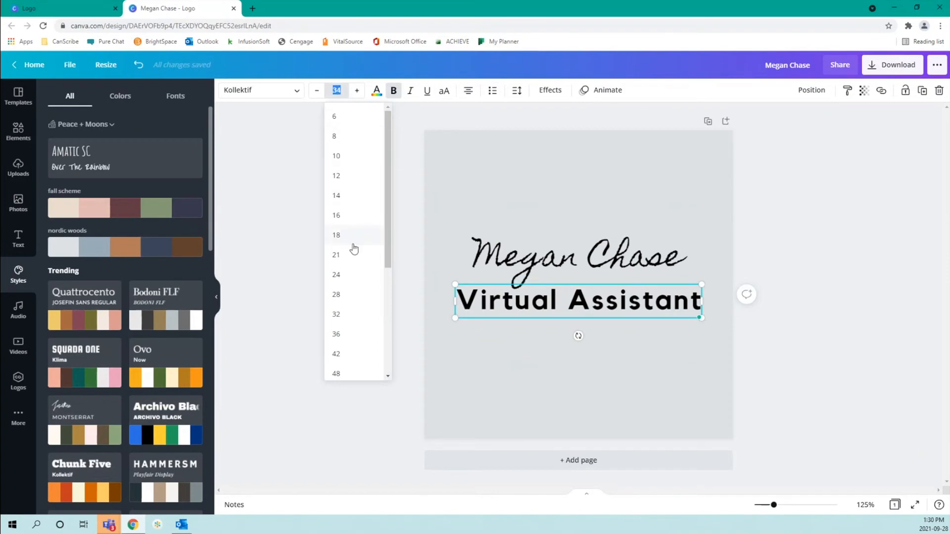
pyautogui.click(350, 275)
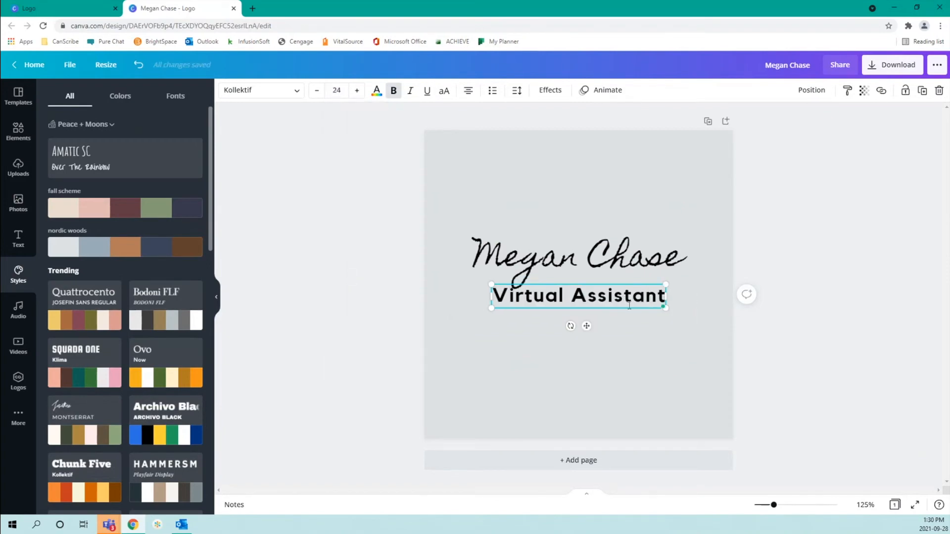
pyautogui.moveTo(587, 327); pyautogui.dragTo(587, 335)
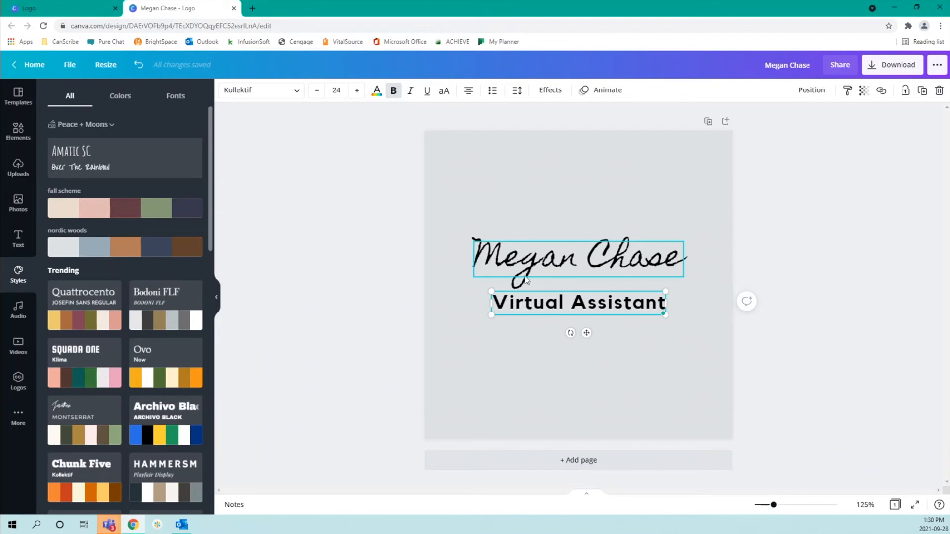
pyautogui.click(336, 90)
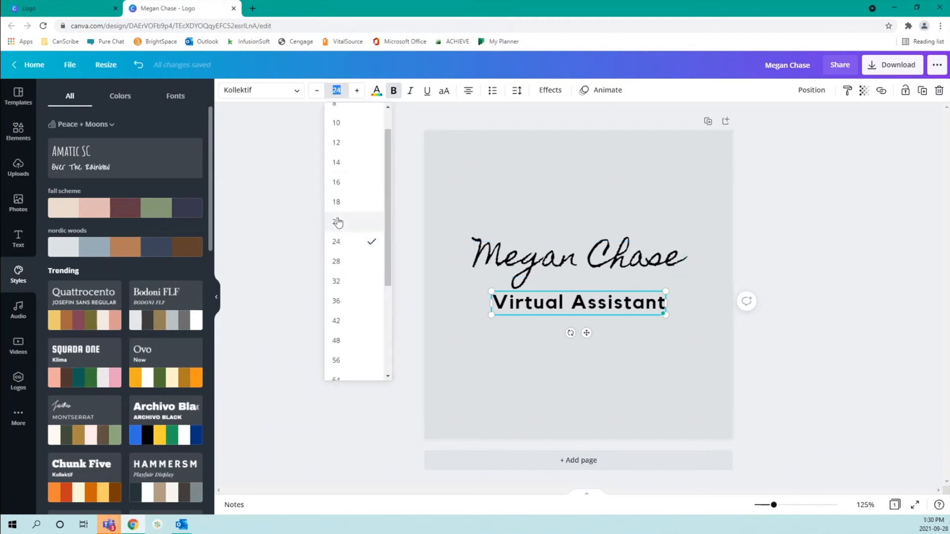
pyautogui.click(337, 221)
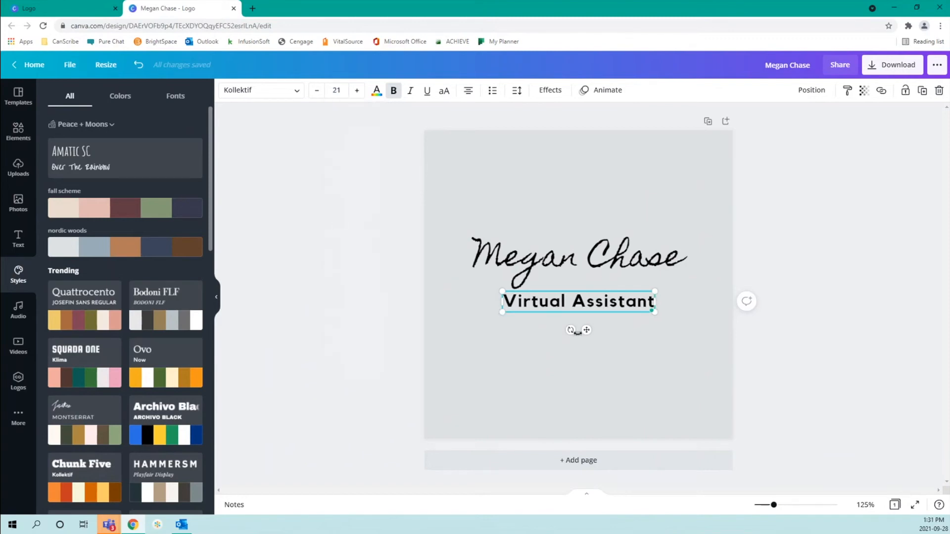
pyautogui.moveTo(587, 330); pyautogui.dragTo(620, 316)
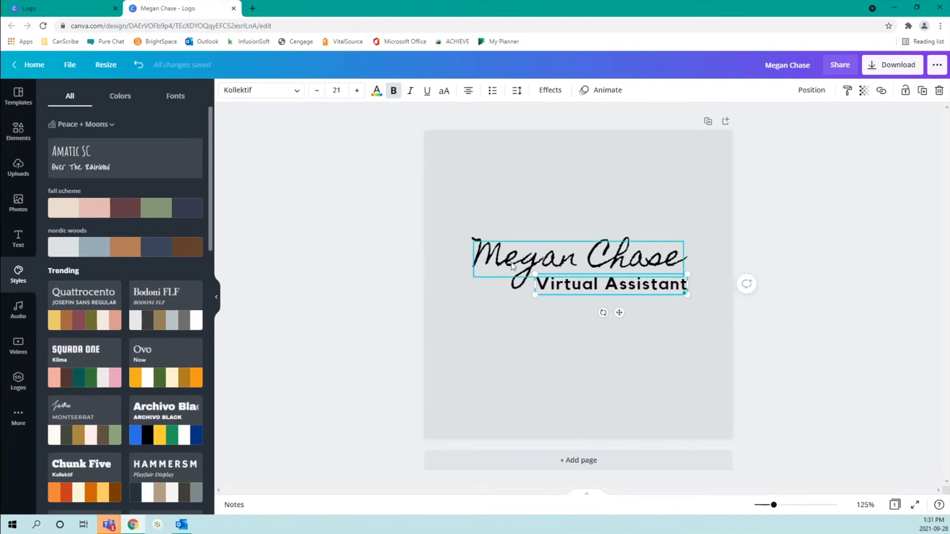
# Group the name and 'Virtual Assistant' and centre the group on the page
pyautogui.click(486, 353)
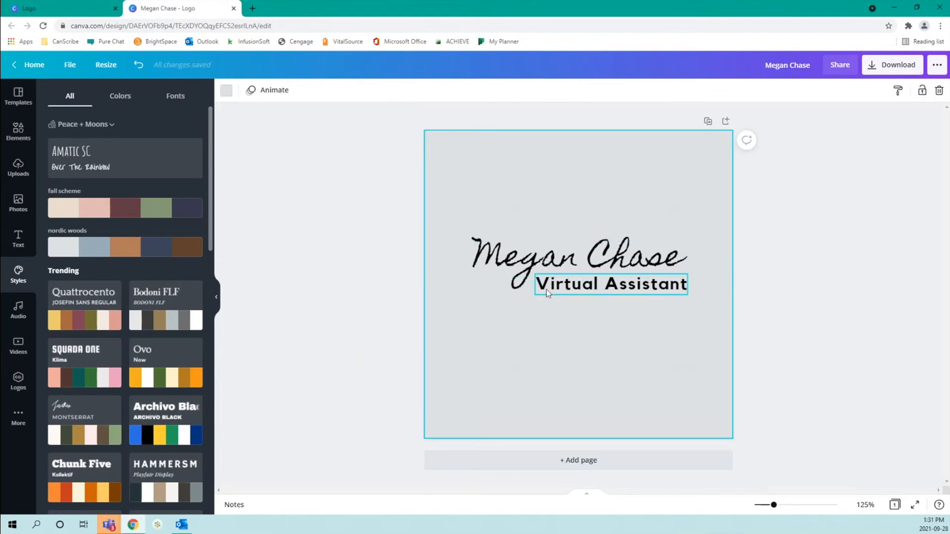
pyautogui.click(546, 289)
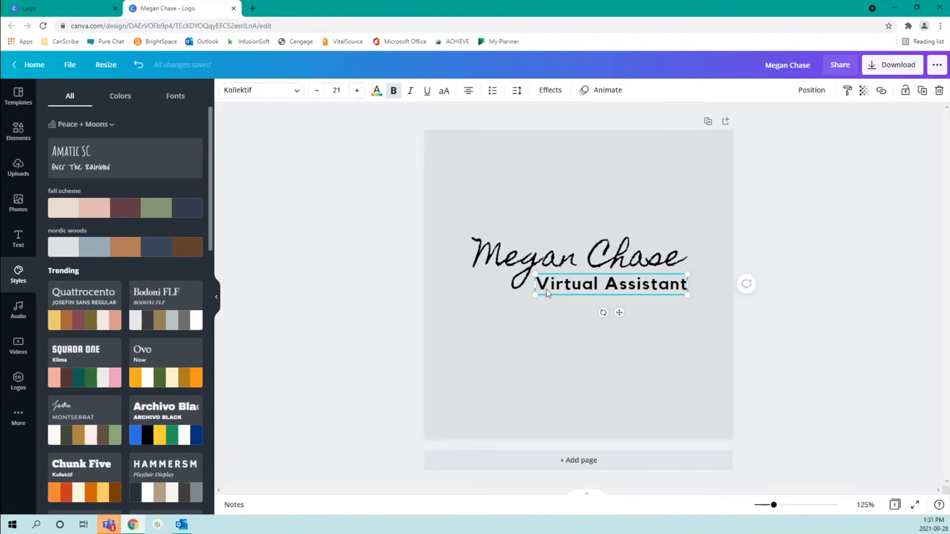
pyautogui.keyDown('shift'); pyautogui.click(567, 261); pyautogui.keyUp('shift')
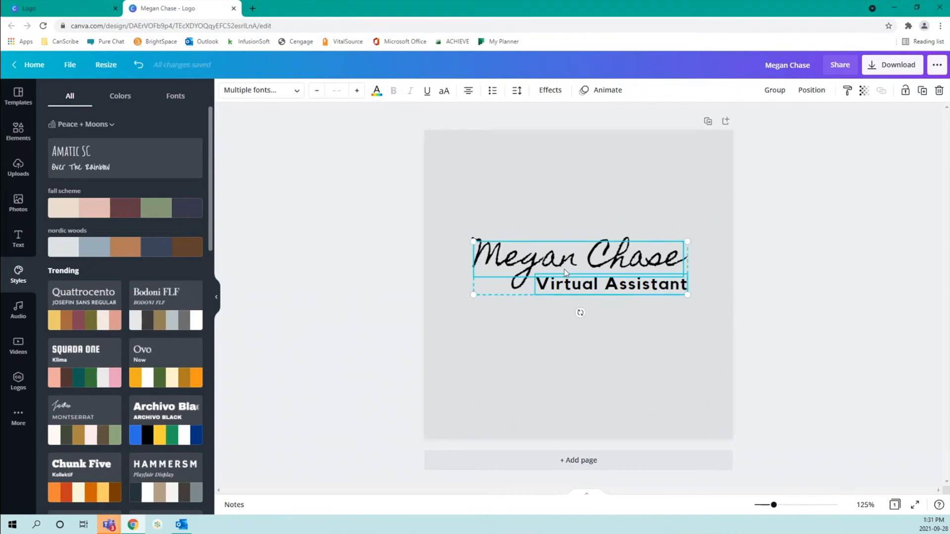
pyautogui.click(775, 94)
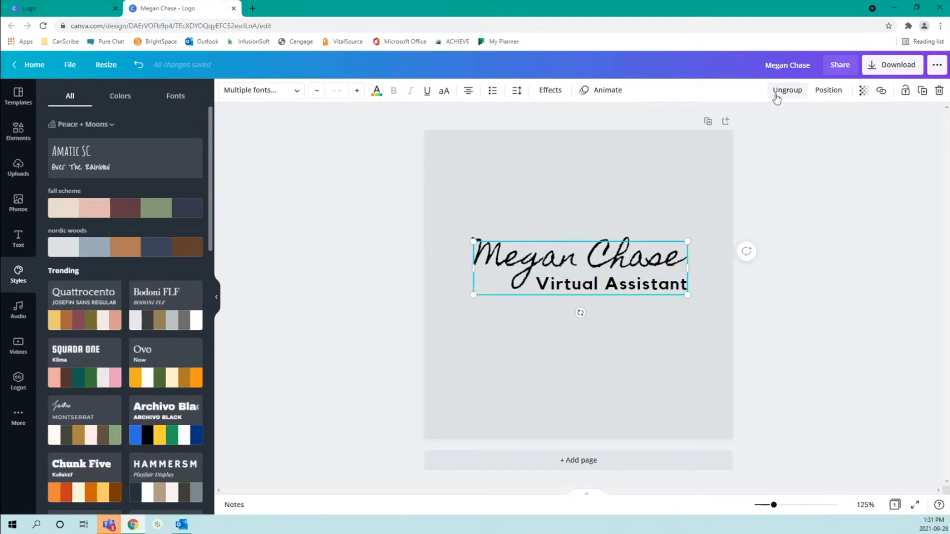
pyautogui.moveTo(566, 270); pyautogui.dragTo(578, 294)
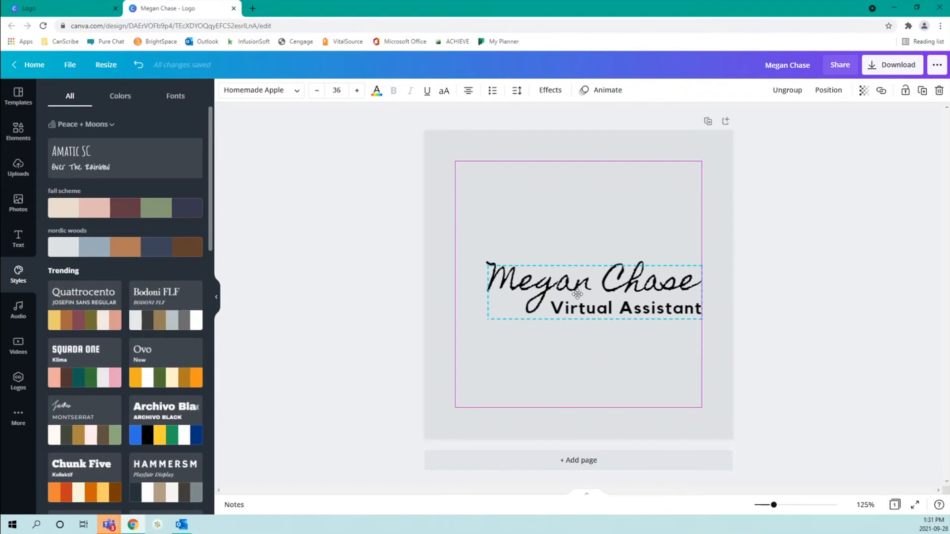
pyautogui.moveTo(577, 294); pyautogui.dragTo(564, 289)
# Ungroup the name and tagline, then reselect the 'Virtual Assistant' line
pyautogui.click(628, 364)
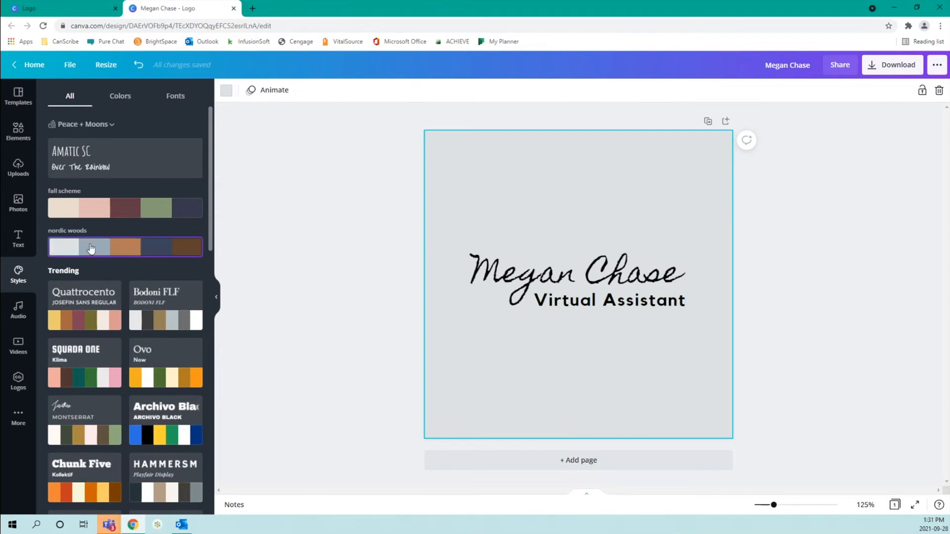
pyautogui.click(604, 283)
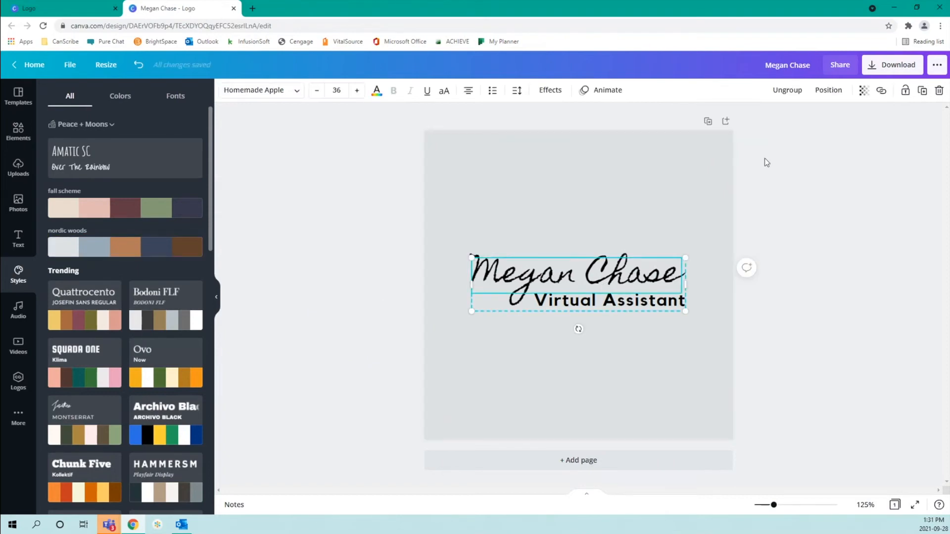
pyautogui.click(787, 90)
pyautogui.click(653, 328)
pyautogui.click(646, 302)
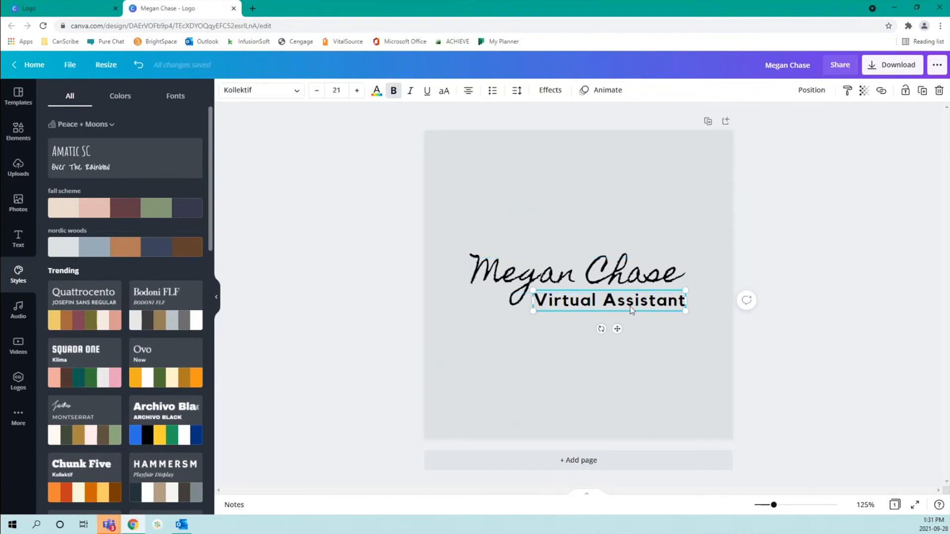
# Preview Shadow, Lift, Hollow, Splice, Echo, Glitch and Neon effects on the subtitle, then choose None
pyautogui.click(556, 95)
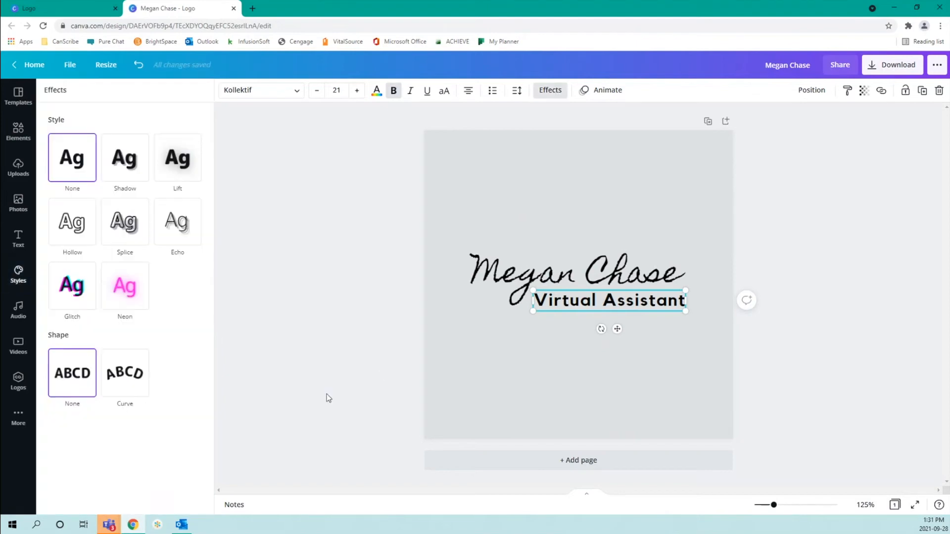
pyautogui.click(138, 178)
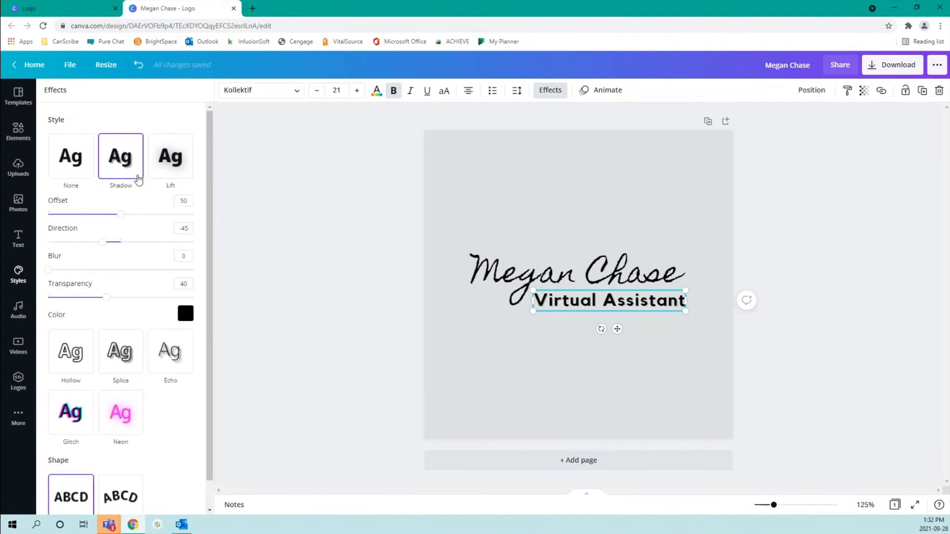
pyautogui.click(160, 172)
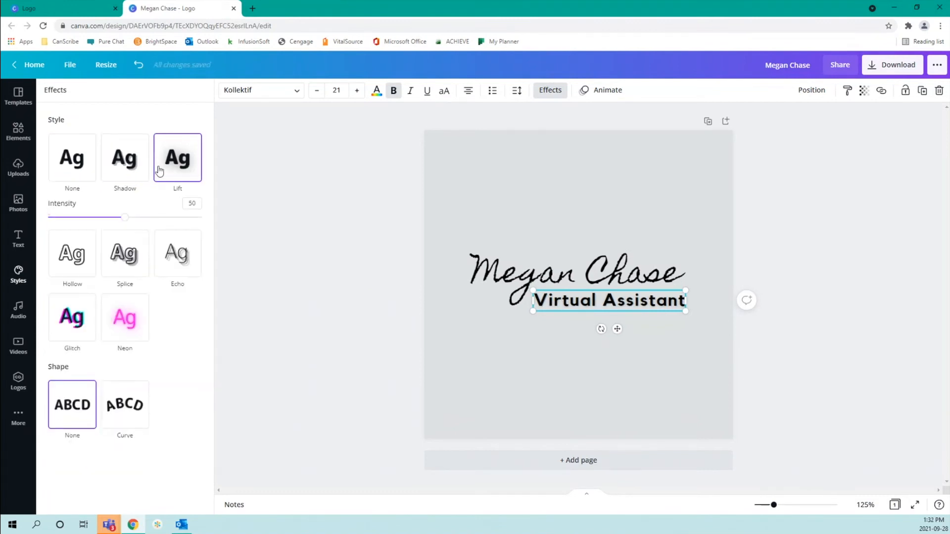
pyautogui.click(85, 253)
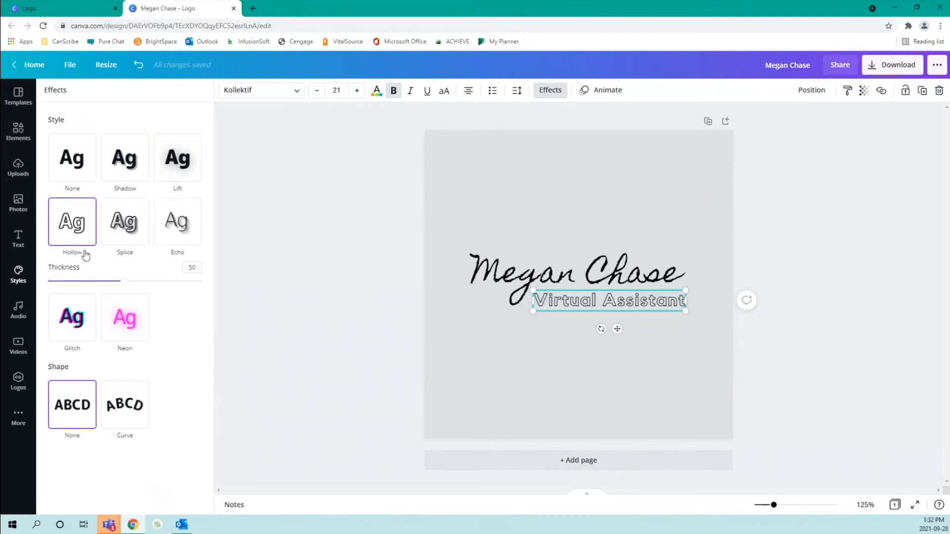
pyautogui.click(124, 223)
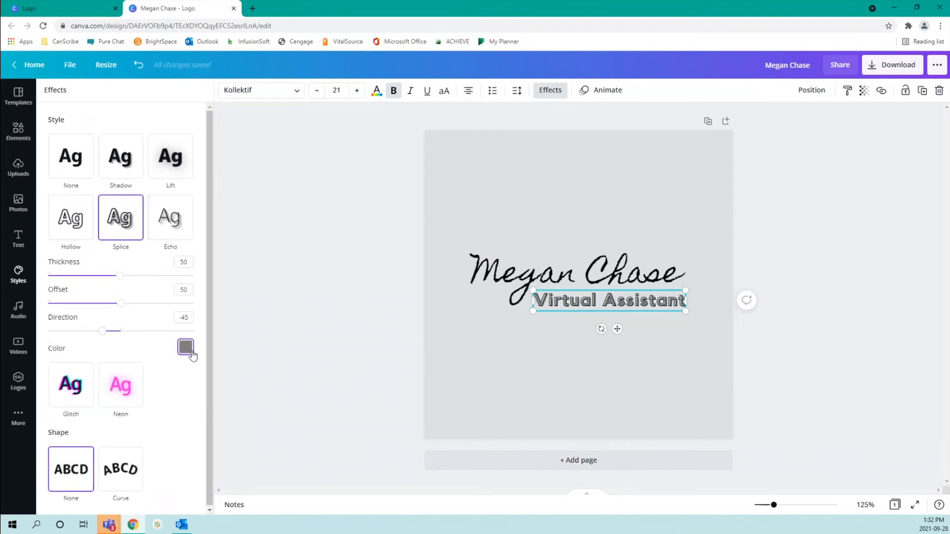
pyautogui.click(174, 232)
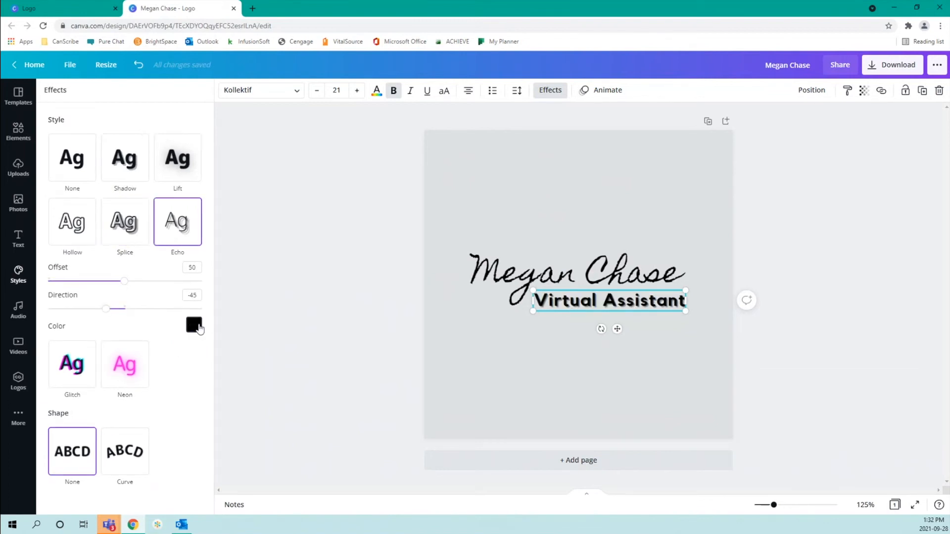
pyautogui.click(73, 371)
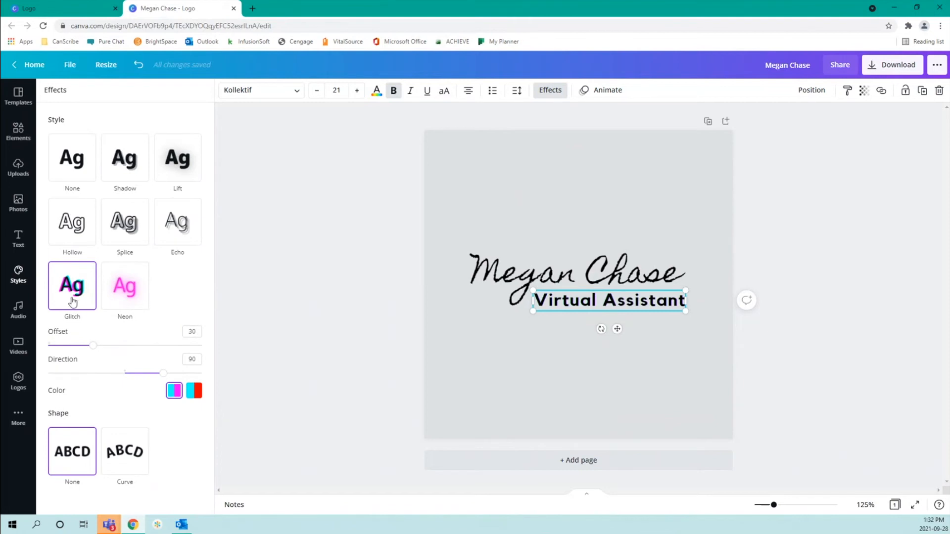
pyautogui.click(132, 293)
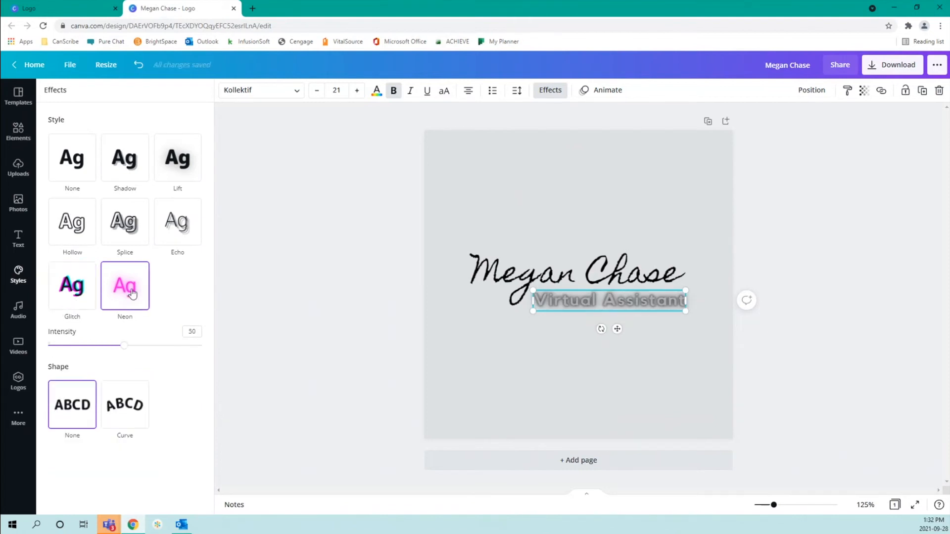
pyautogui.click(66, 169)
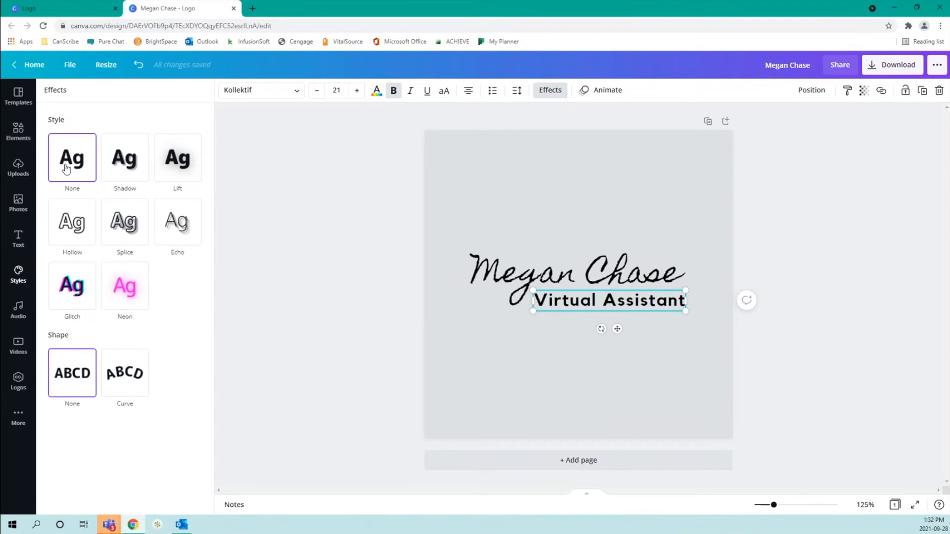
pyautogui.click(124, 378)
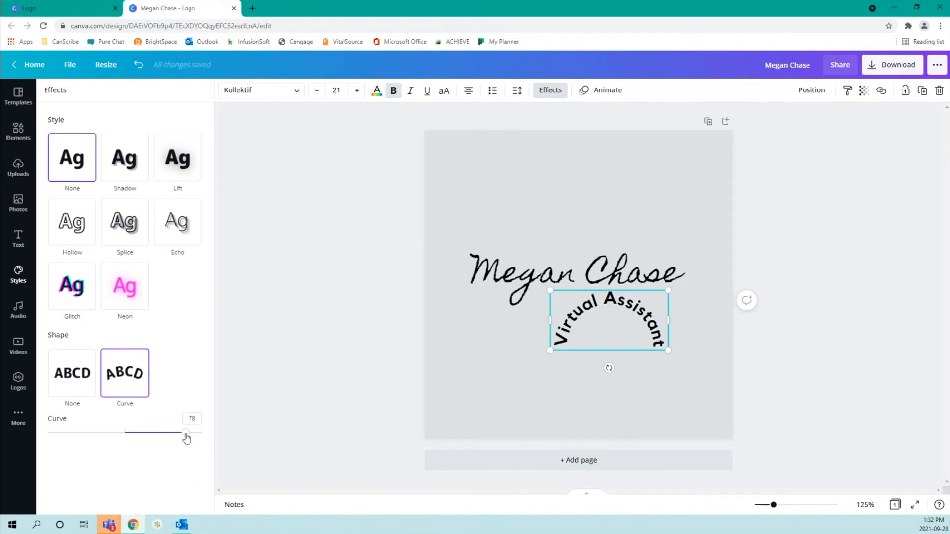
pyautogui.moveTo(185, 434); pyautogui.dragTo(126, 418)
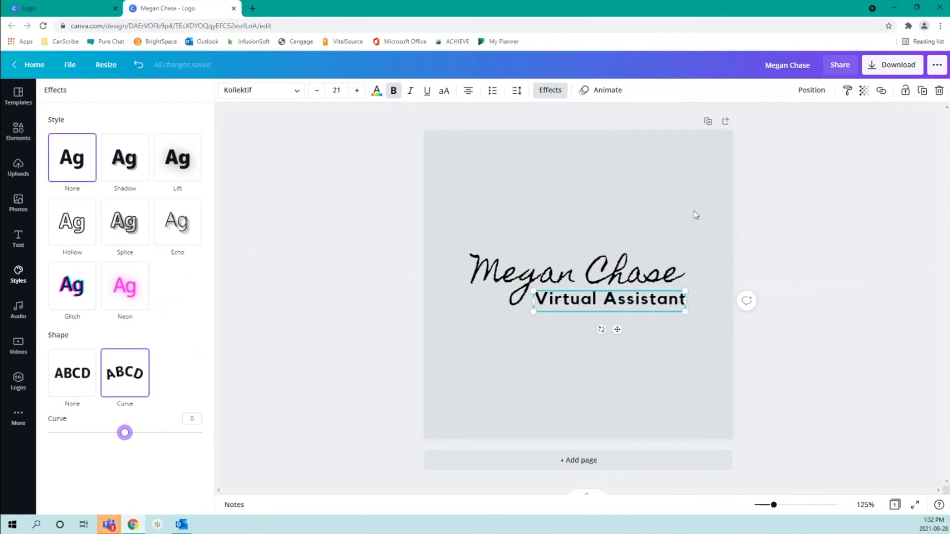
# Group the name and Virtual Assistant text boxes into a single logo
pyautogui.click(628, 234)
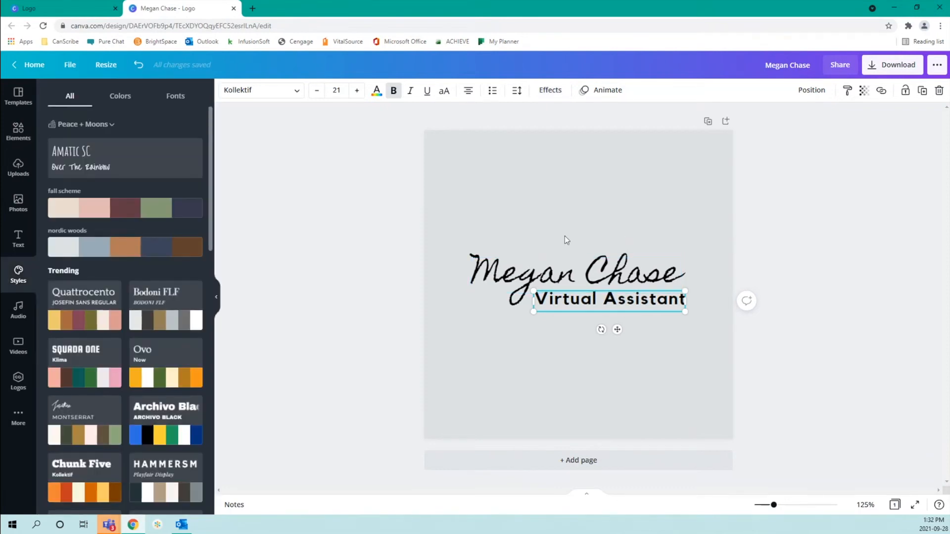
pyautogui.click(527, 213)
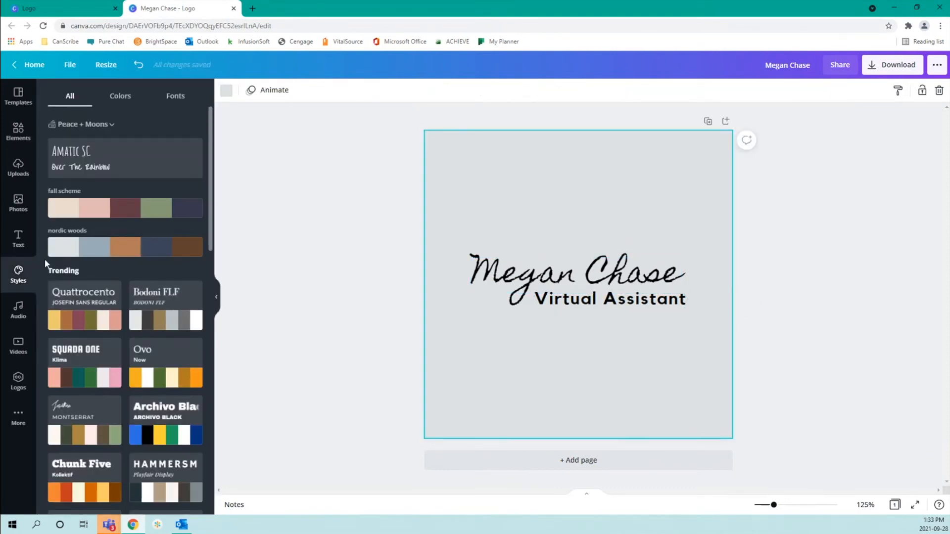
pyautogui.click(635, 303)
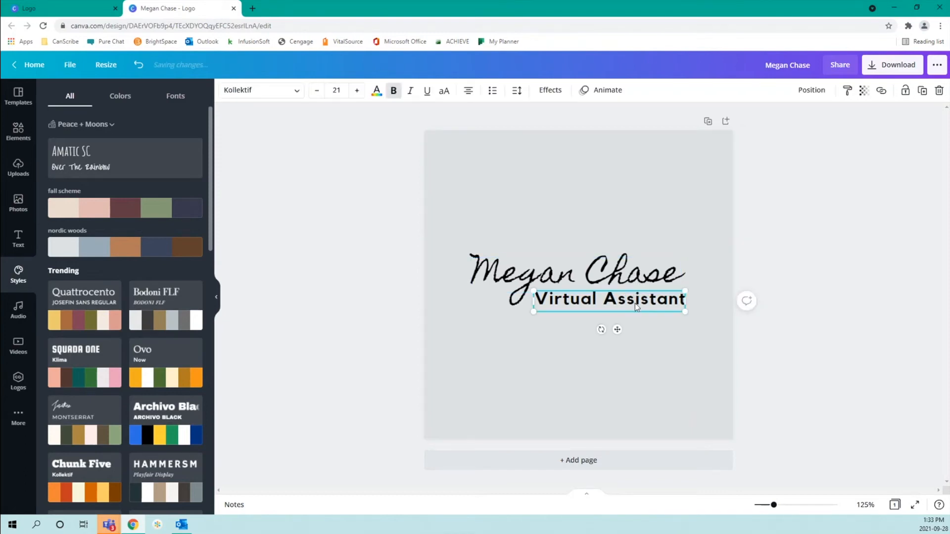
pyautogui.keyDown('shift'); pyautogui.click(639, 273); pyautogui.keyUp('shift')
pyautogui.click(780, 92)
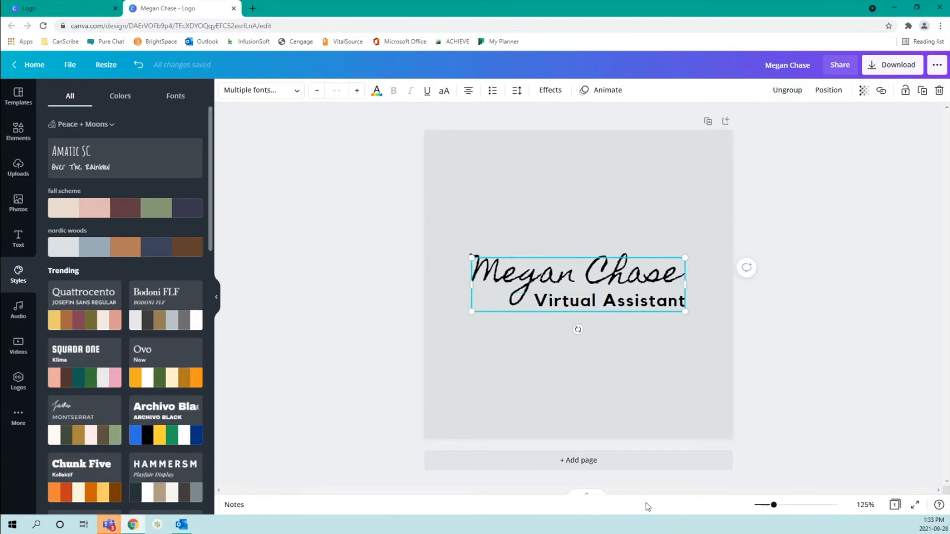
# Drag the logo group down until it snaps to the page centre guides
pyautogui.click(584, 378)
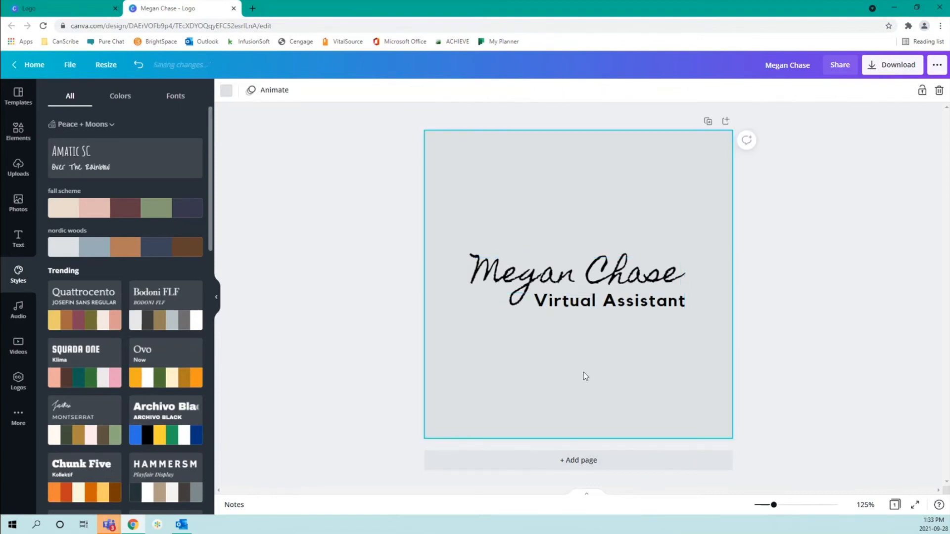
pyautogui.click(555, 277)
pyautogui.click(556, 277)
pyautogui.moveTo(555, 278); pyautogui.dragTo(554, 280)
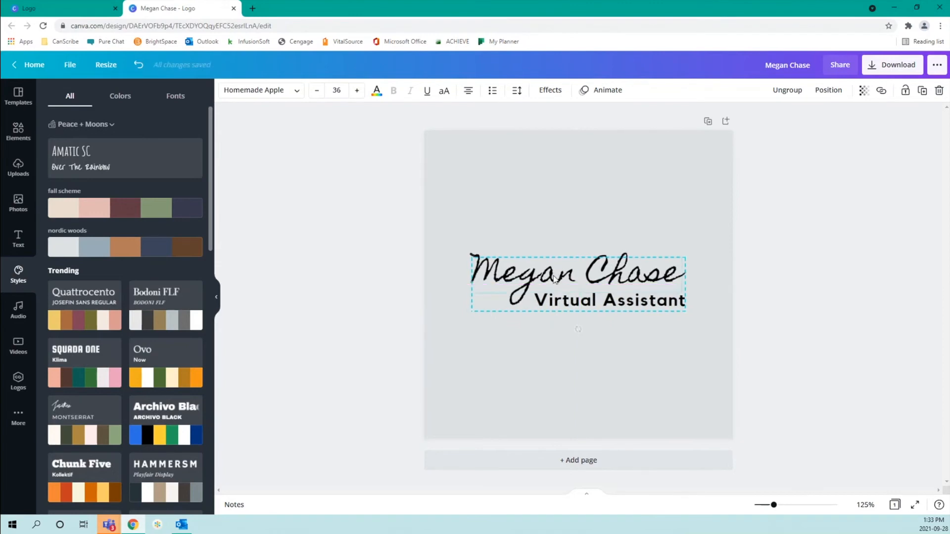
pyautogui.click(583, 221)
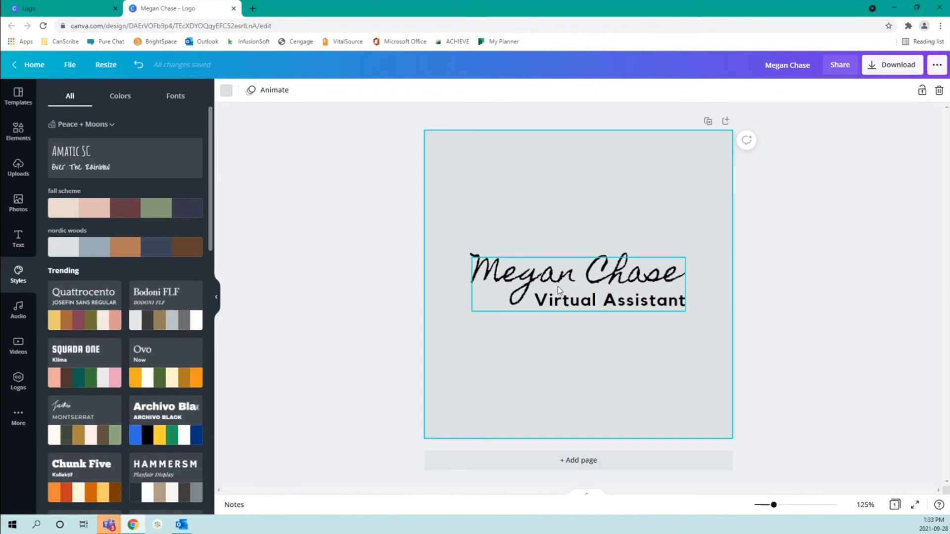
pyautogui.moveTo(557, 287); pyautogui.dragTo(559, 313)
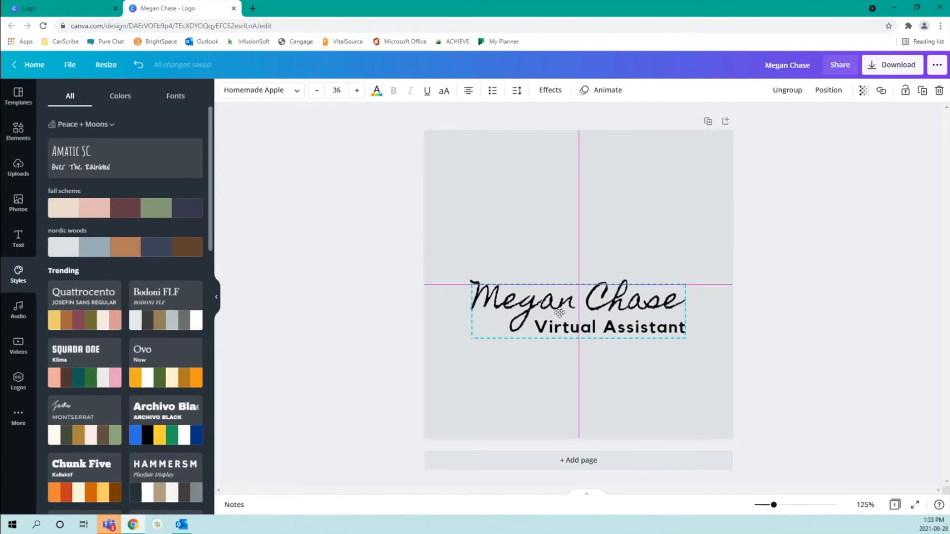
pyautogui.moveTo(559, 313); pyautogui.dragTo(560, 313)
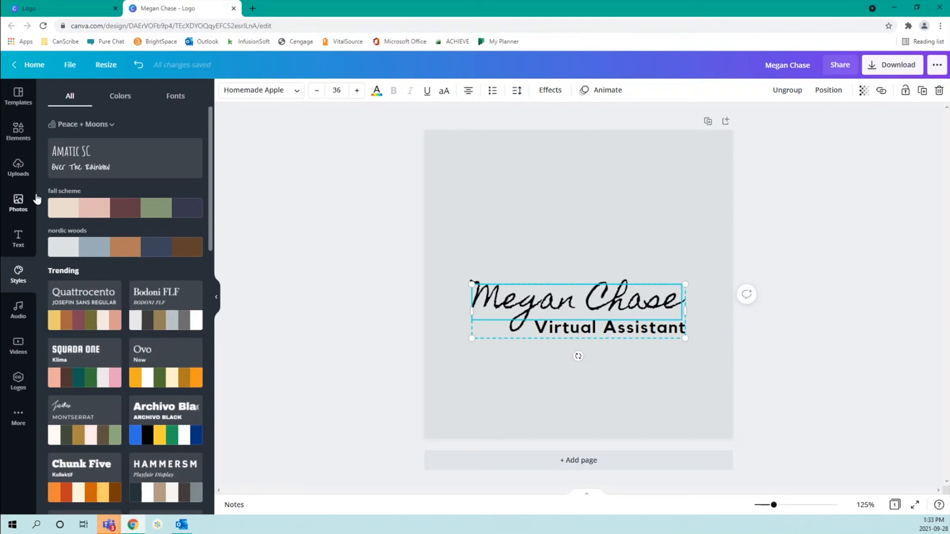
# In Elements, expand the full Lines & Shapes collection and browse it
pyautogui.click(18, 132)
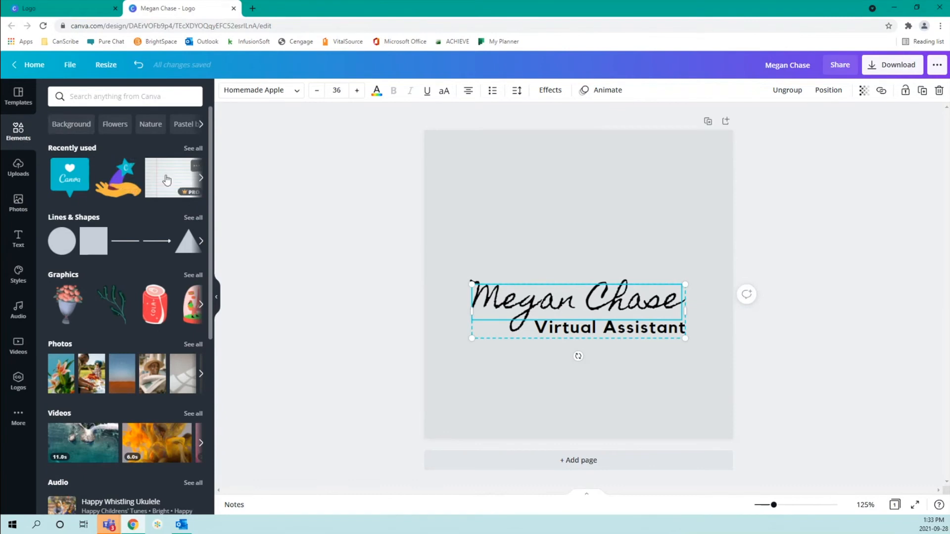
pyautogui.scroll(-1, 165, 187)
pyautogui.scroll(-1, 148, 169)
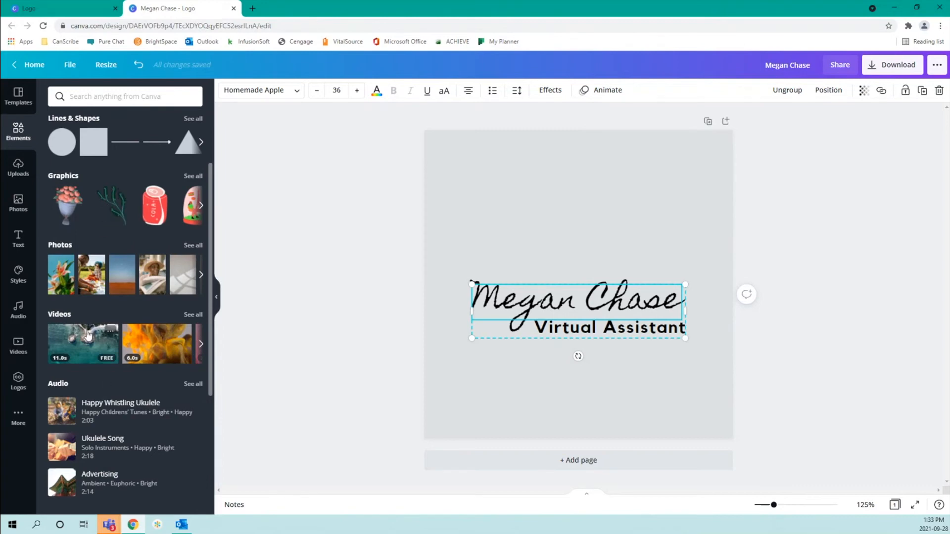
pyautogui.scroll(-4, 88, 342)
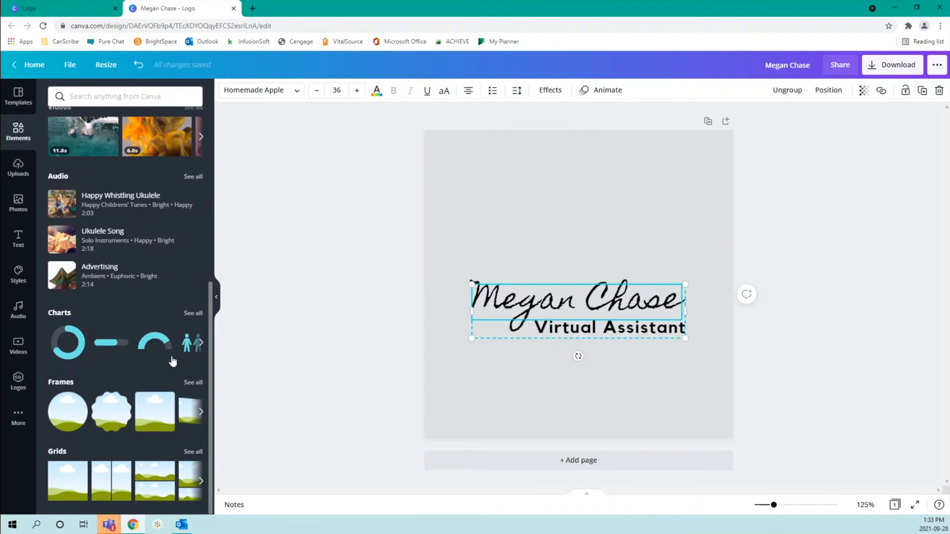
pyautogui.scroll(6, 173, 362)
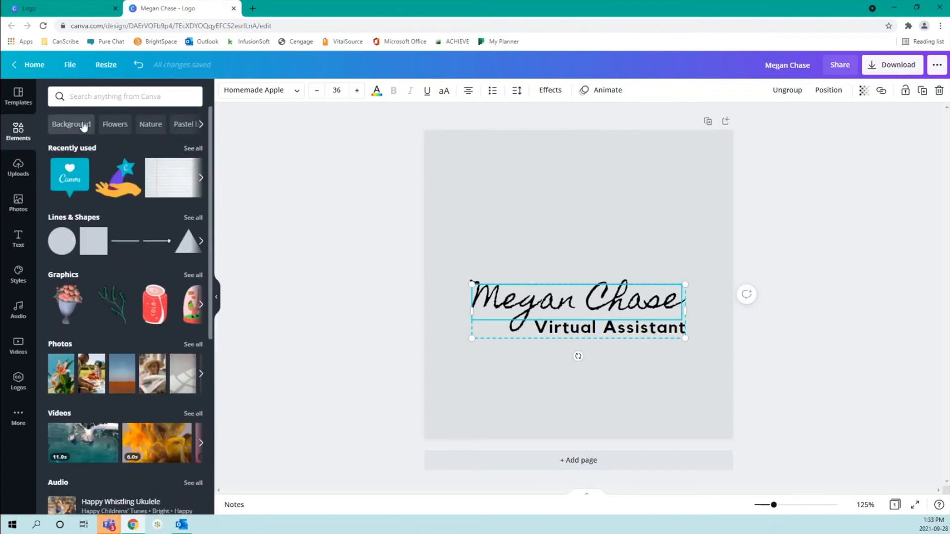
pyautogui.click(201, 124)
pyautogui.click(201, 124)
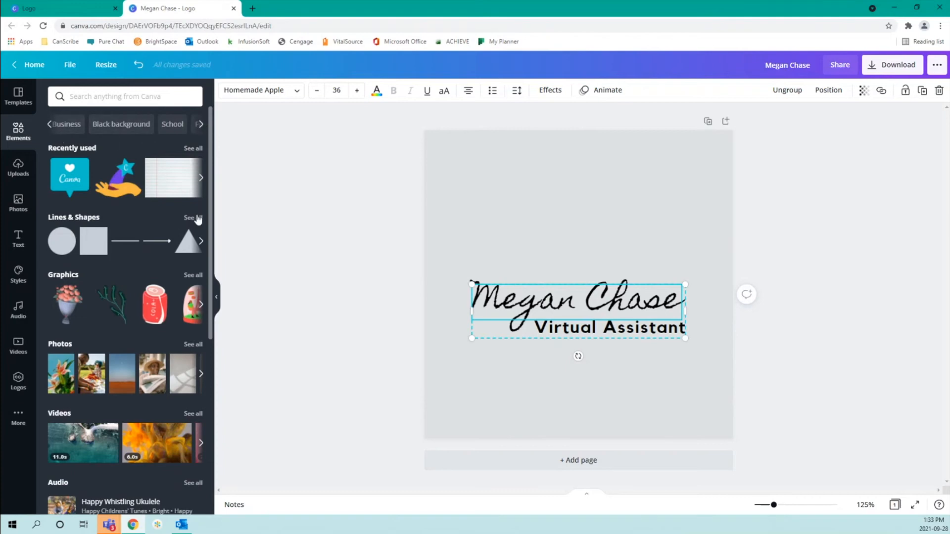
pyautogui.click(199, 218)
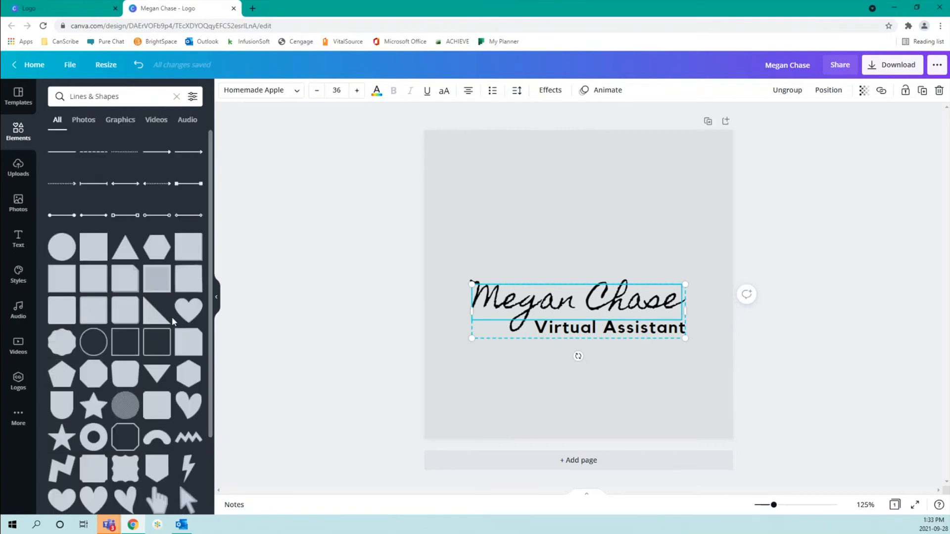
pyautogui.scroll(-6, 172, 321)
pyautogui.scroll(-4, 173, 321)
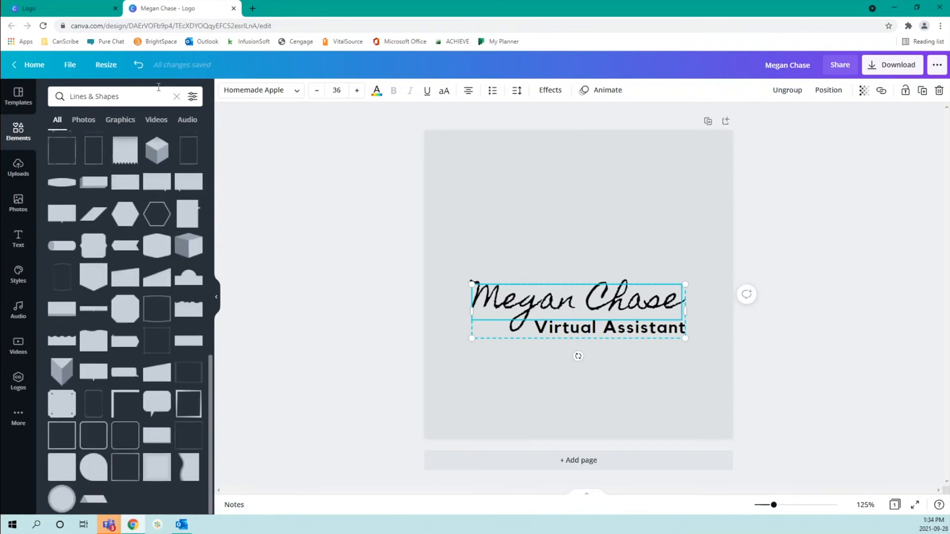
pyautogui.scroll(10, 169, 182)
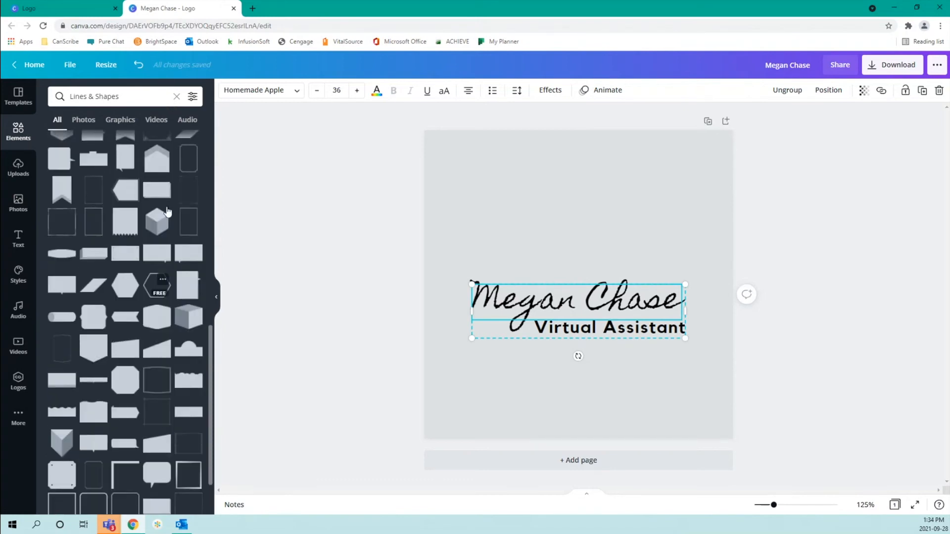
pyautogui.scroll(3, 168, 212)
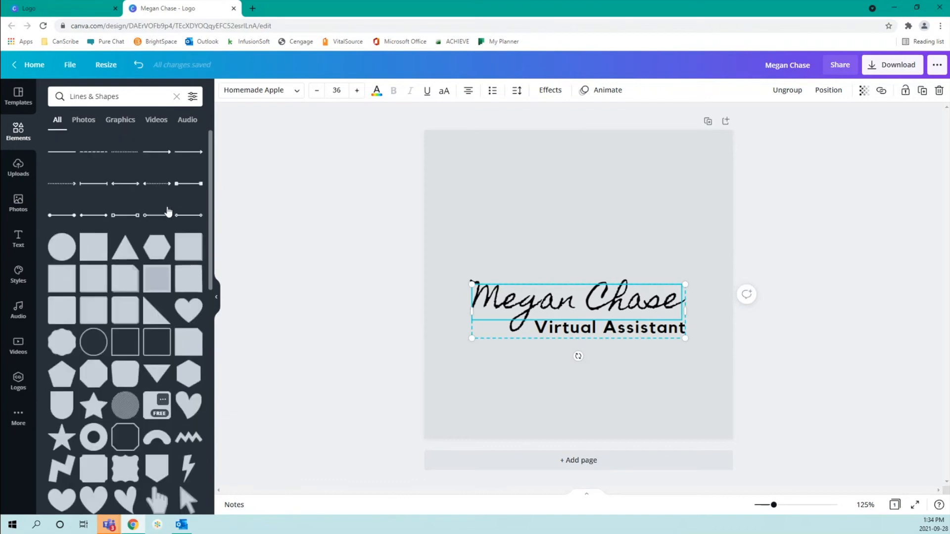
# Search elements for 'virtual assi' and show only the Graphics results
pyautogui.moveTo(123, 98); pyautogui.dragTo(73, 94)
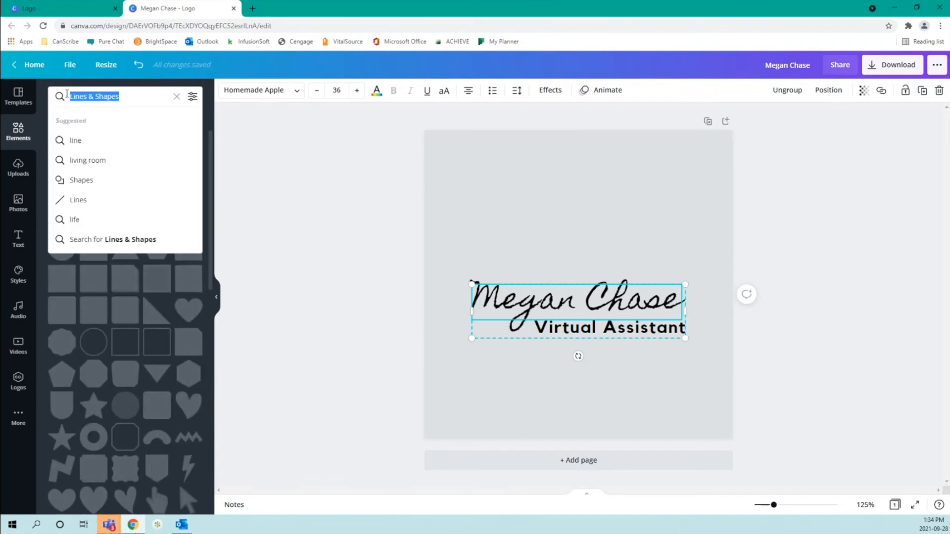
pyautogui.write('v')
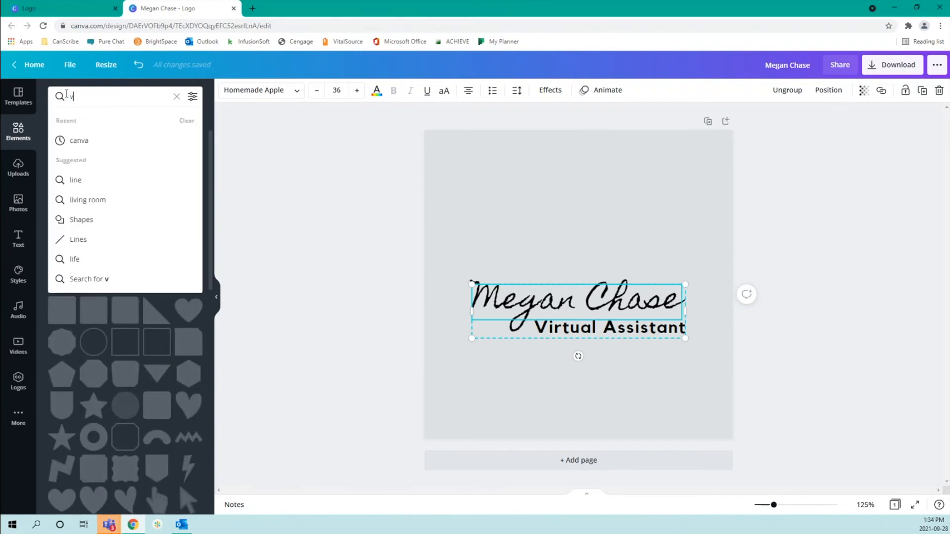
pyautogui.write('irtual a')
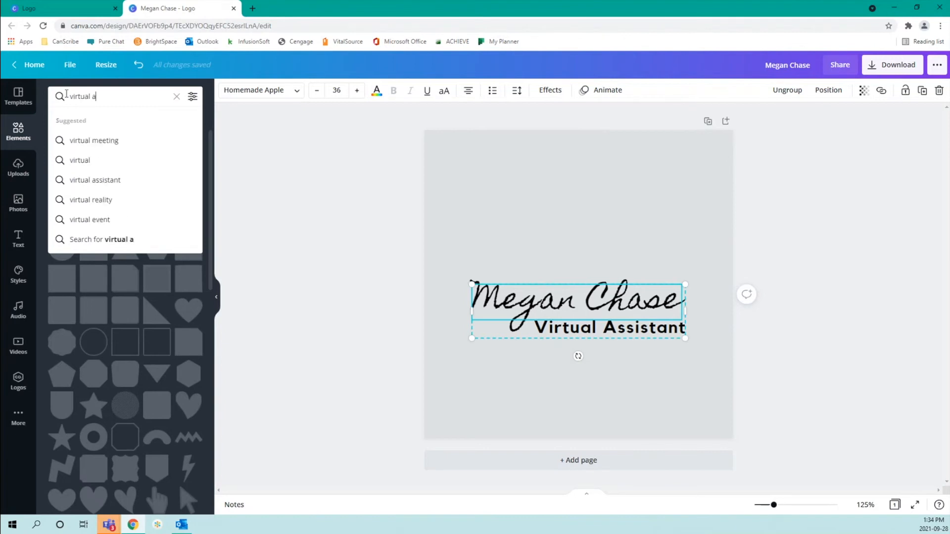
pyautogui.write('ssistant')
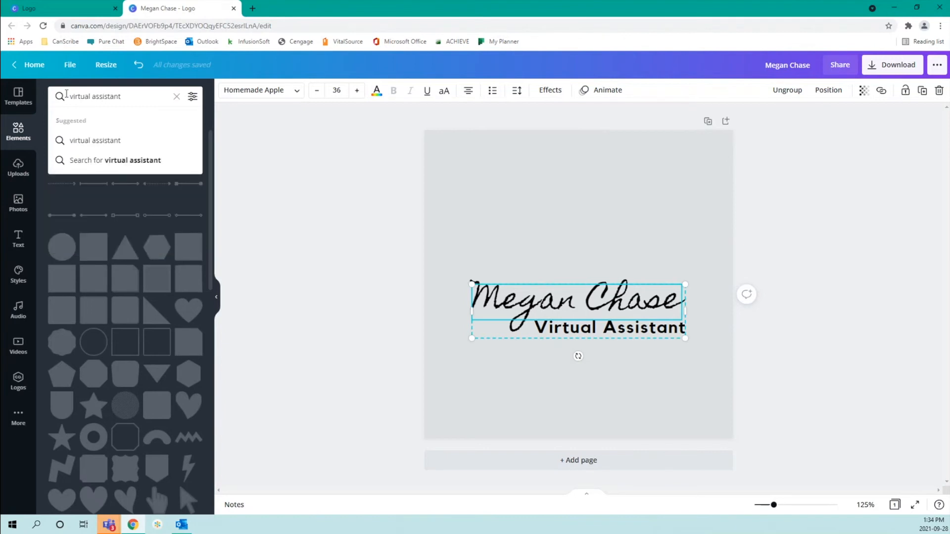
pyautogui.press('Return')
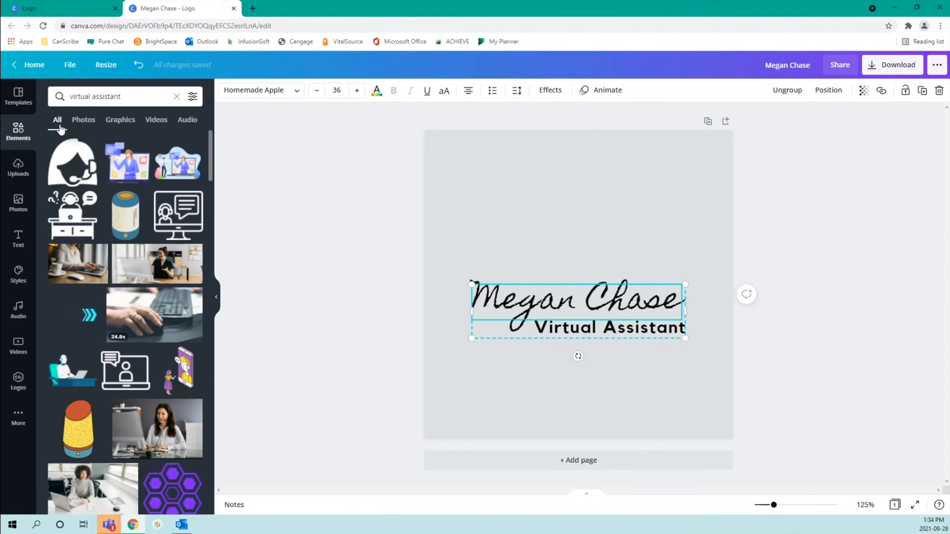
pyautogui.click(120, 121)
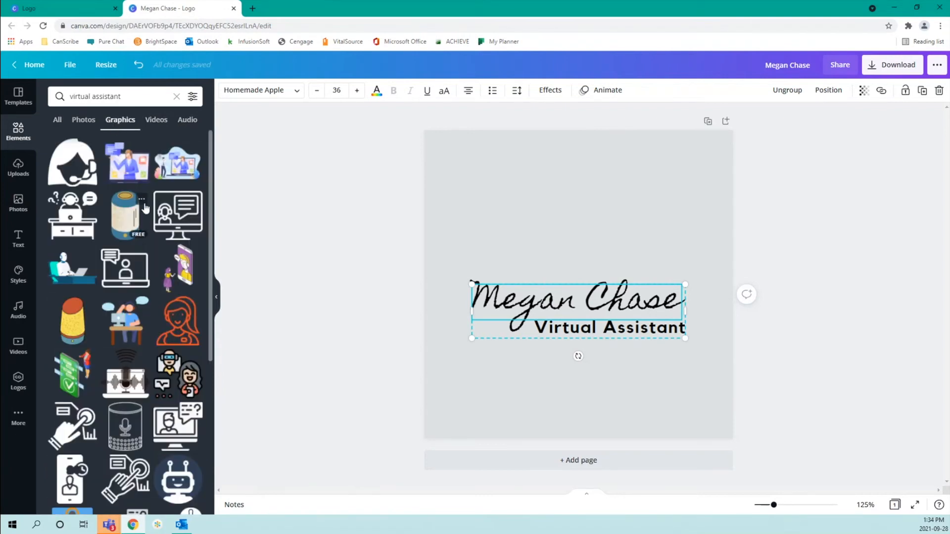
# Add the animated cyan three-circles graphic from the results to the page
pyautogui.click(191, 97)
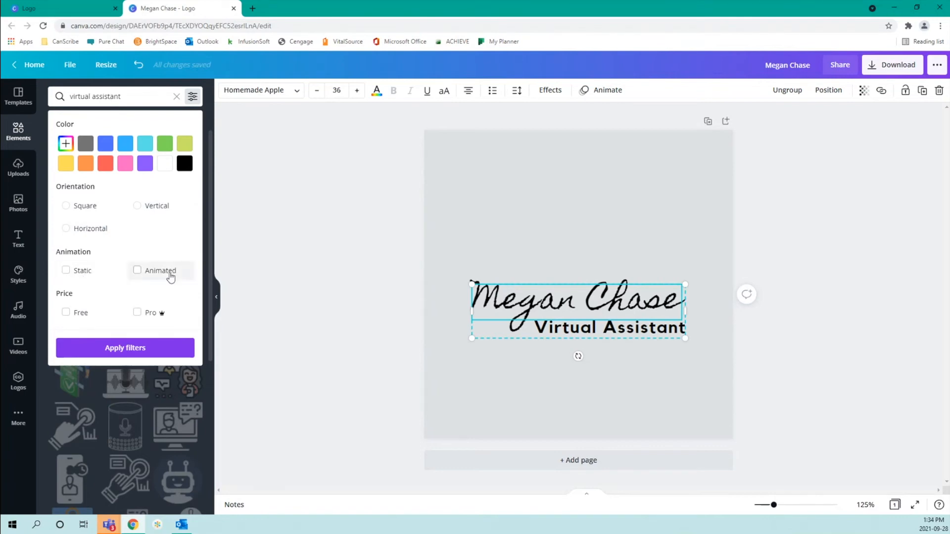
pyautogui.click(193, 97)
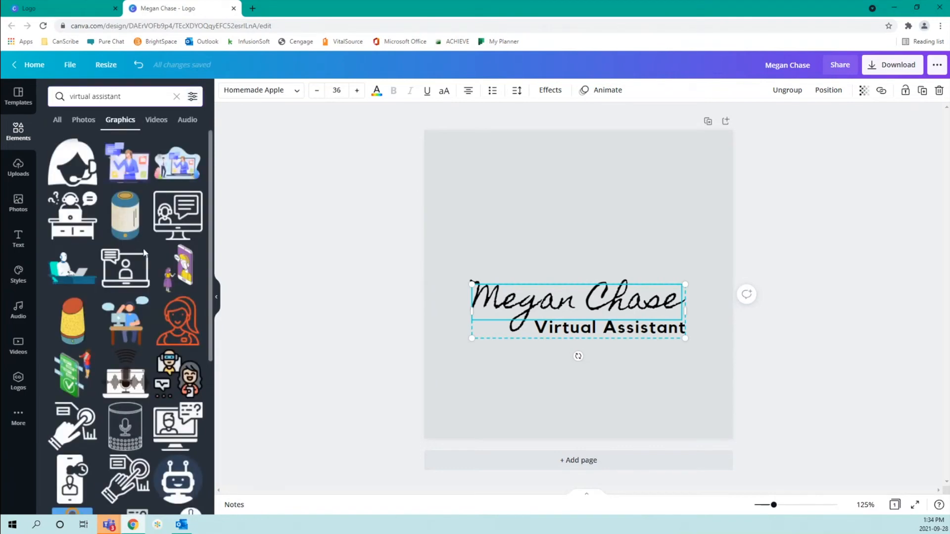
pyautogui.scroll(-5, 140, 309)
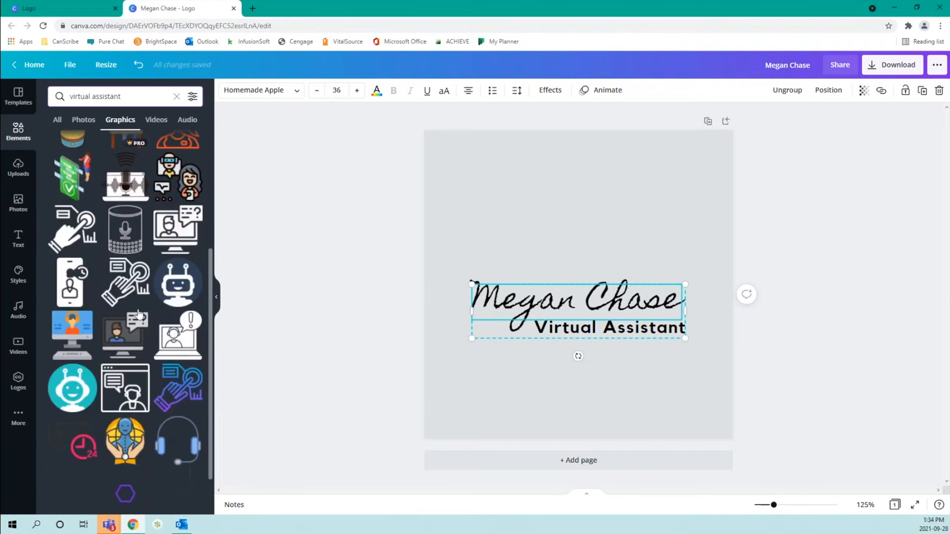
pyautogui.scroll(-2, 140, 313)
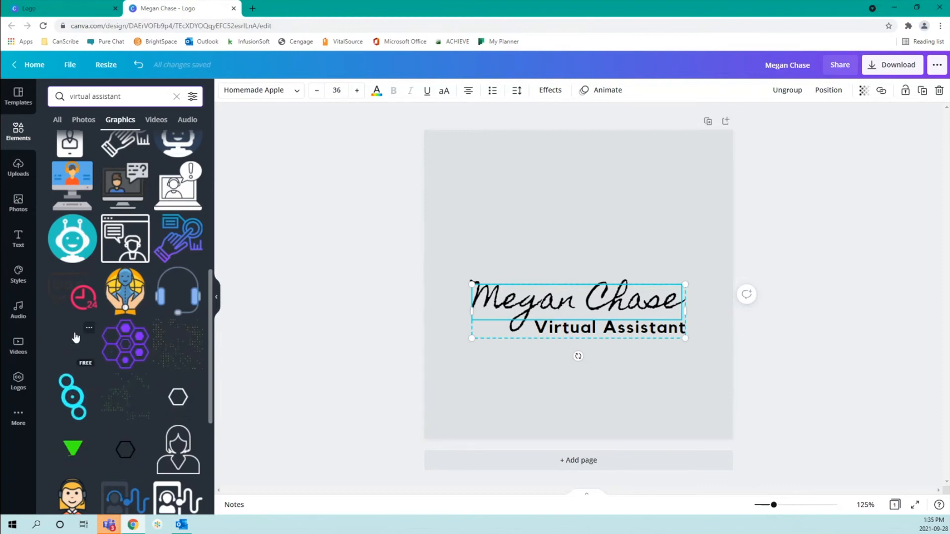
pyautogui.scroll(-1, 75, 336)
pyautogui.scroll(-1, 76, 336)
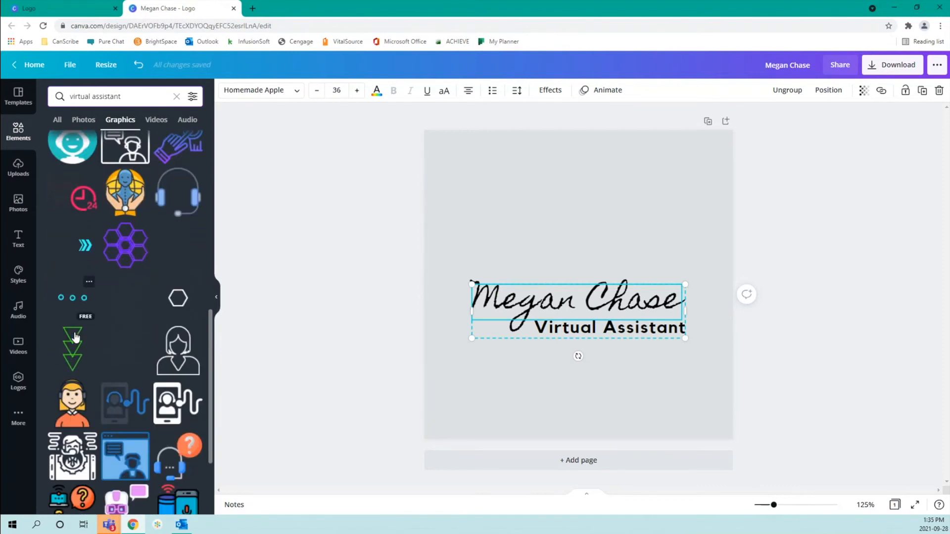
pyautogui.click(69, 297)
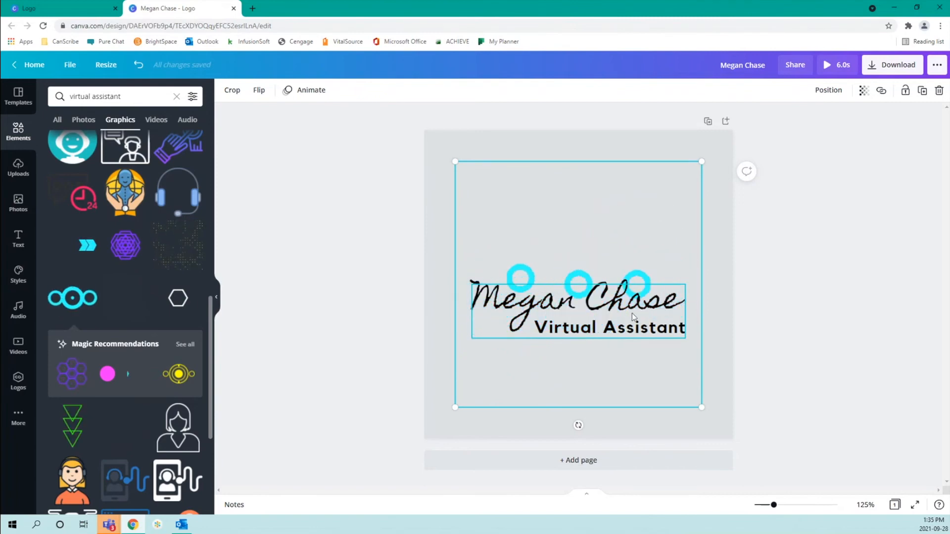
# Align the circles graphic to the page's top, then middle, using Position
pyautogui.click(830, 92)
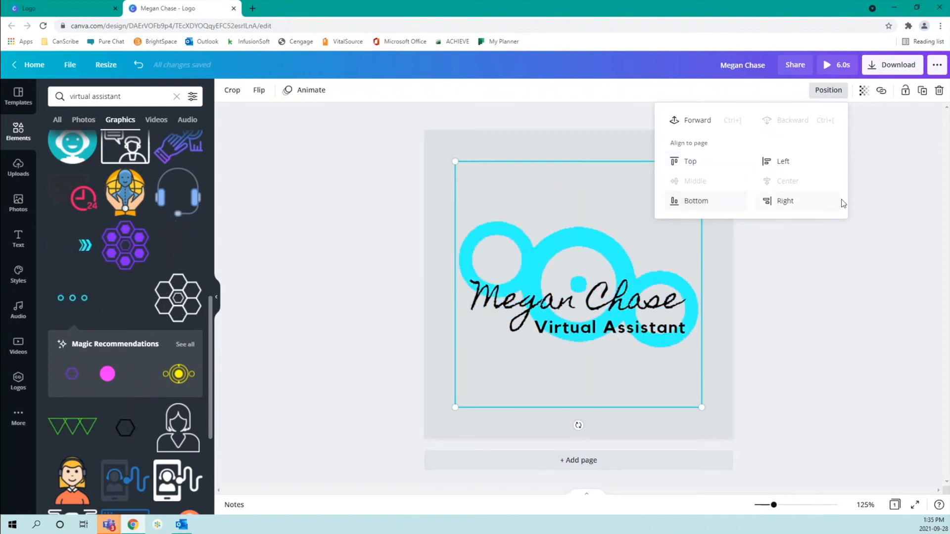
pyautogui.click(704, 162)
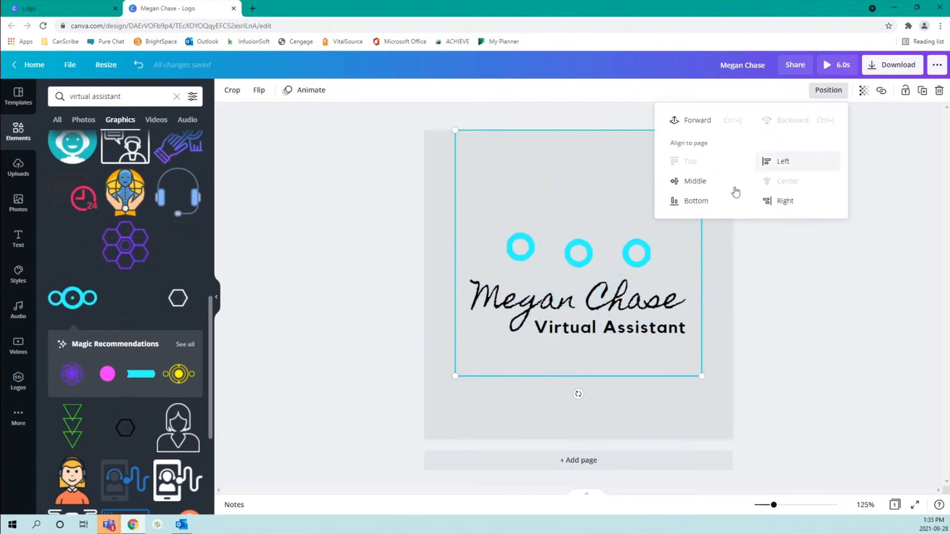
pyautogui.click(706, 181)
pyautogui.click(837, 94)
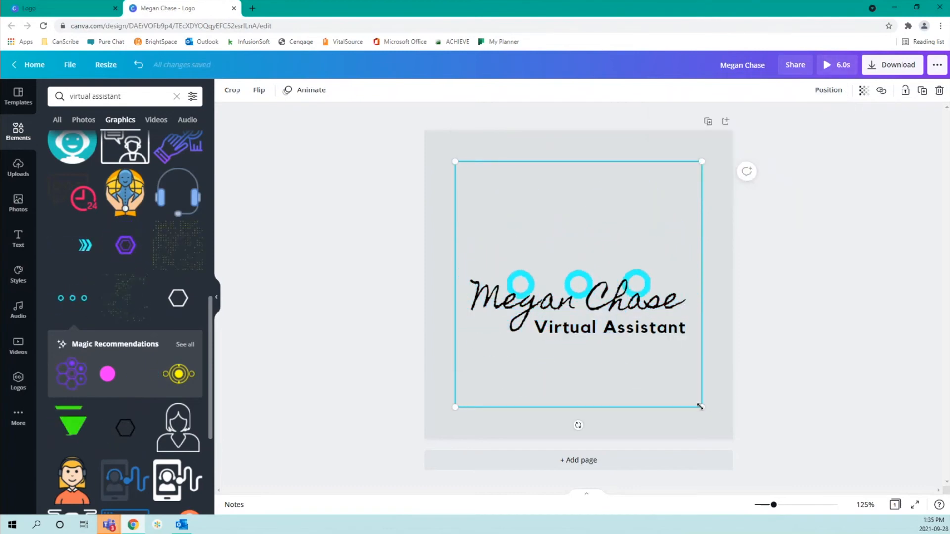
# Shrink the graphic to about 220×219 and centre it horizontally above the name
pyautogui.moveTo(701, 406); pyautogui.dragTo(589, 297)
pyautogui.moveTo(520, 228); pyautogui.dragTo(578, 223)
pyautogui.click(654, 392)
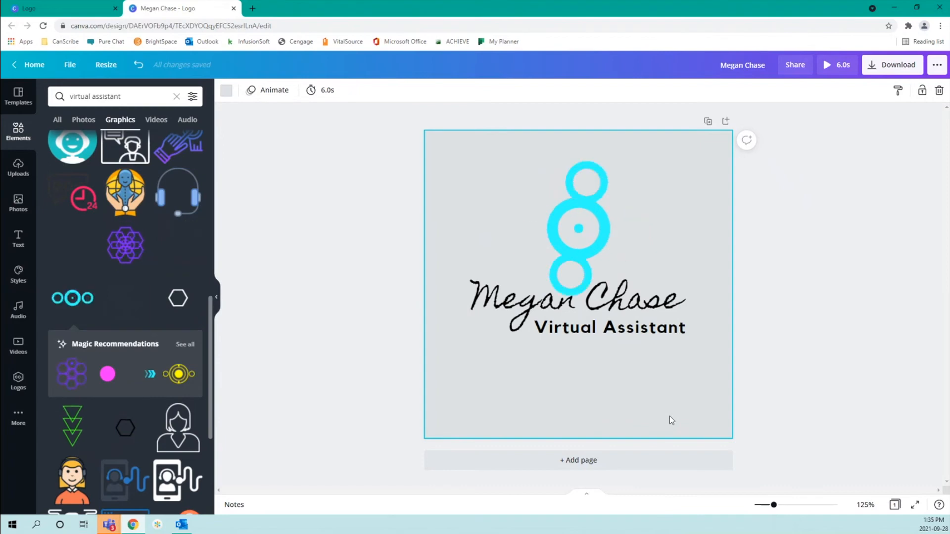
# Group the circles graphic with both text lines and move the logo slightly lower
pyautogui.click(599, 311)
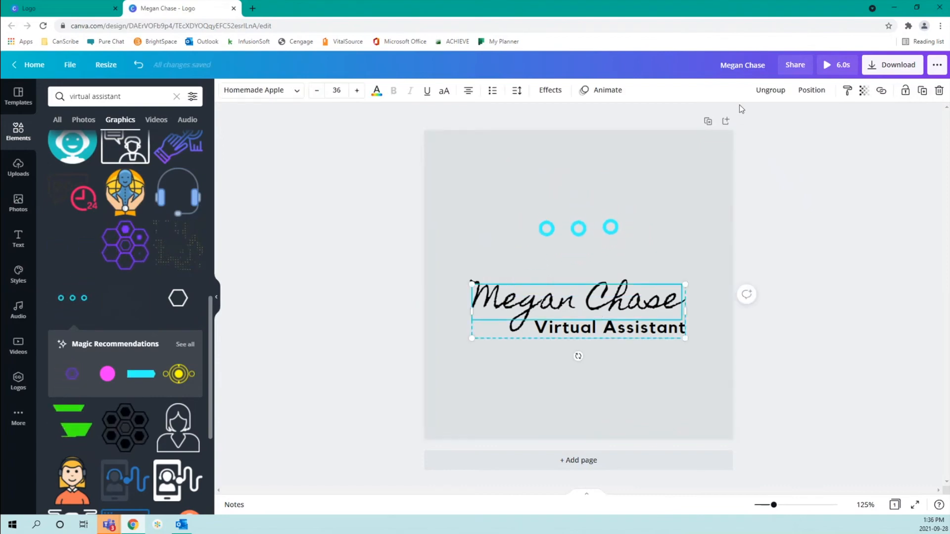
pyautogui.click(782, 94)
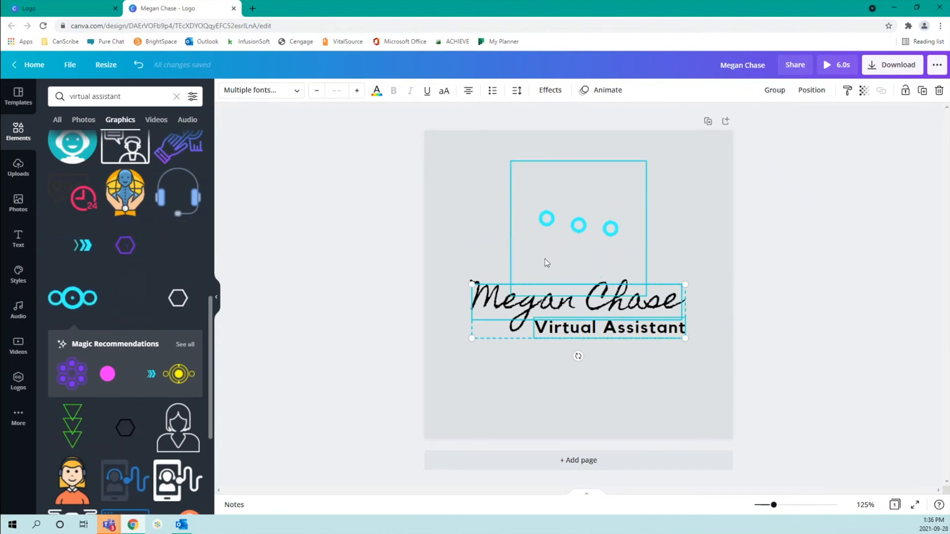
pyautogui.keyDown('shift'); pyautogui.click(545, 259); pyautogui.keyUp('shift')
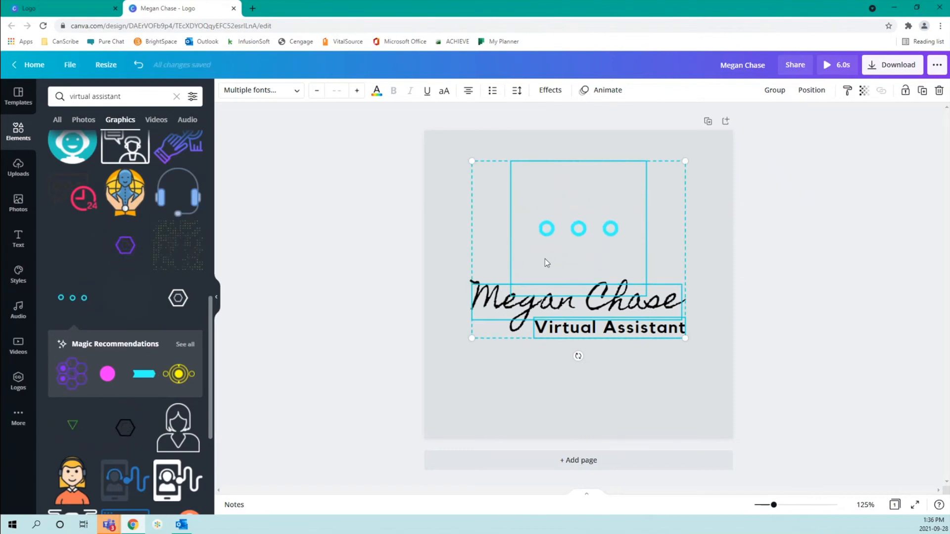
pyautogui.click(775, 90)
pyautogui.moveTo(583, 185); pyautogui.dragTo(584, 222)
# Start renaming the design title to 'Logo Tutorial One'
pyautogui.click(608, 157)
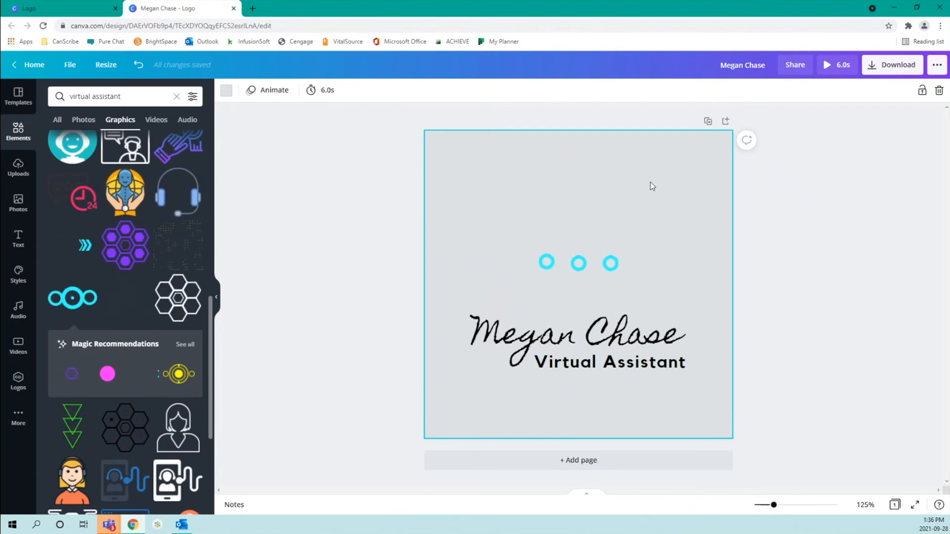
pyautogui.click(761, 69)
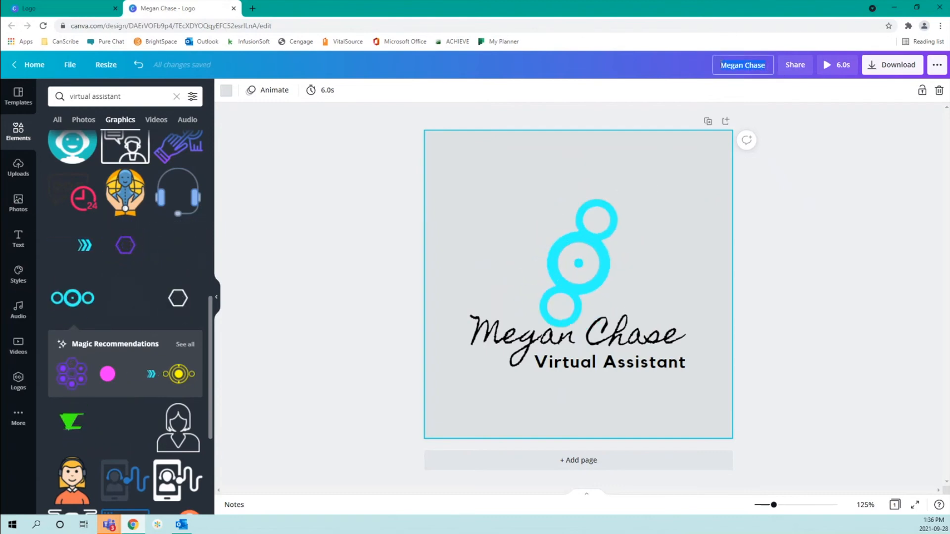
pyautogui.write('Logo Tut')
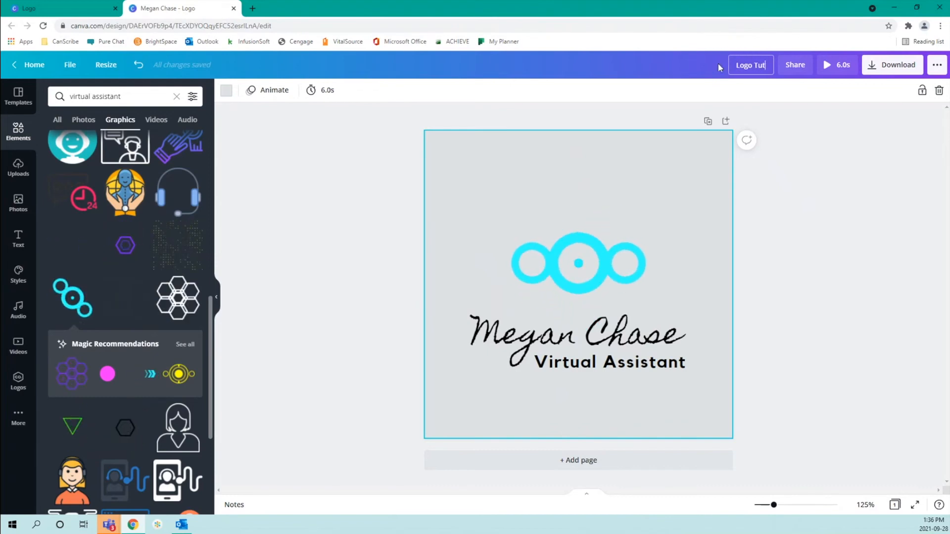
pyautogui.write('orial One')
# Confirm the title 'Logo Tutorial One', then play and close the 6-second animation preview
pyautogui.press('Return')
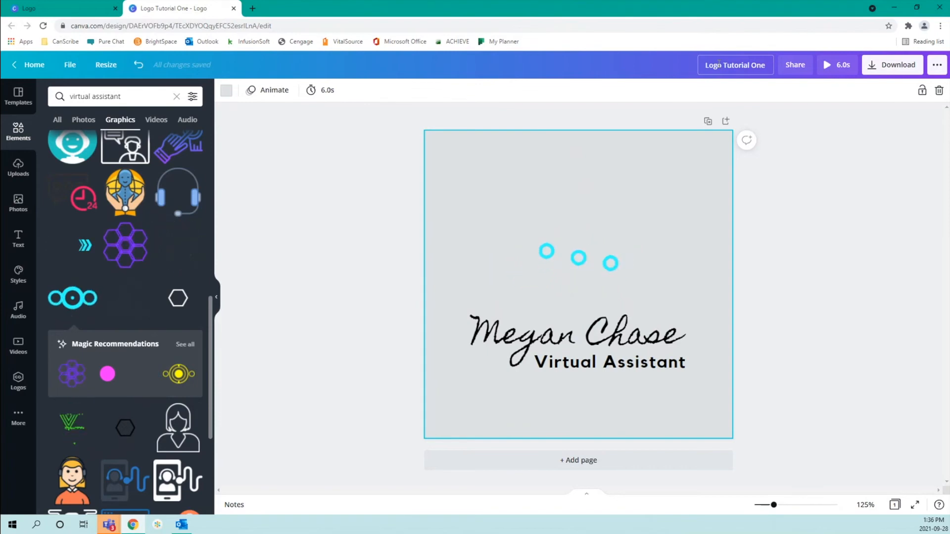
pyautogui.click(829, 67)
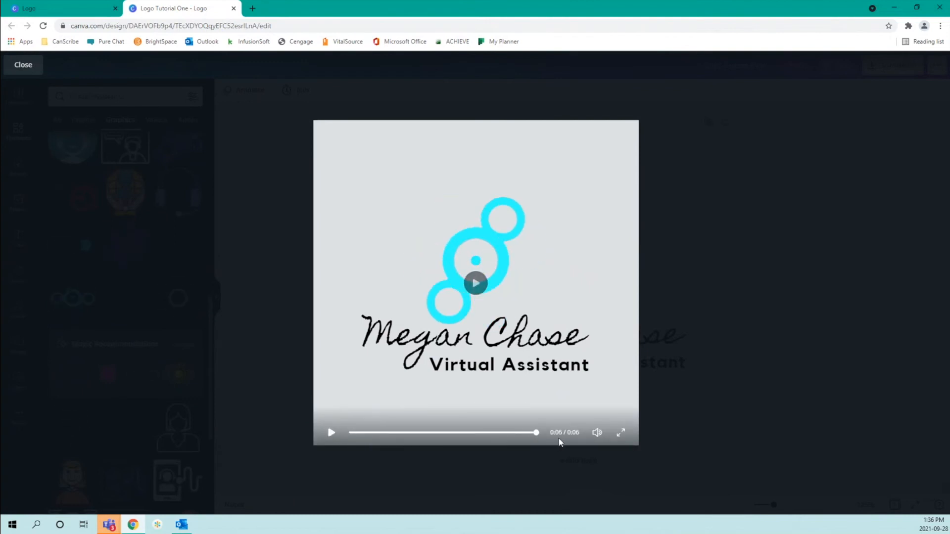
pyautogui.click(20, 66)
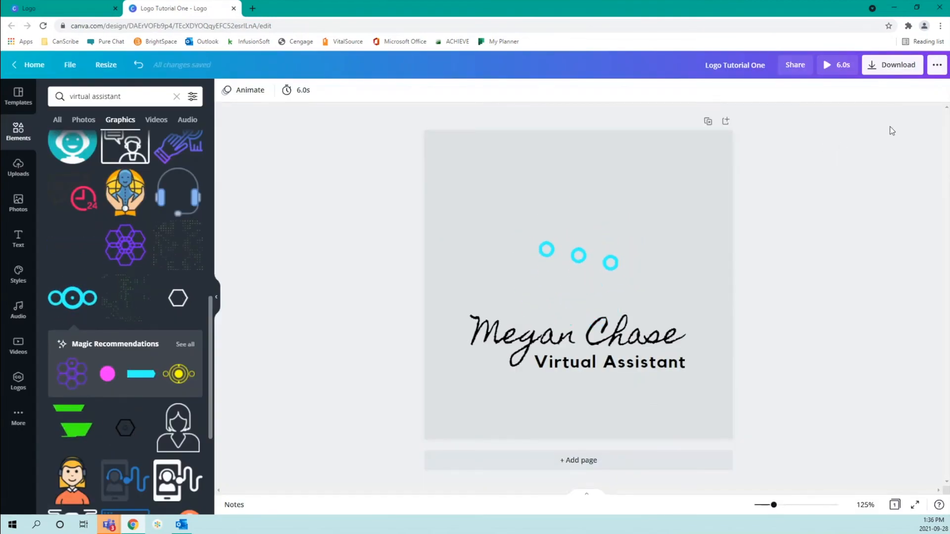
# Download the design as MP4 video 'Logo Tutorial One.mp4' and dismiss the share prompt
pyautogui.click(881, 68)
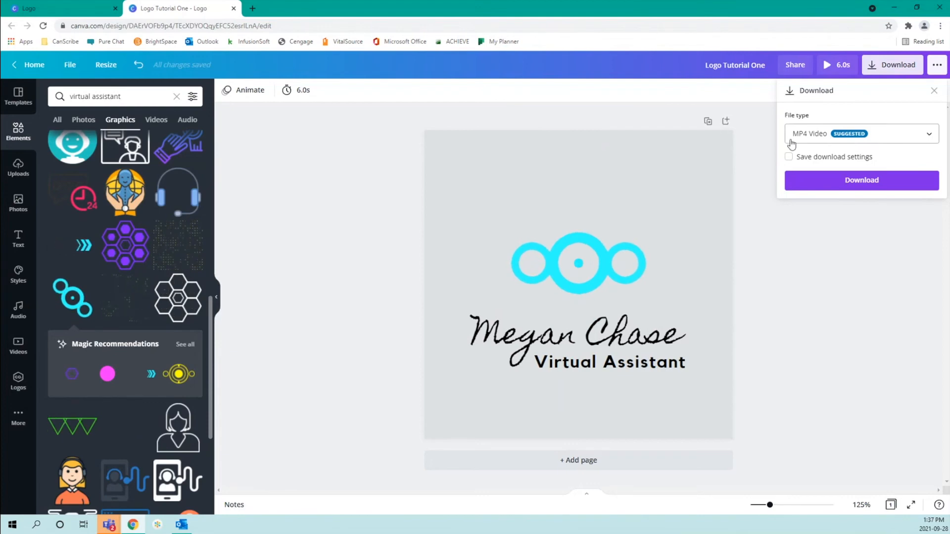
pyautogui.click(840, 141)
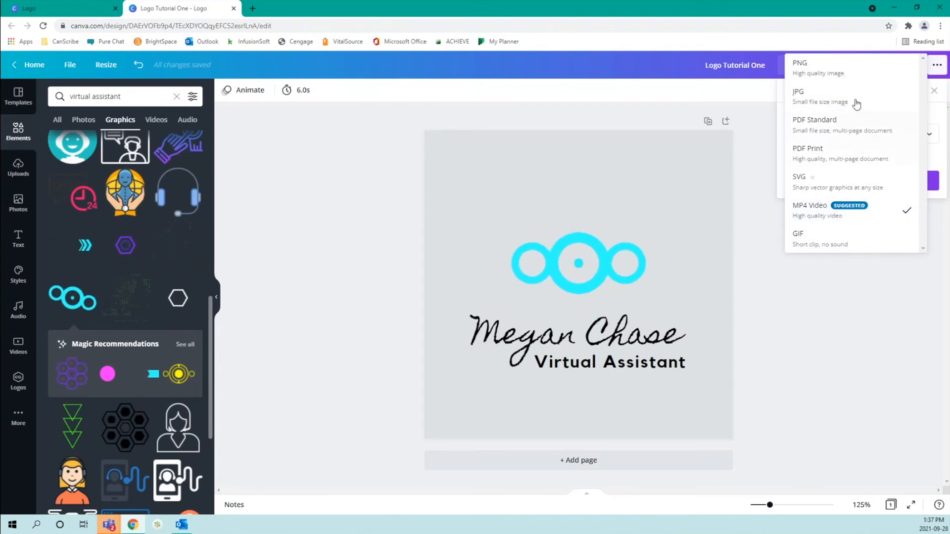
pyautogui.click(868, 214)
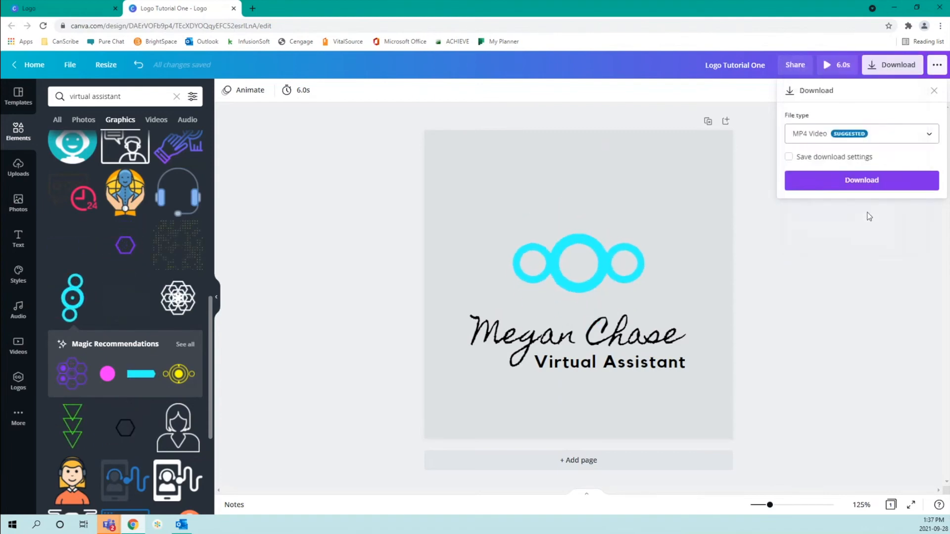
pyautogui.click(853, 135)
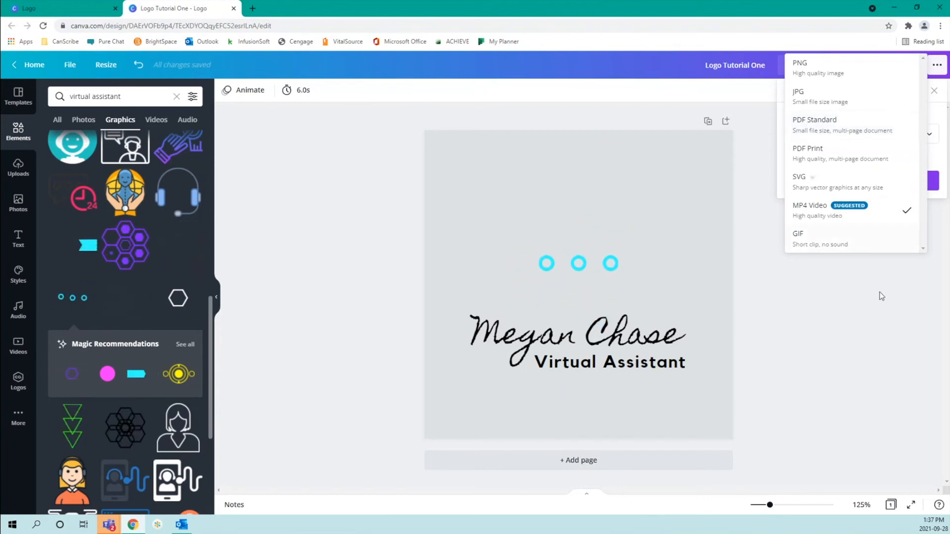
pyautogui.click(846, 208)
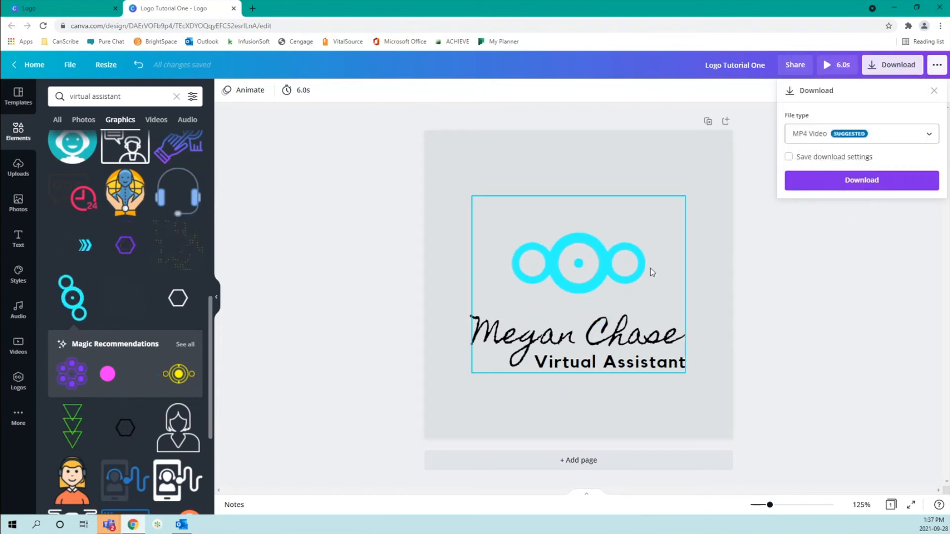
pyautogui.click(859, 183)
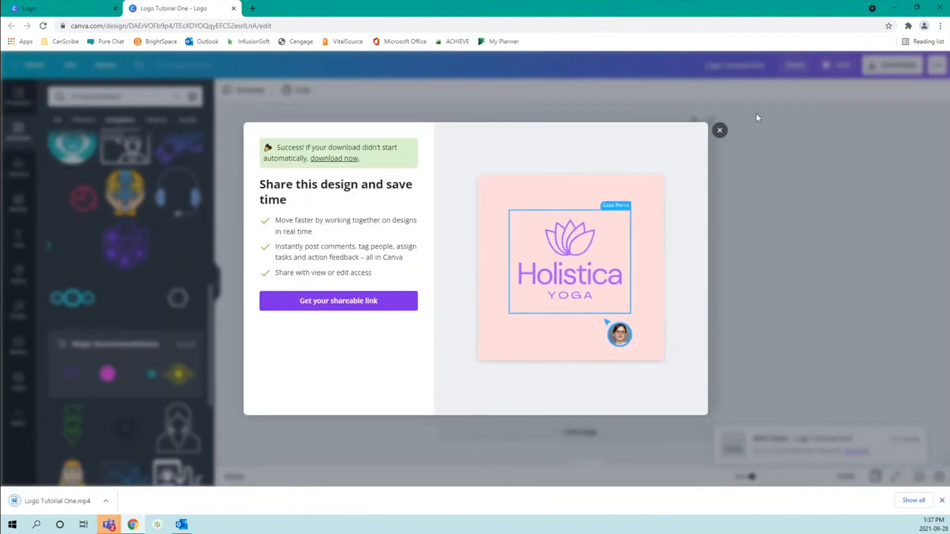
pyautogui.click(720, 130)
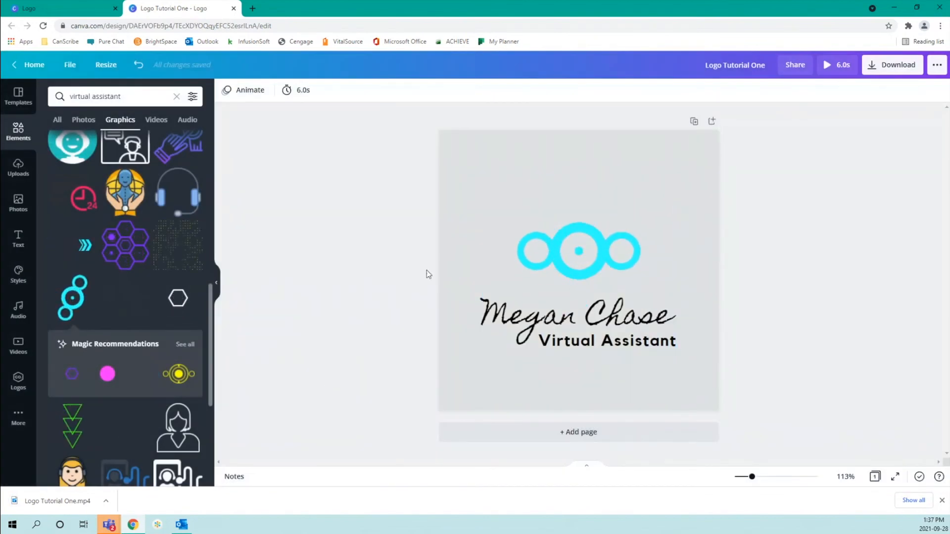
# Browse the print products in the more-options publish panel, close it, and select the logo
pyautogui.click(937, 67)
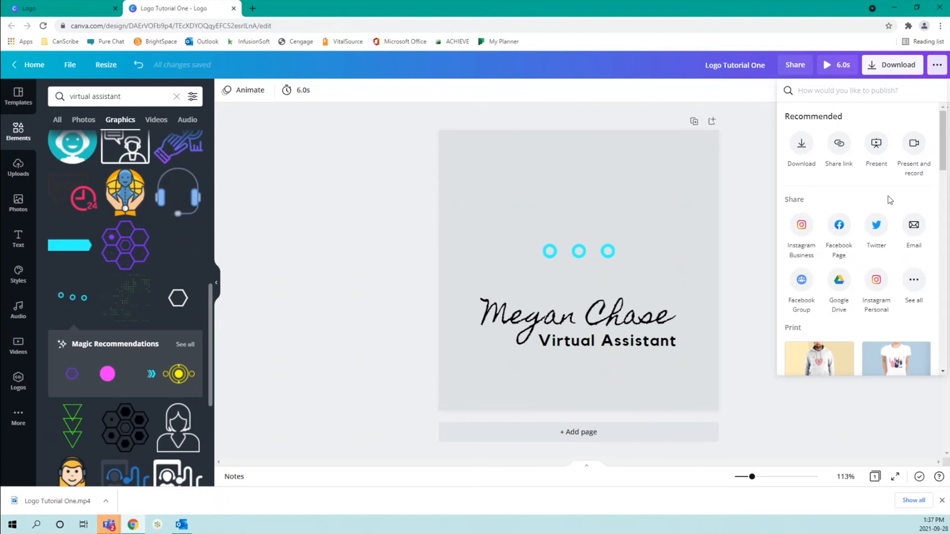
pyautogui.scroll(-3, 881, 190)
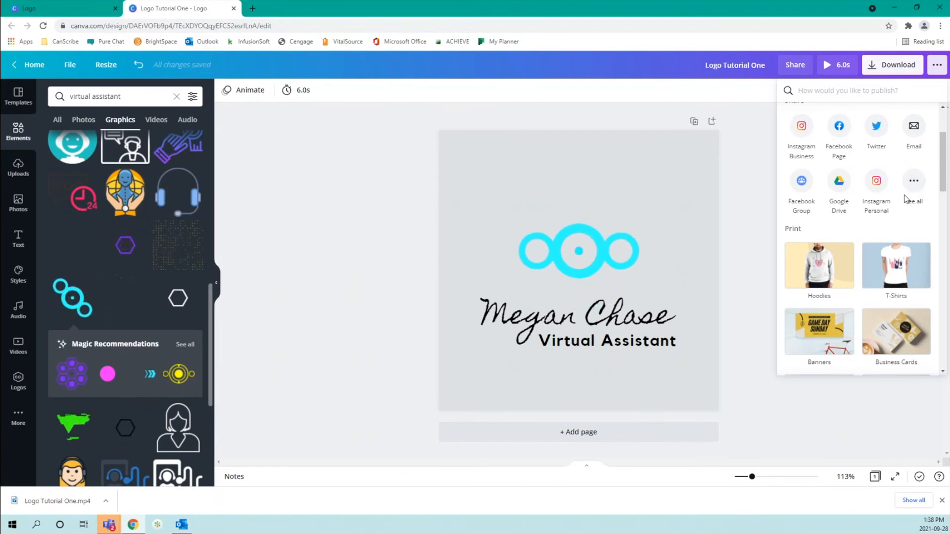
pyautogui.scroll(-3, 905, 199)
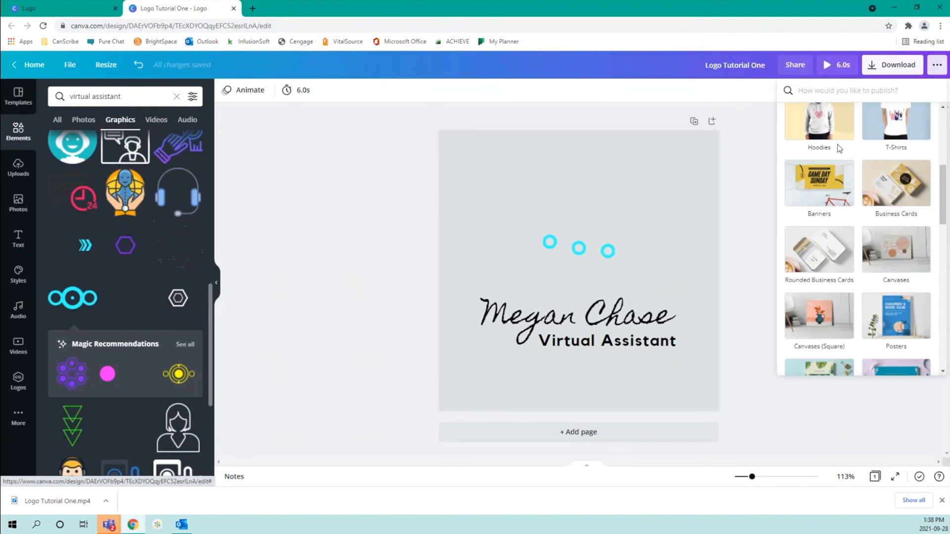
pyautogui.scroll(1, 839, 150)
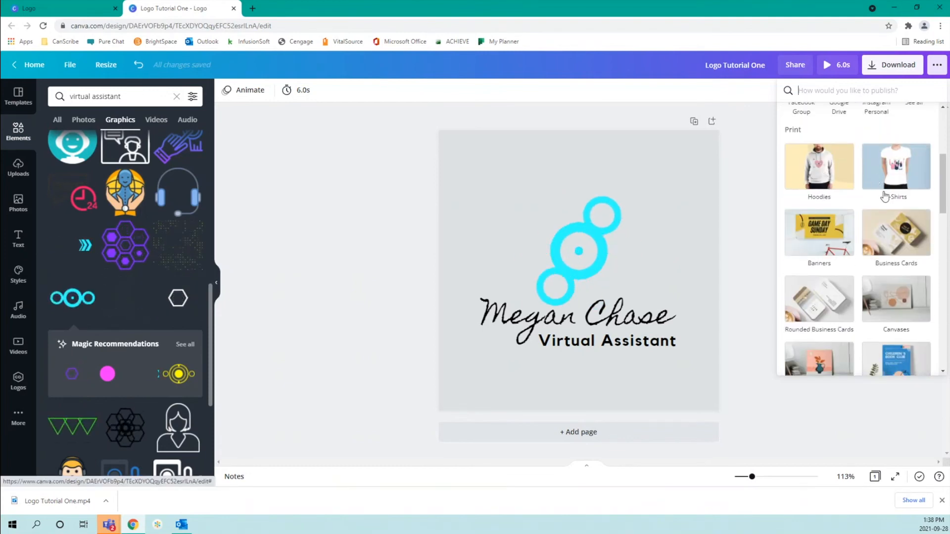
pyautogui.scroll(-10, 924, 276)
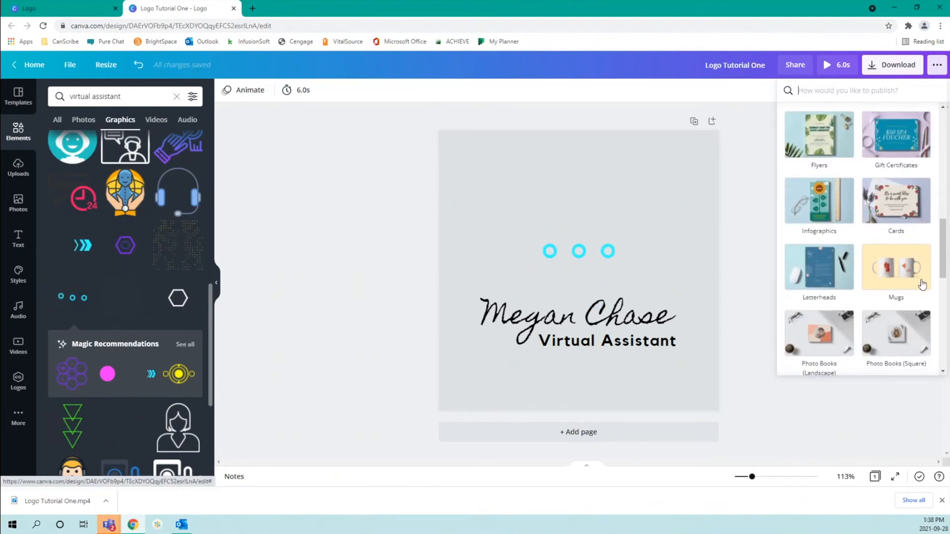
pyautogui.scroll(-3, 923, 284)
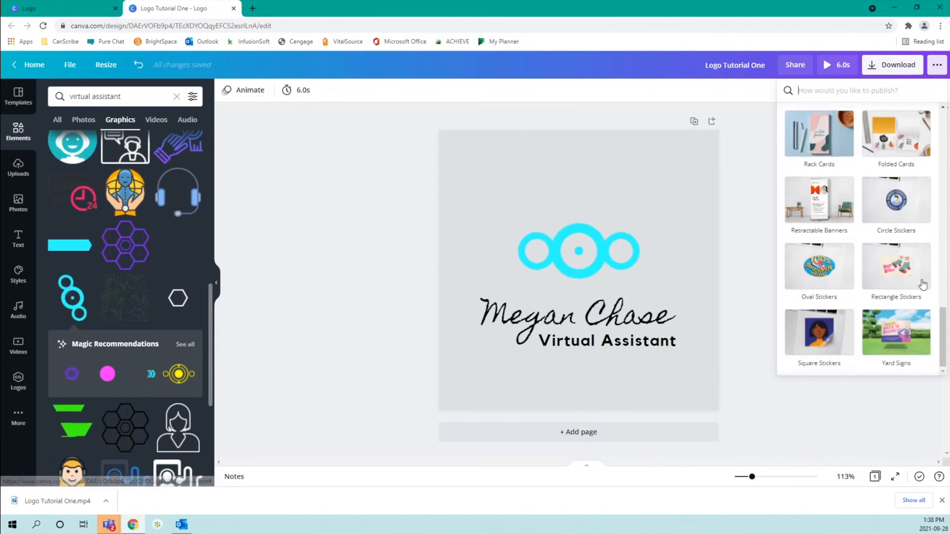
pyautogui.scroll(15, 923, 283)
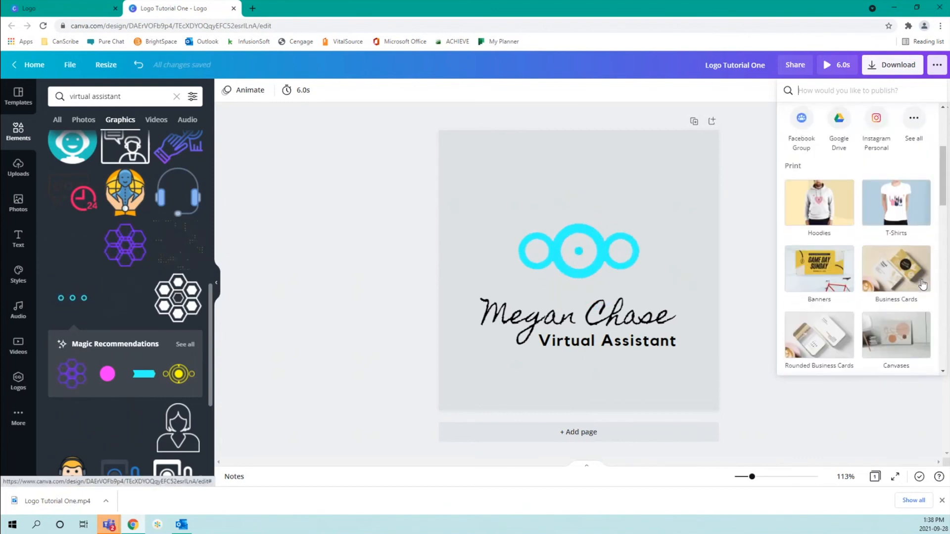
pyautogui.click(934, 67)
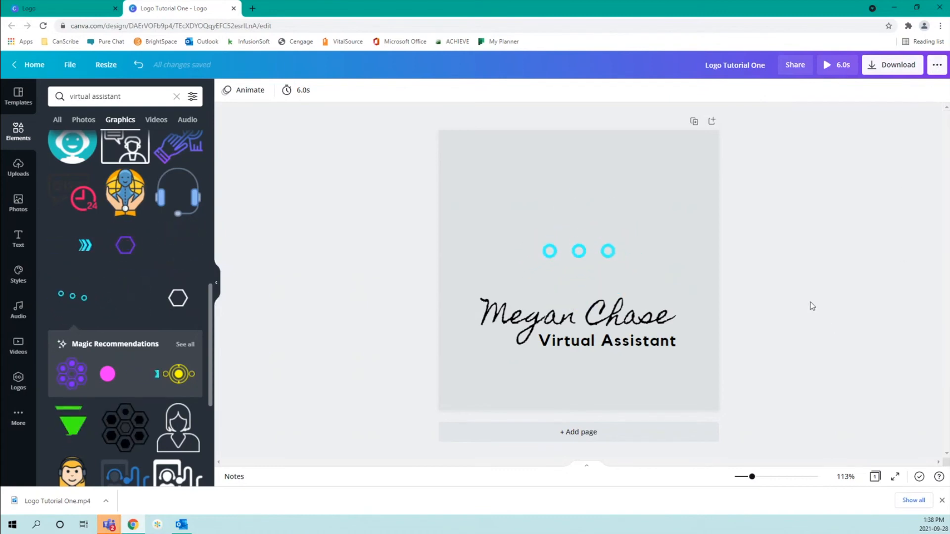
pyautogui.click(589, 254)
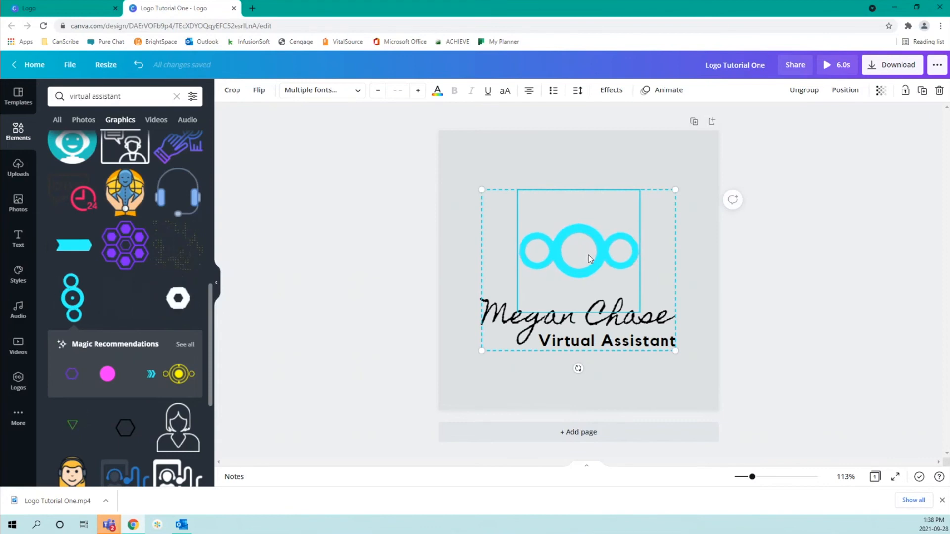
# Ungroup the logo and delete the cyan three-circle graphic, keeping only the text
pyautogui.click(802, 91)
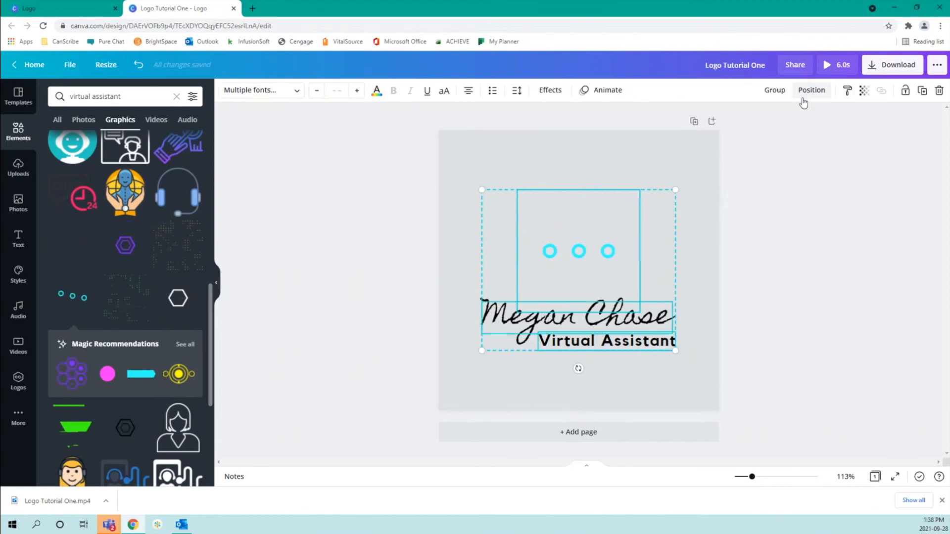
pyautogui.click(705, 312)
pyautogui.click(587, 263)
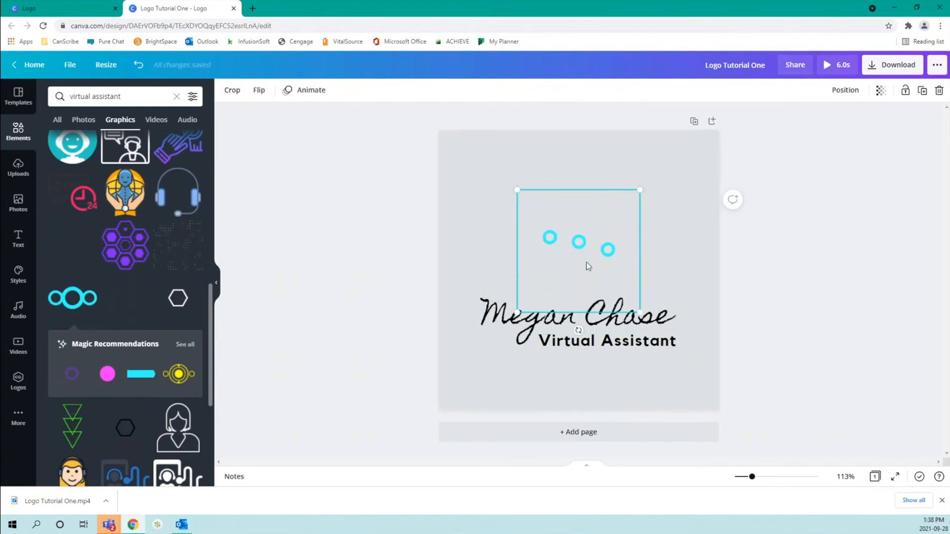
pyautogui.press('Delete')
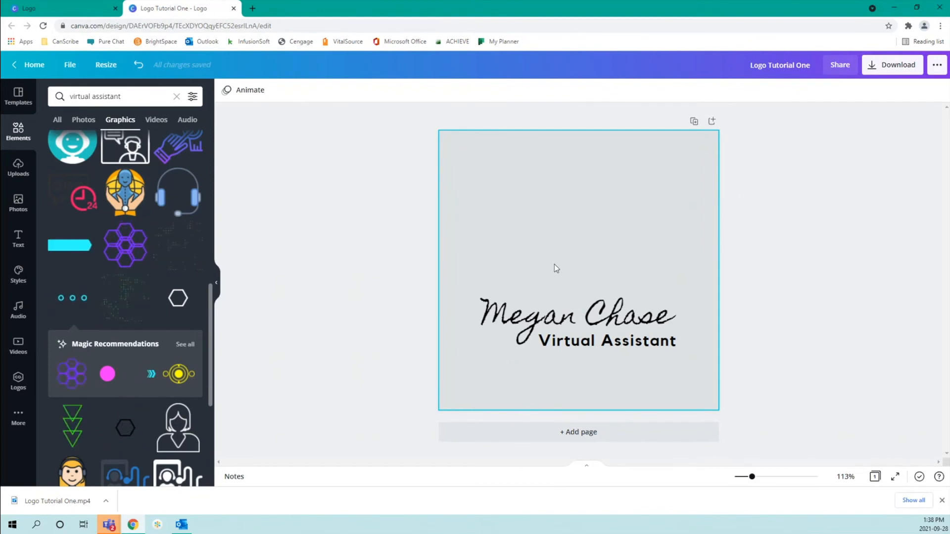
pyautogui.click(139, 65)
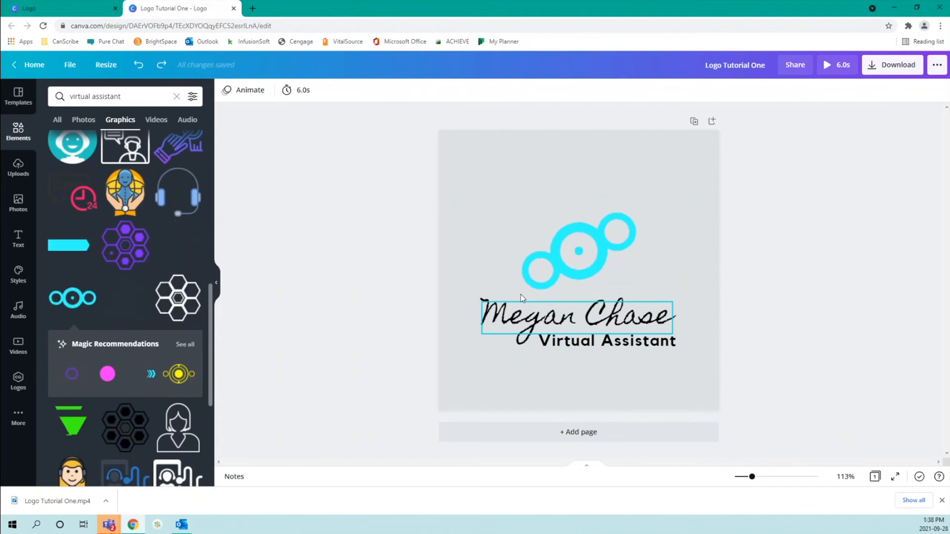
pyautogui.click(594, 245)
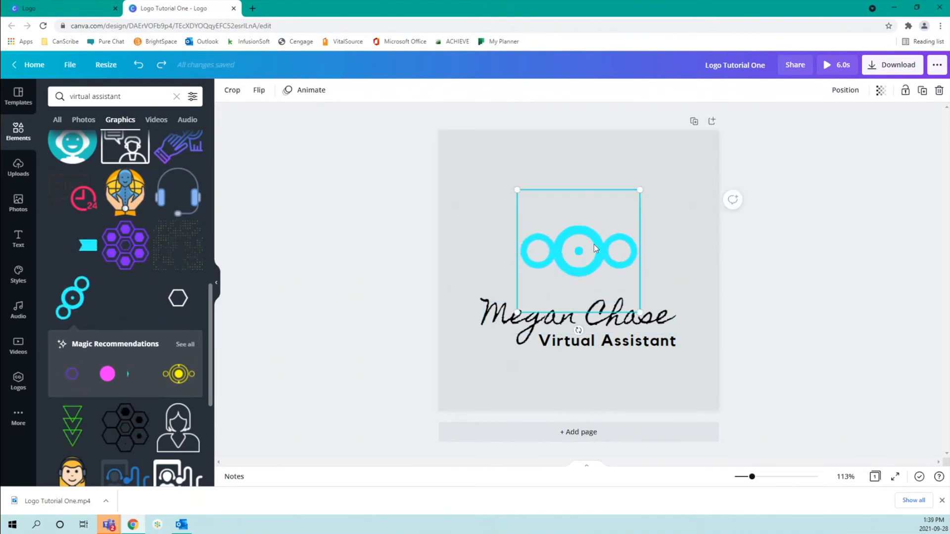
pyautogui.press('Delete')
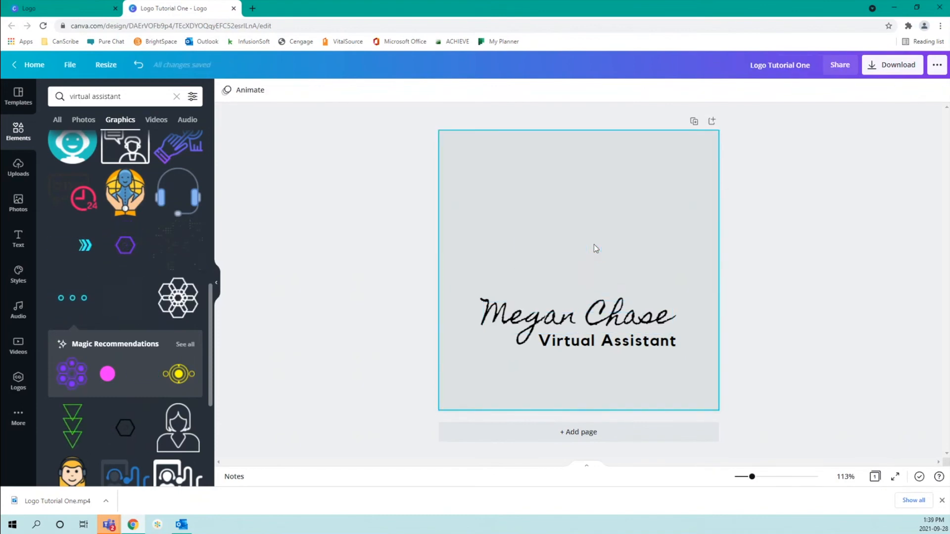
# Filter the virtual assistant graphics results to Static graphics only
pyautogui.scroll(5, 139, 325)
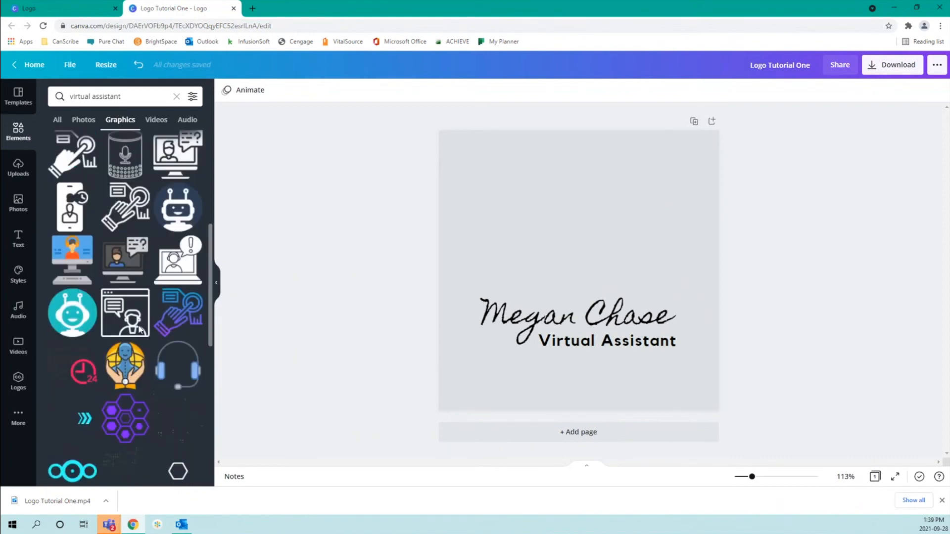
pyautogui.scroll(5, 138, 324)
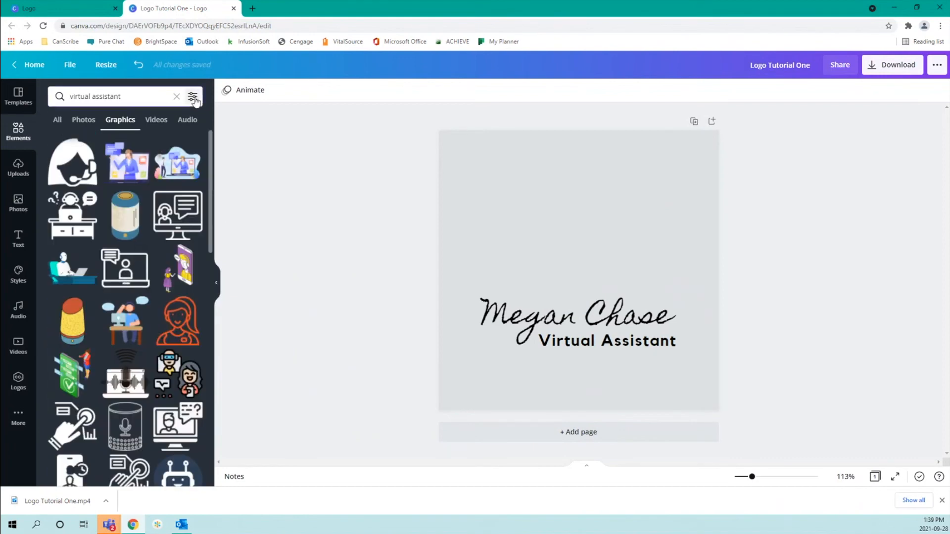
pyautogui.click(195, 99)
pyautogui.click(105, 275)
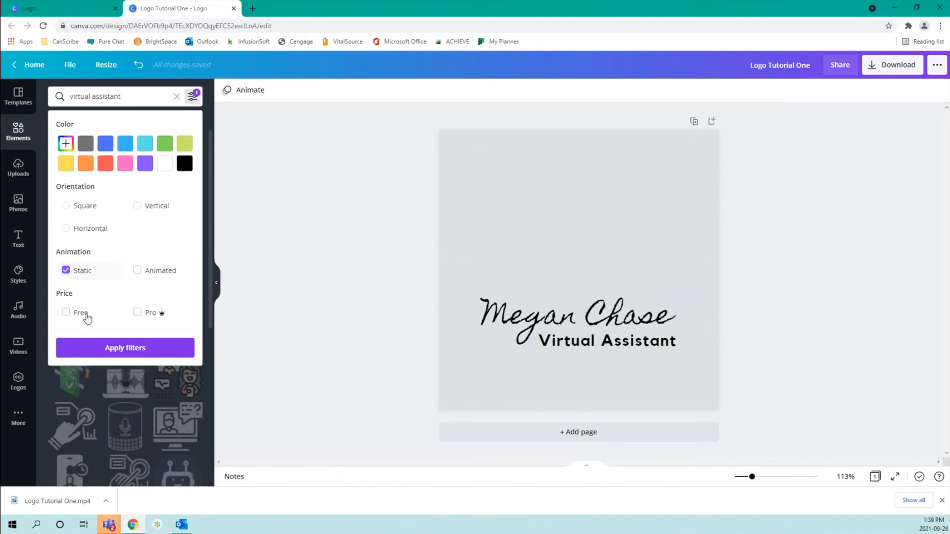
pyautogui.click(122, 348)
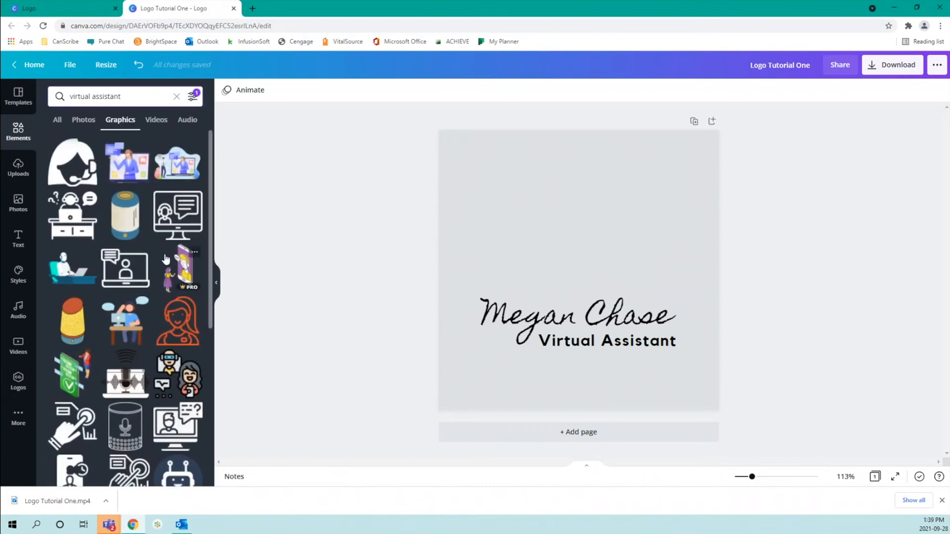
# Scroll through the static graphics results looking for a new icon
pyautogui.moveTo(213, 154); pyautogui.dragTo(233, 429)
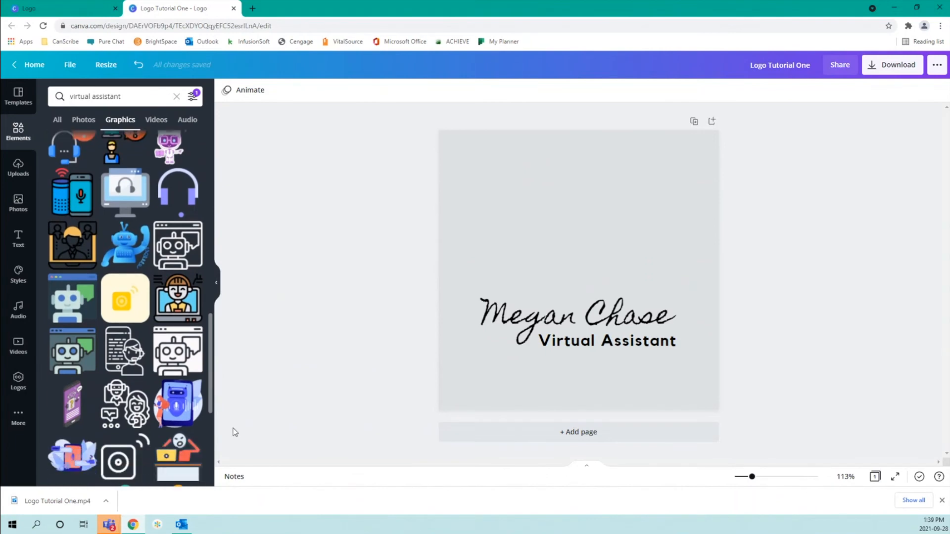
pyautogui.moveTo(211, 352); pyautogui.dragTo(240, 430)
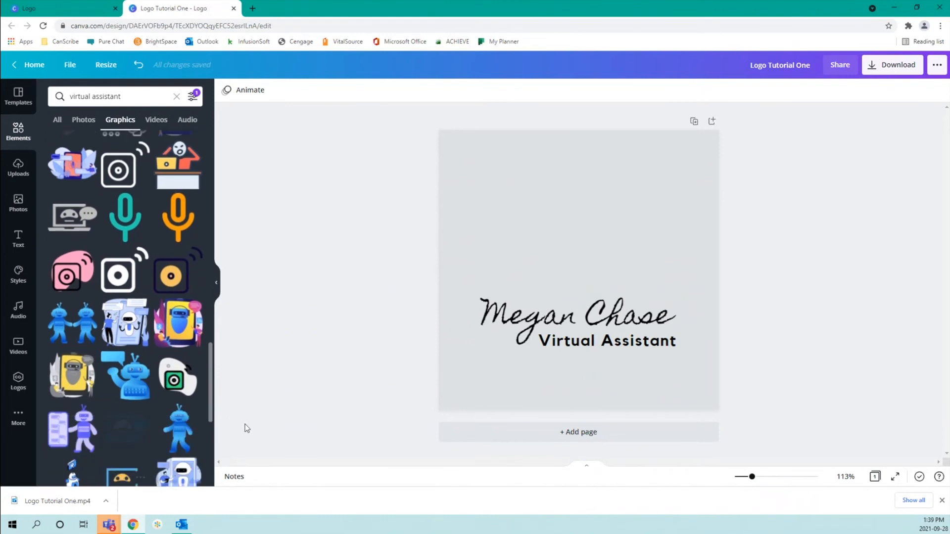
pyautogui.scroll(-5, 122, 371)
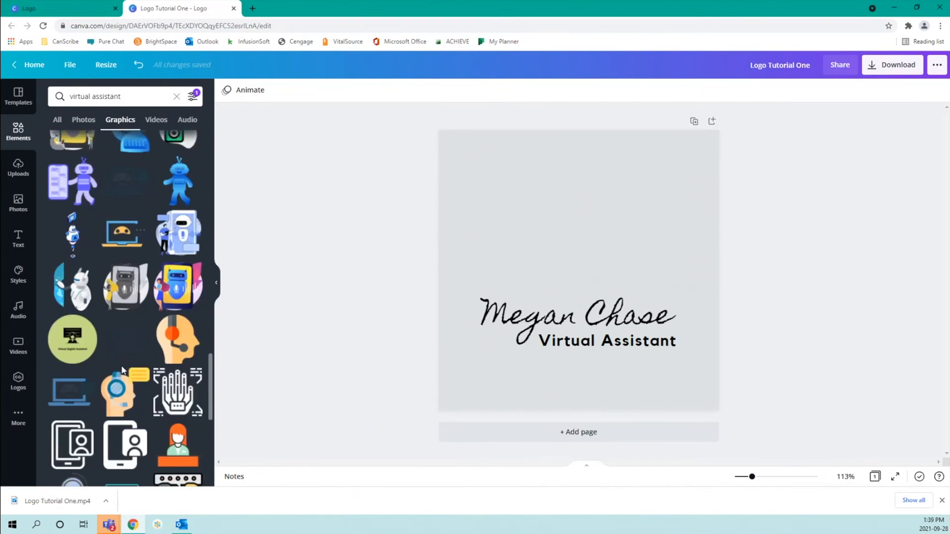
pyautogui.scroll(-4, 123, 372)
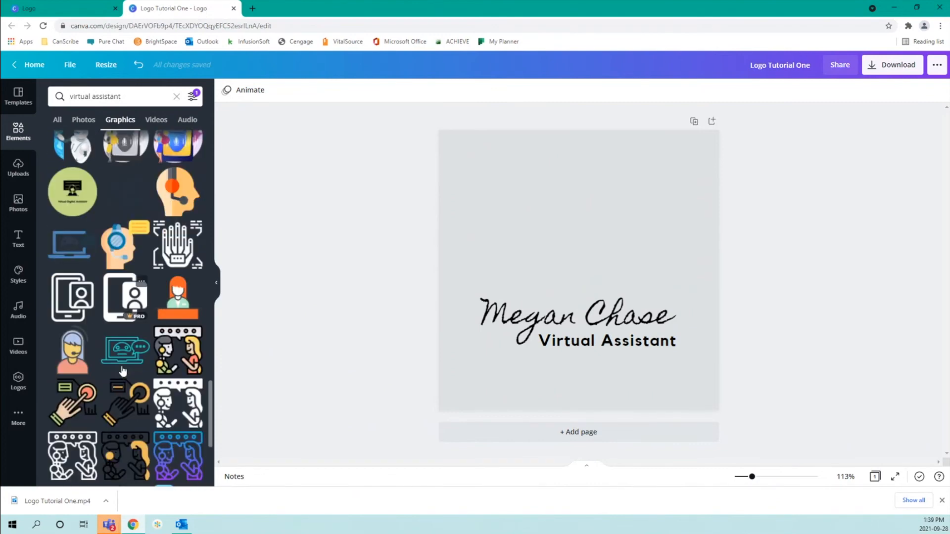
pyautogui.scroll(-2, 122, 371)
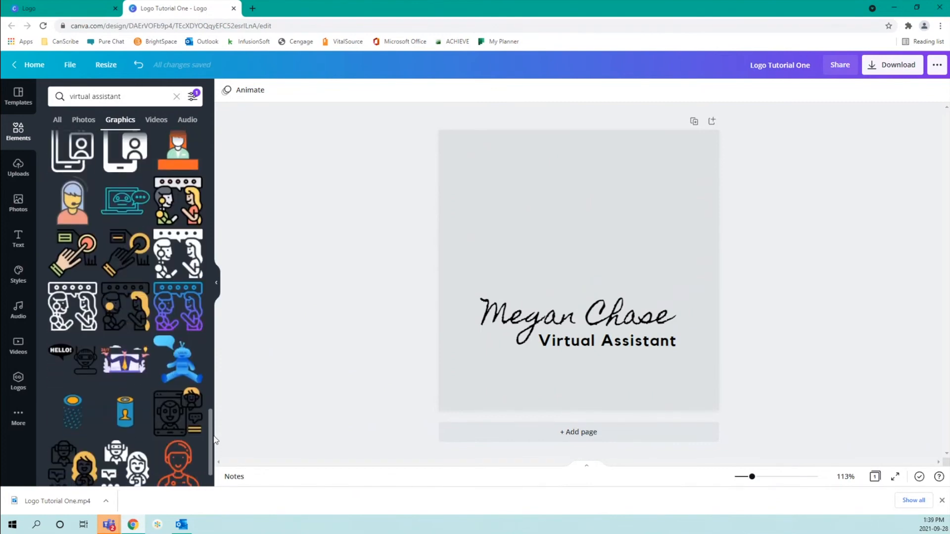
pyautogui.scroll(-1, 213, 447)
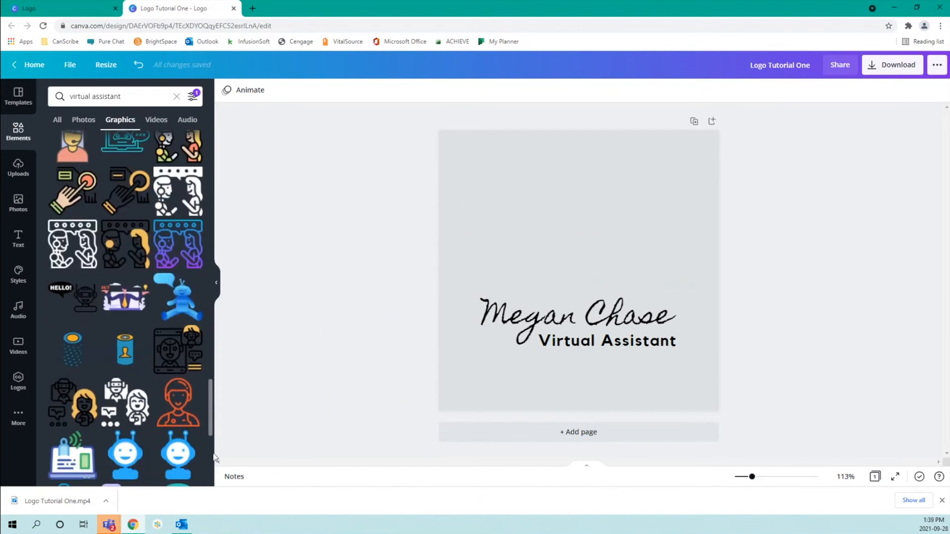
pyautogui.scroll(-3, 214, 458)
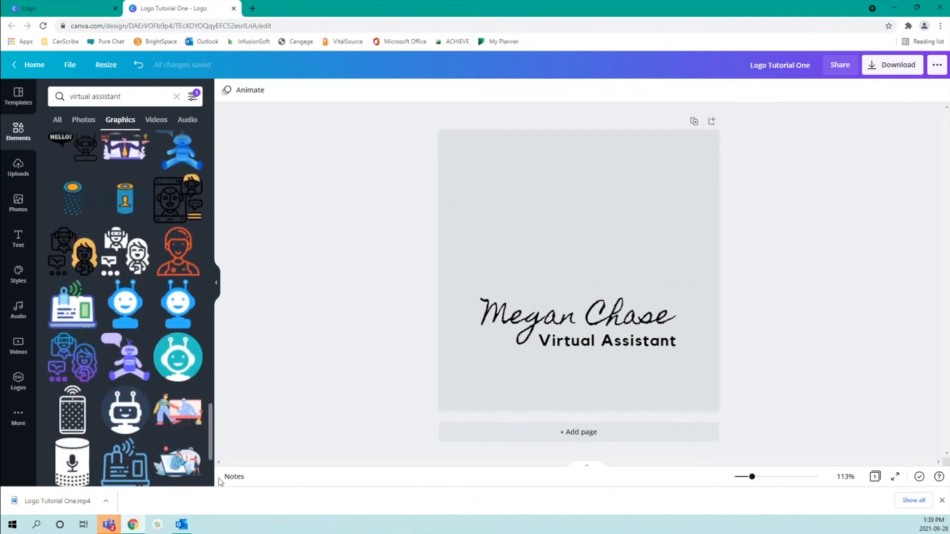
pyautogui.scroll(10, 214, 415)
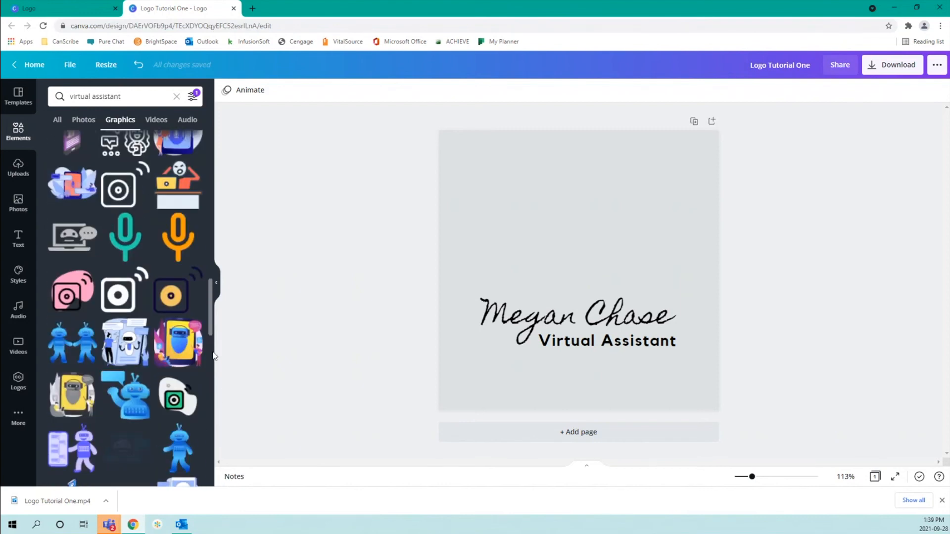
pyautogui.scroll(1, 208, 355)
pyautogui.click(124, 279)
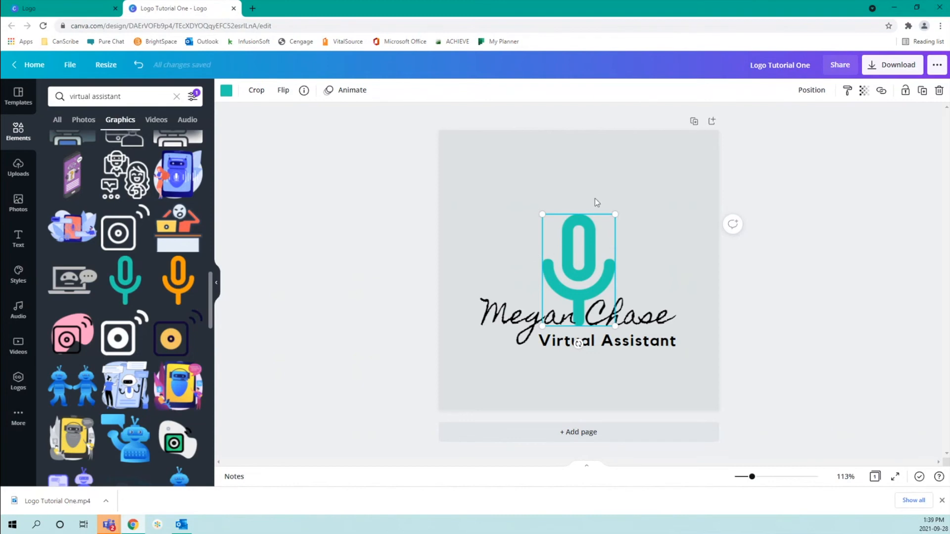
pyautogui.moveTo(580, 258); pyautogui.dragTo(581, 228)
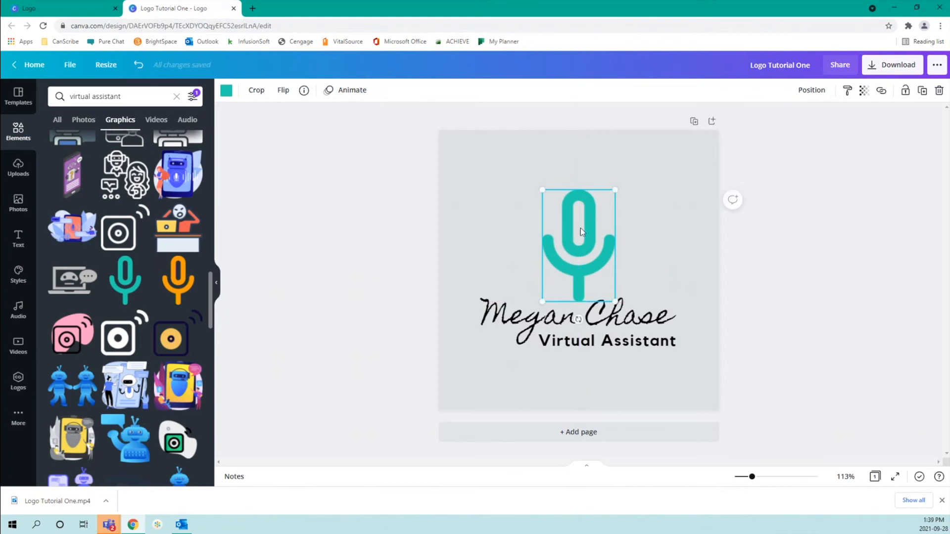
pyautogui.keyDown('shift'); pyautogui.click(640, 326); pyautogui.keyUp('shift')
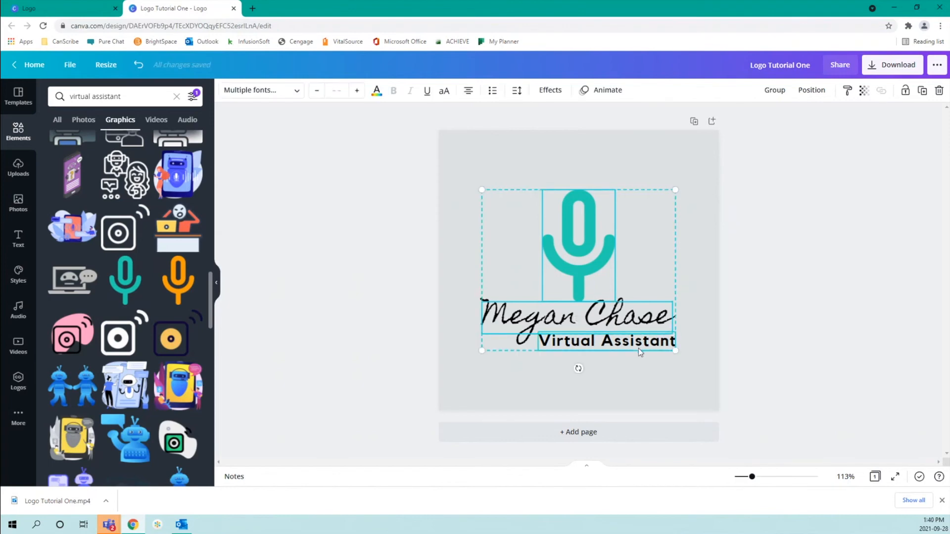
pyautogui.click(771, 92)
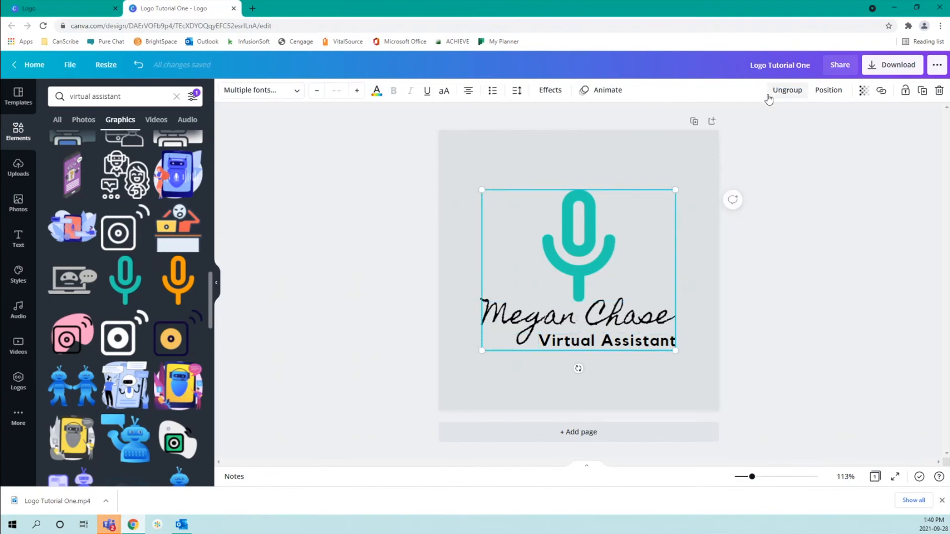
pyautogui.click(217, 283)
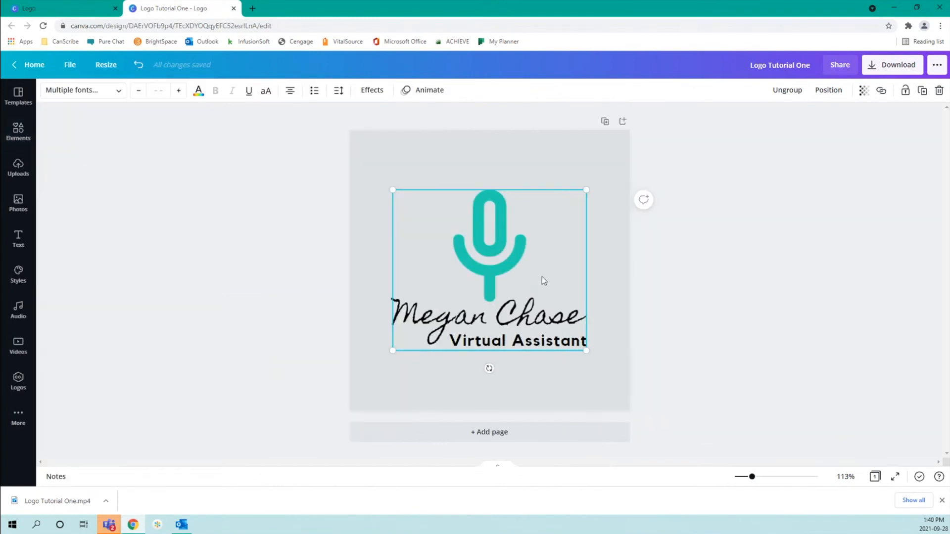
pyautogui.click(674, 264)
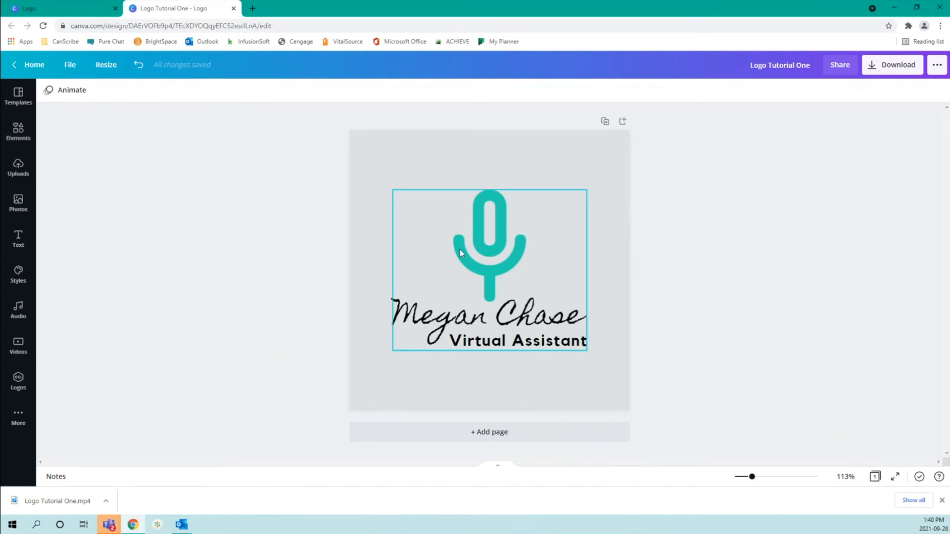
pyautogui.click(490, 231)
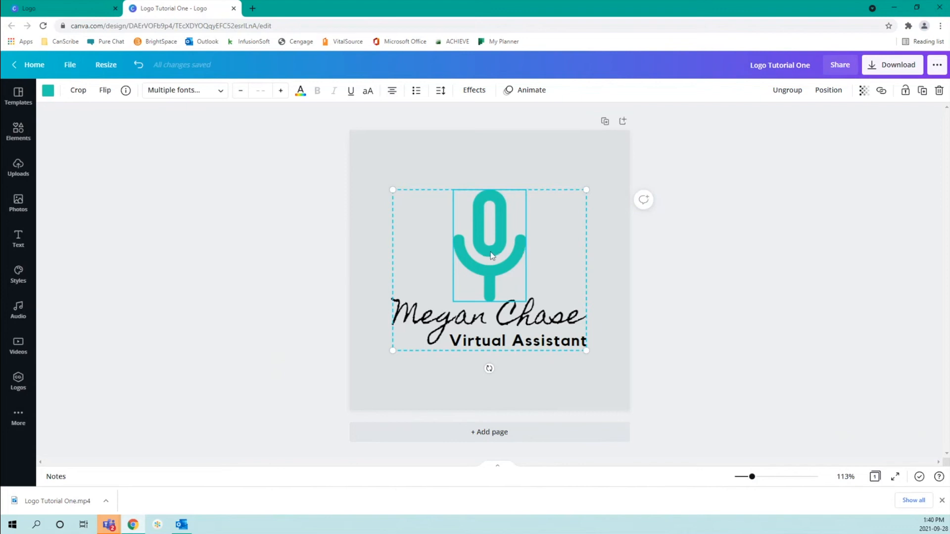
# Recolour the microphone with a new document colour, turquoise #24BDA2
pyautogui.click(48, 90)
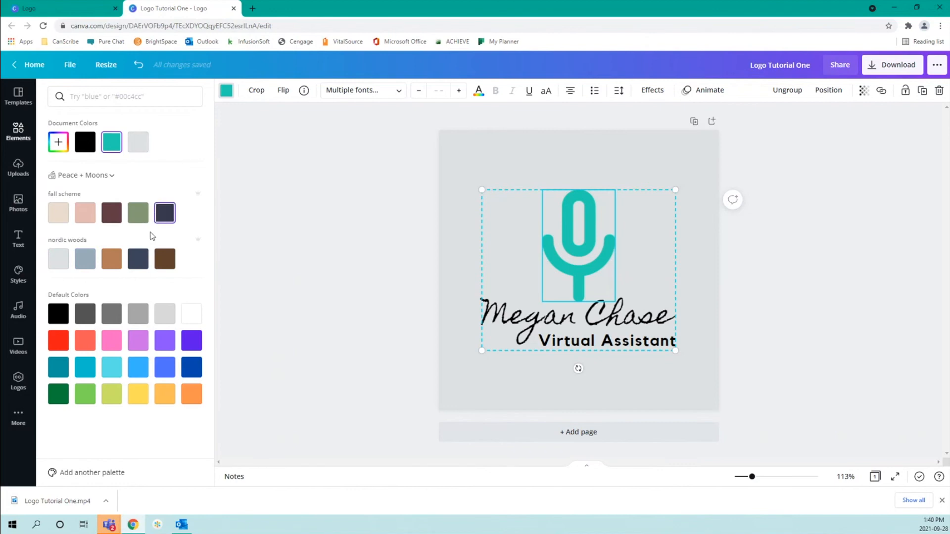
pyautogui.click(63, 140)
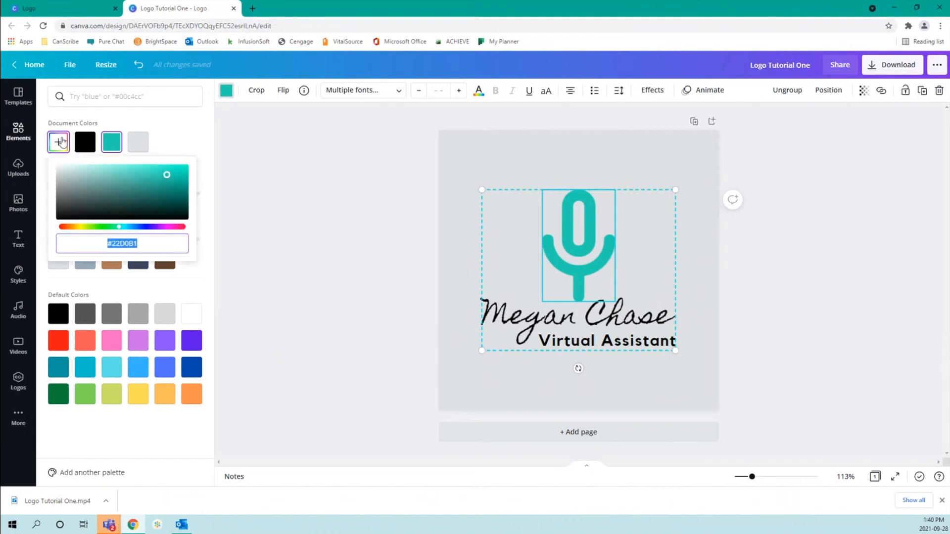
pyautogui.moveTo(167, 176); pyautogui.dragTo(138, 187)
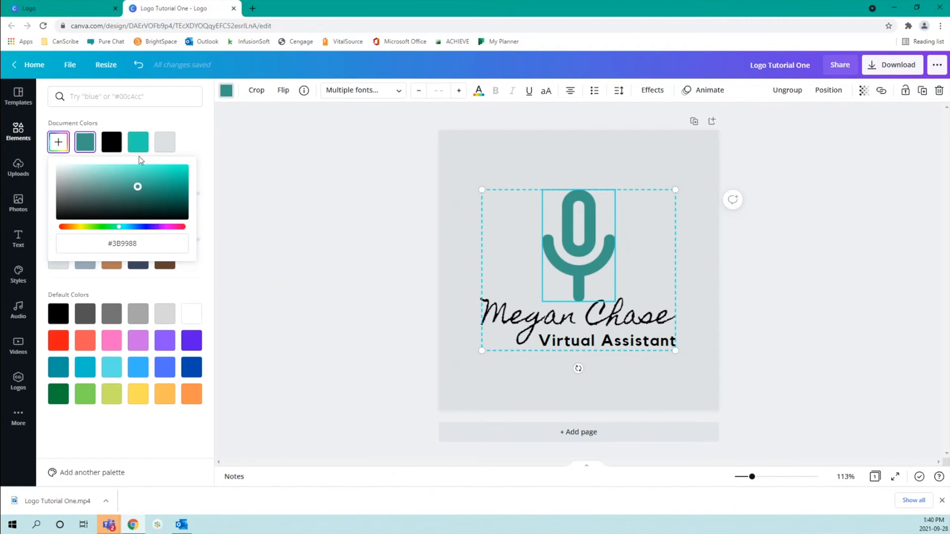
pyautogui.moveTo(138, 187); pyautogui.dragTo(163, 178)
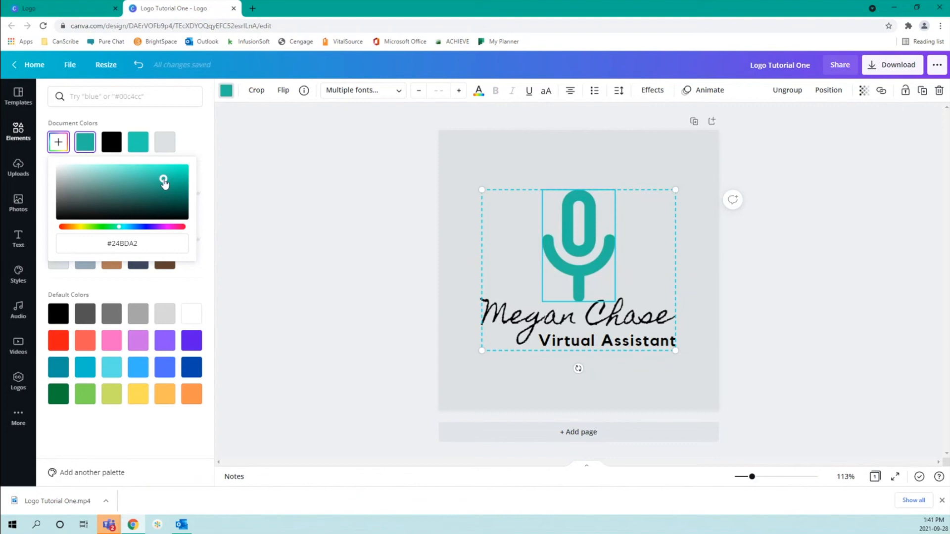
pyautogui.click(203, 273)
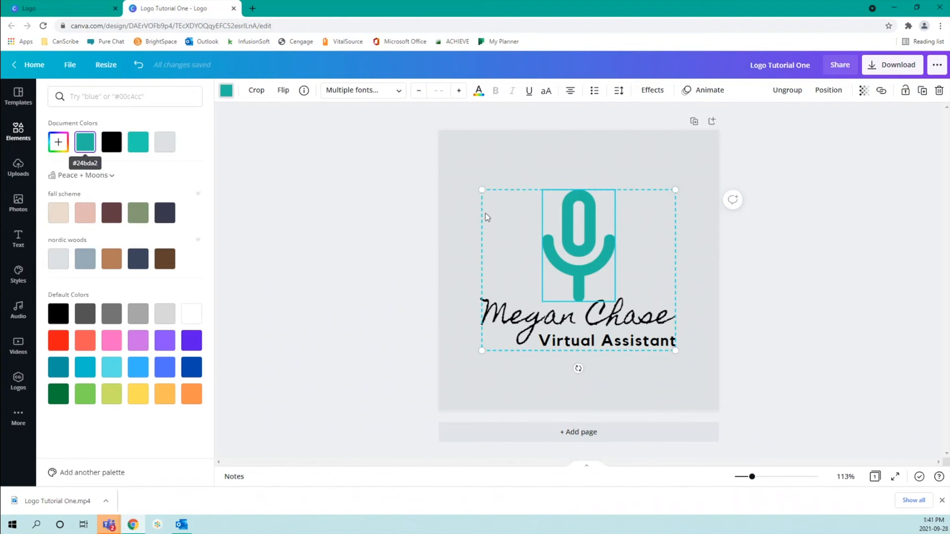
pyautogui.click(688, 150)
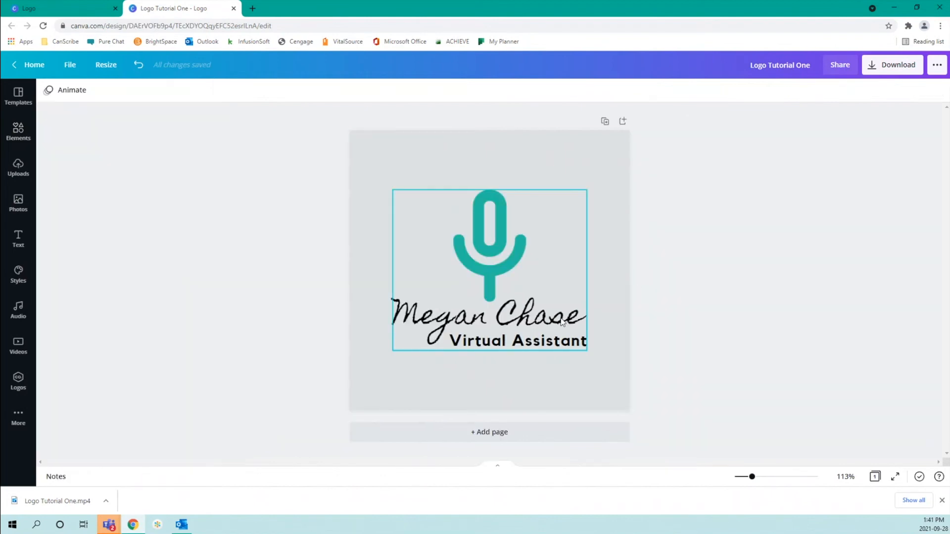
pyautogui.click(465, 326)
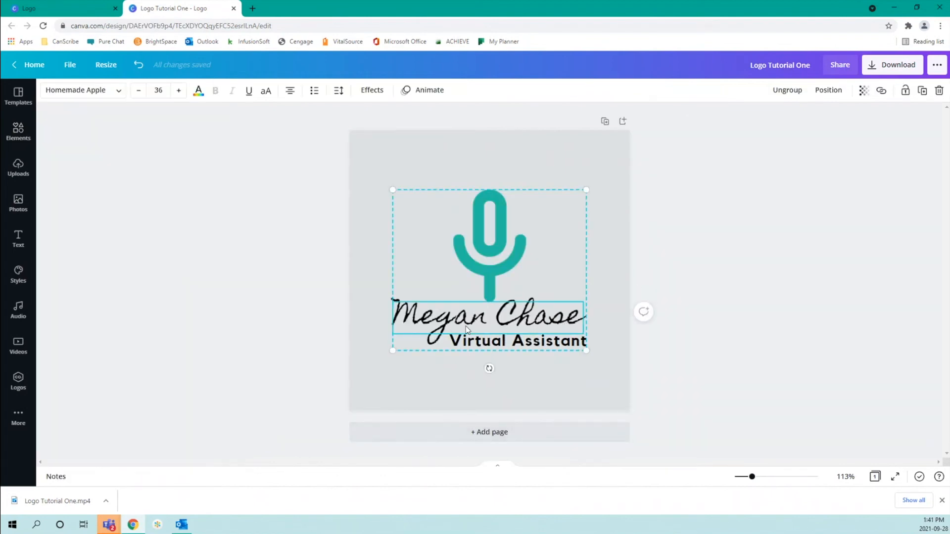
pyautogui.click(198, 91)
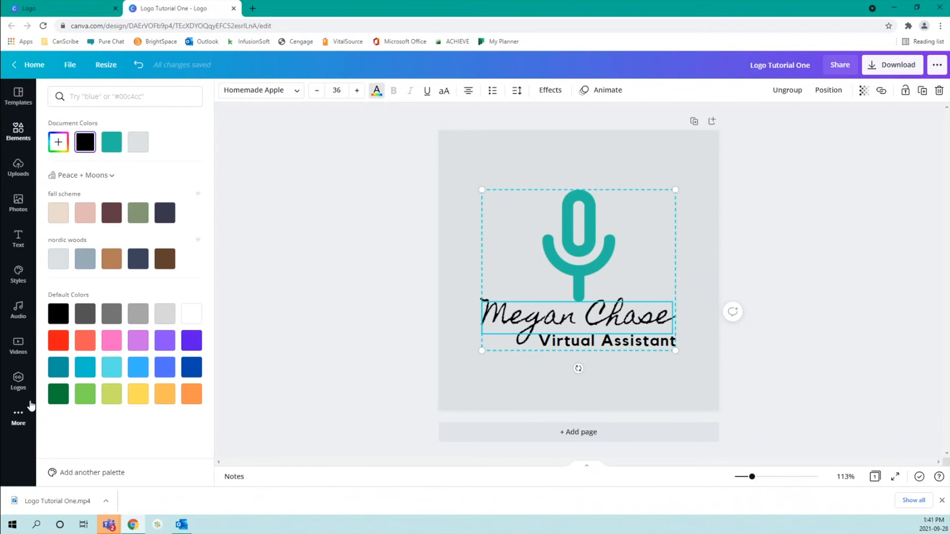
pyautogui.click(113, 141)
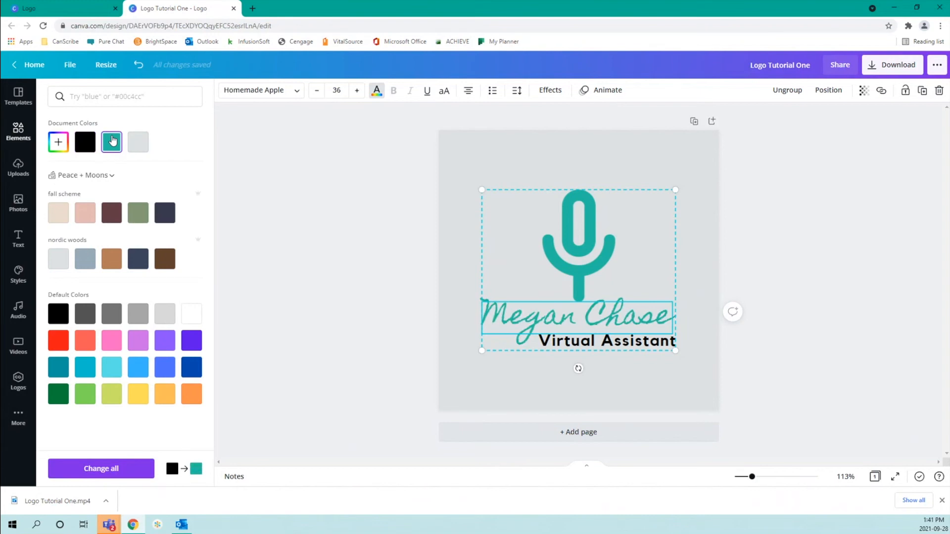
pyautogui.click(88, 322)
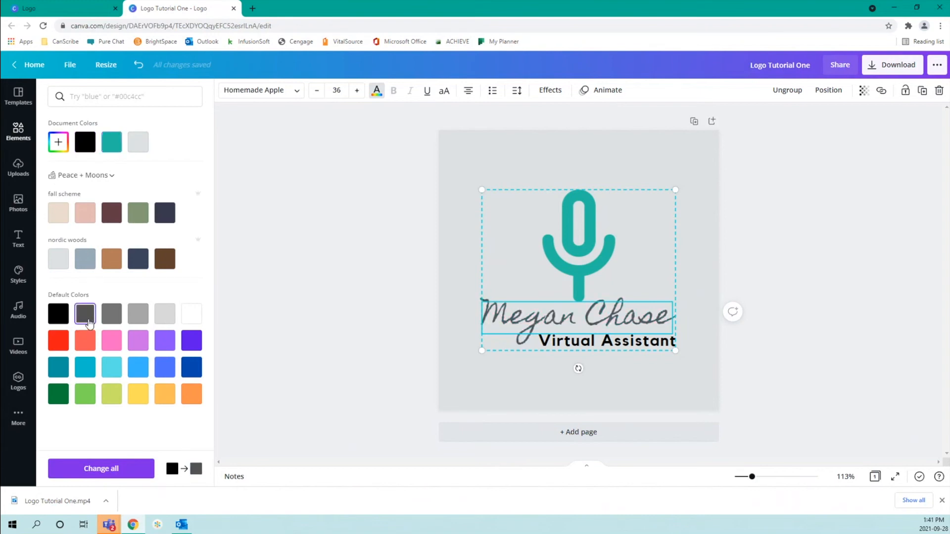
pyautogui.click(62, 372)
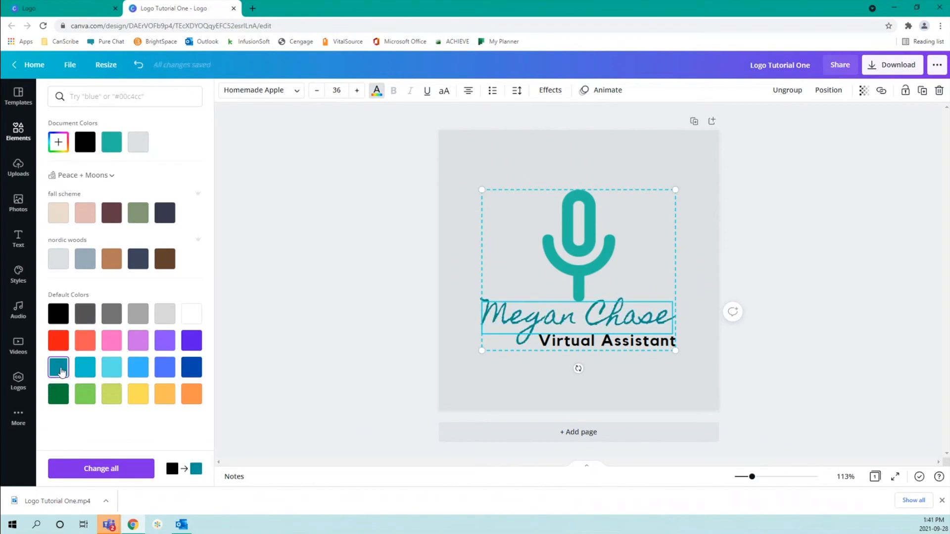
pyautogui.click(82, 368)
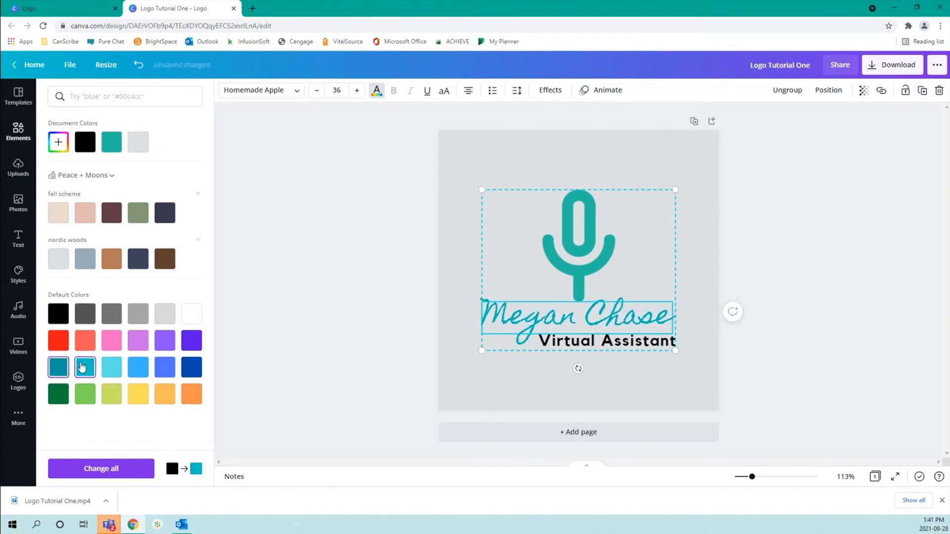
pyautogui.click(141, 399)
pyautogui.click(166, 399)
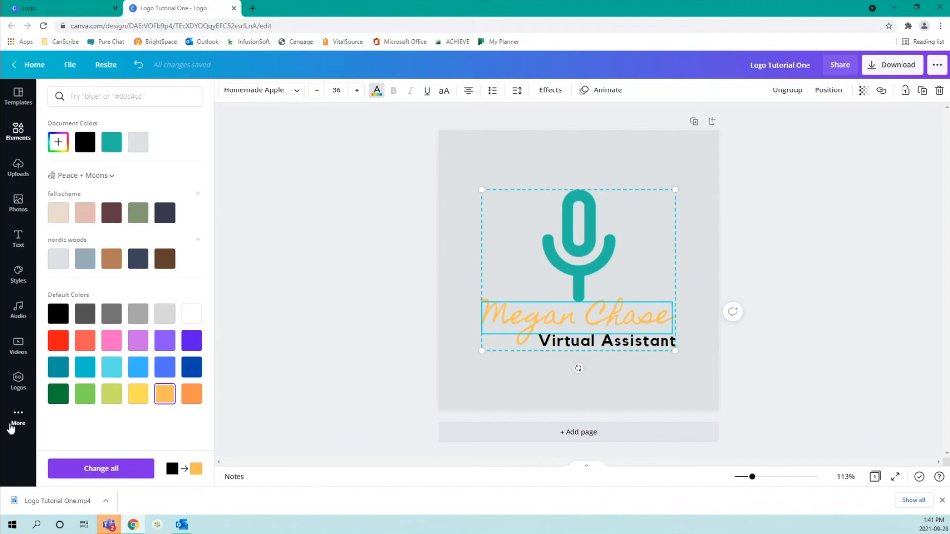
# Apply the nordic woods palette from Styles and shuffle through its colour variations
pyautogui.click(28, 280)
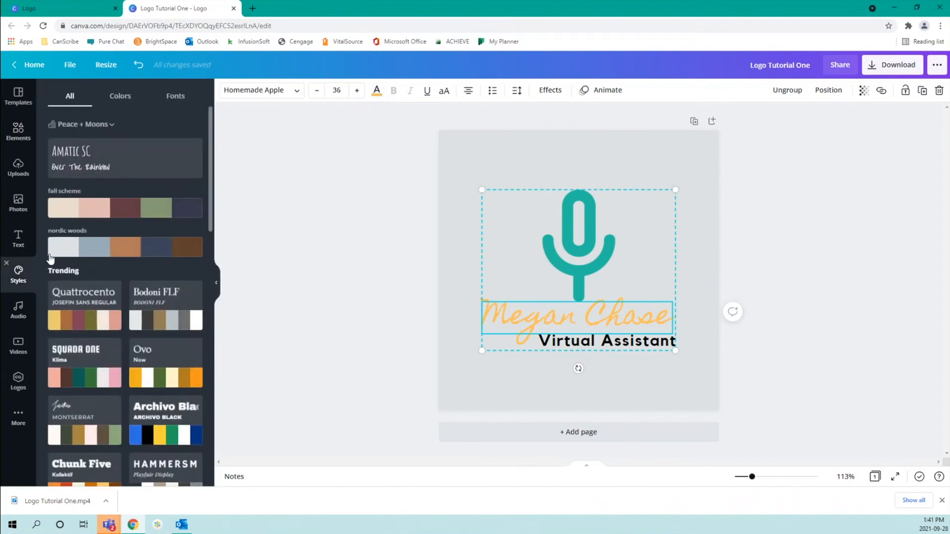
pyautogui.click(79, 253)
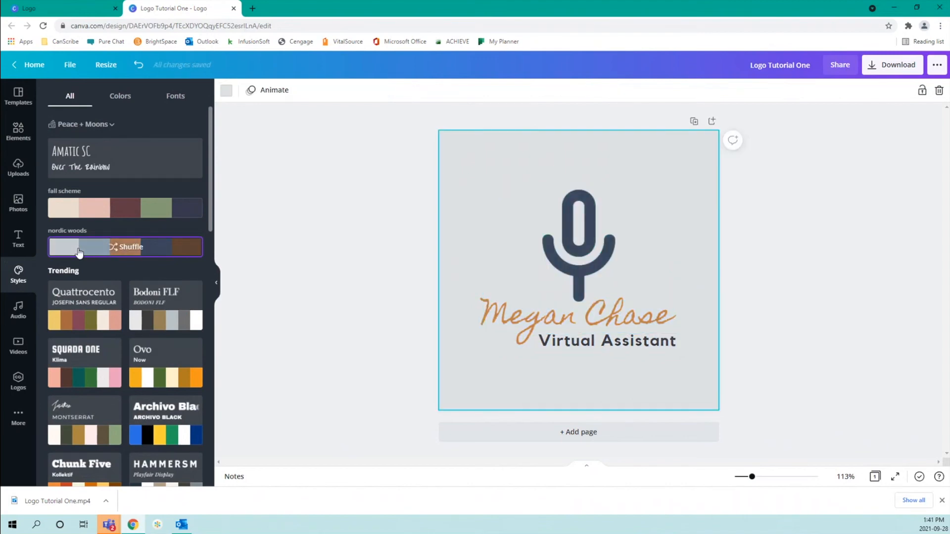
pyautogui.click(78, 252)
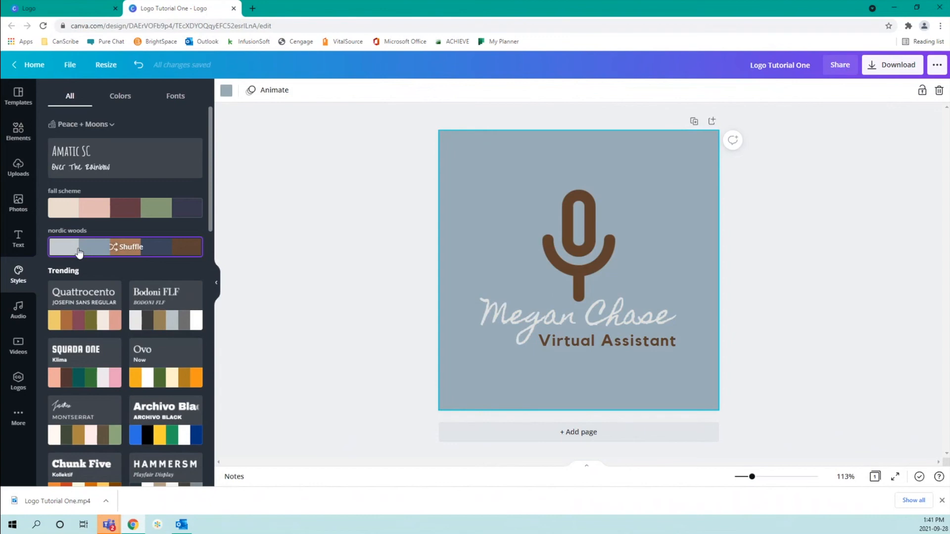
pyautogui.click(79, 252)
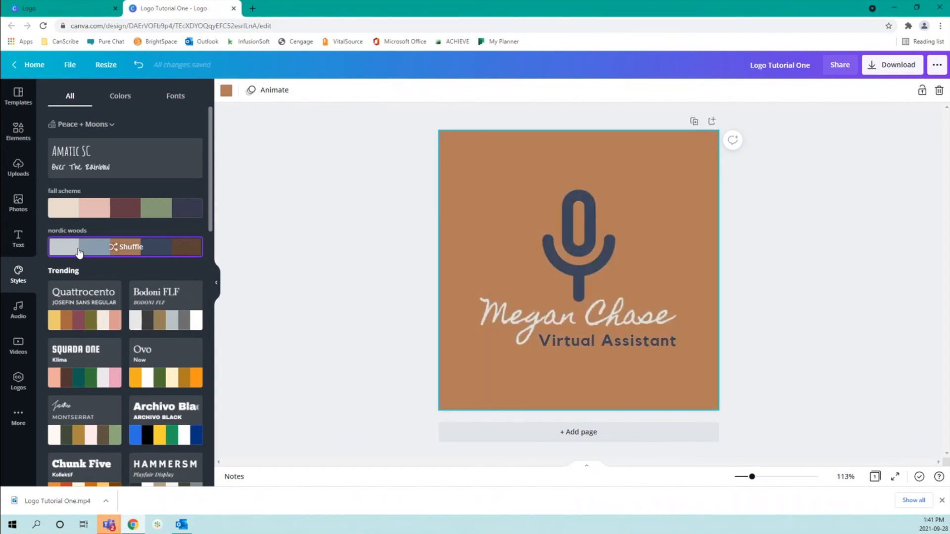
pyautogui.click(79, 253)
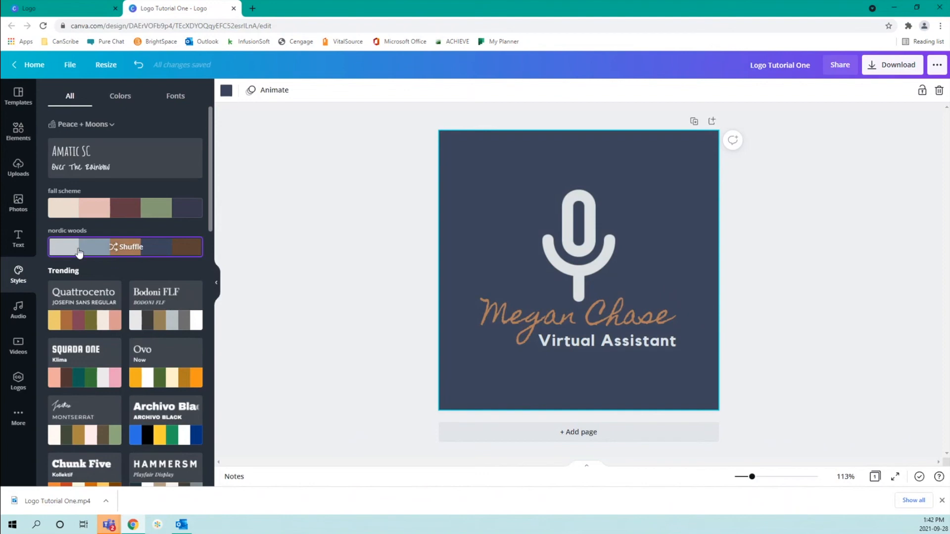
pyautogui.click(79, 253)
pyautogui.click(79, 252)
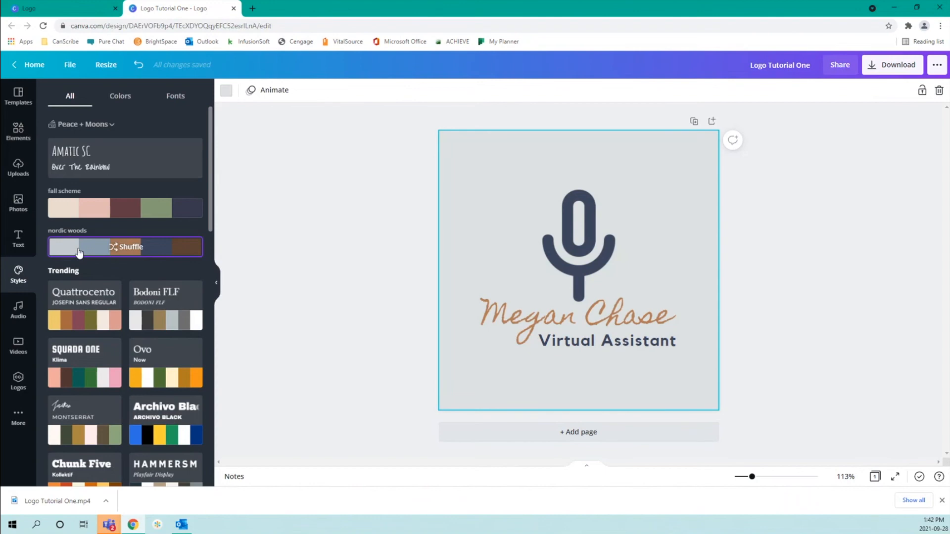
pyautogui.click(79, 253)
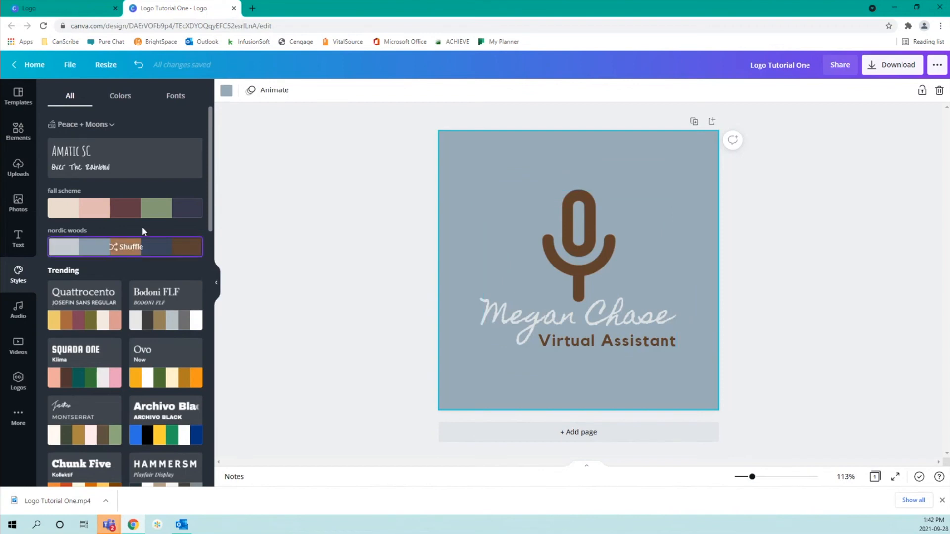
# Reshuffle nordic woods to a light grey background with navy microphone and tagline, copper name
pyautogui.click(129, 253)
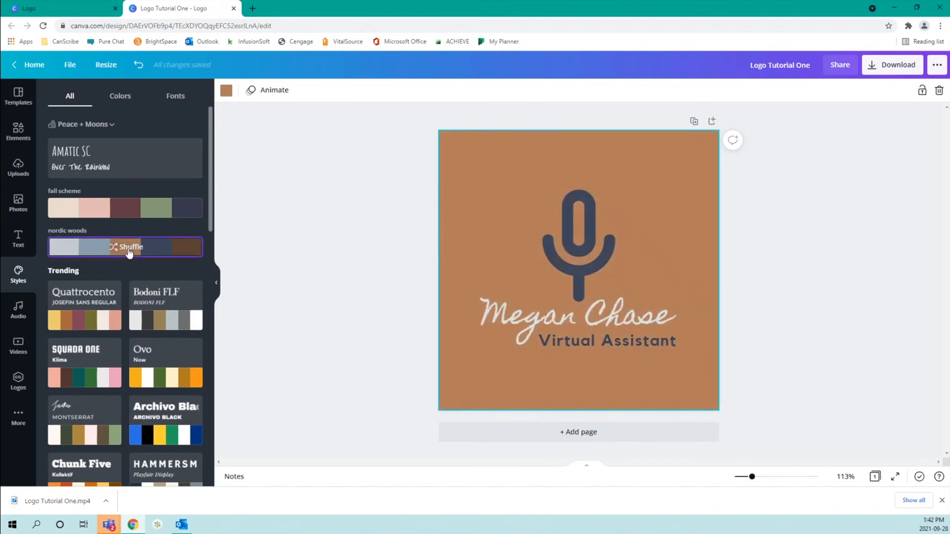
pyautogui.click(129, 253)
pyautogui.click(130, 253)
pyautogui.click(130, 253)
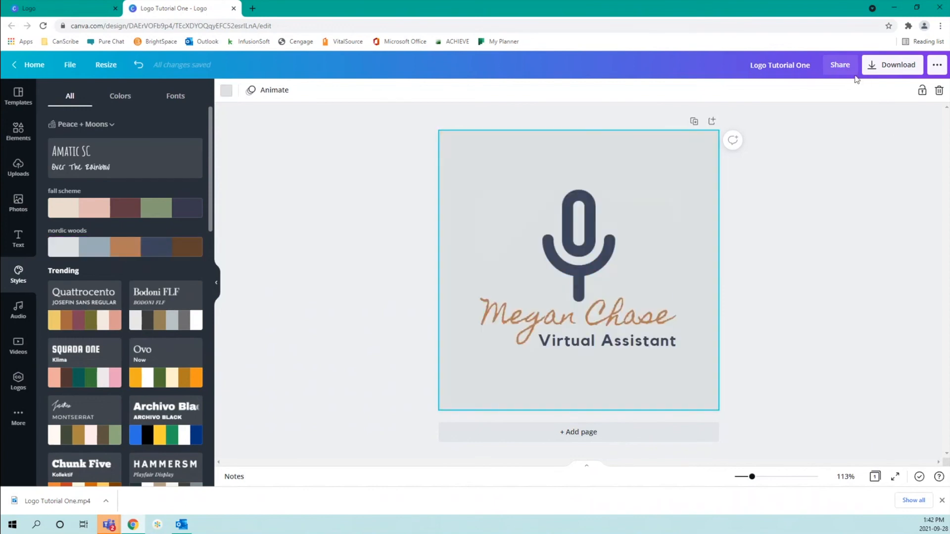
pyautogui.click(898, 67)
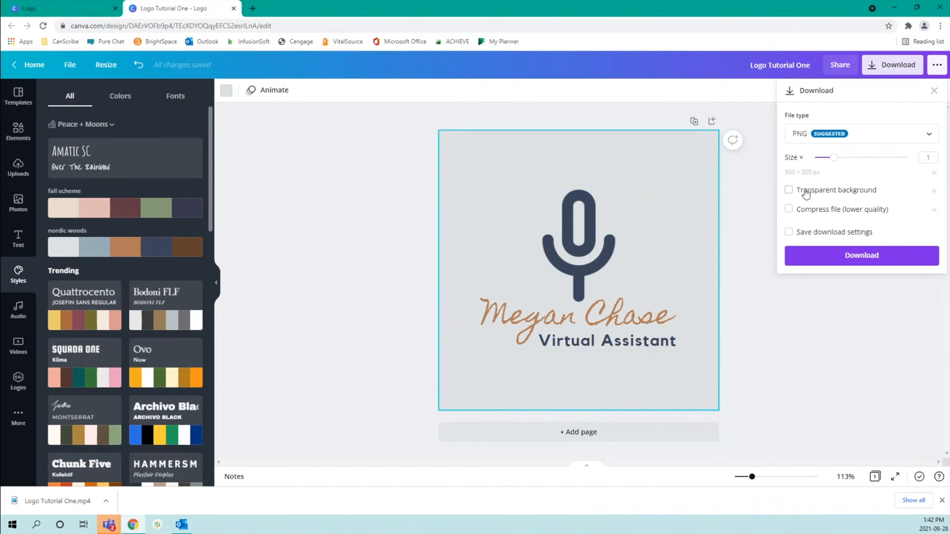
# Download the logo as a PNG, then again with a transparent background
pyautogui.click(848, 258)
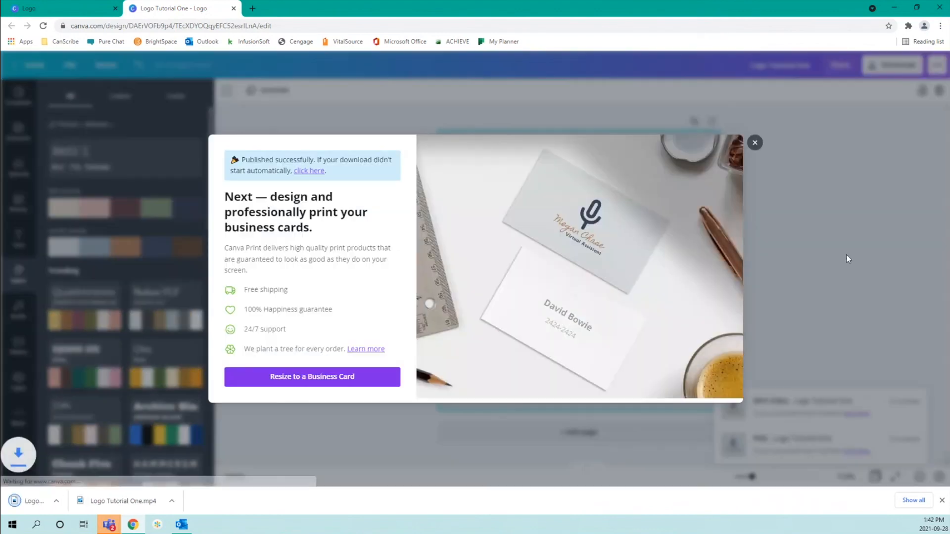
pyautogui.click(756, 144)
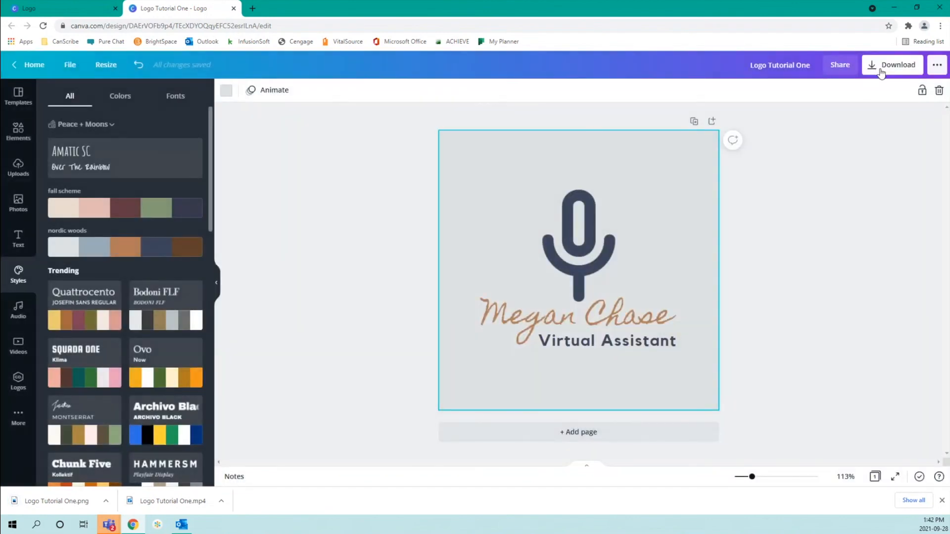
pyautogui.click(882, 73)
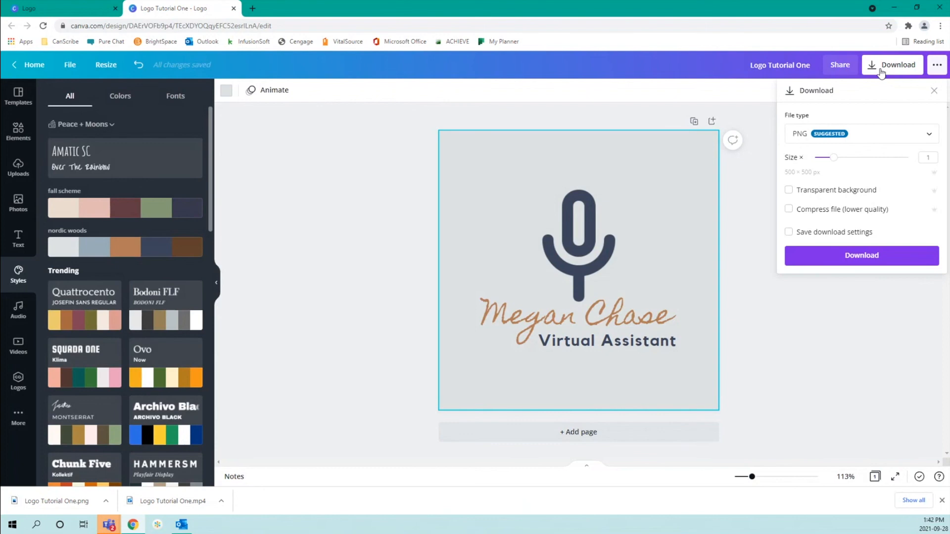
pyautogui.click(815, 196)
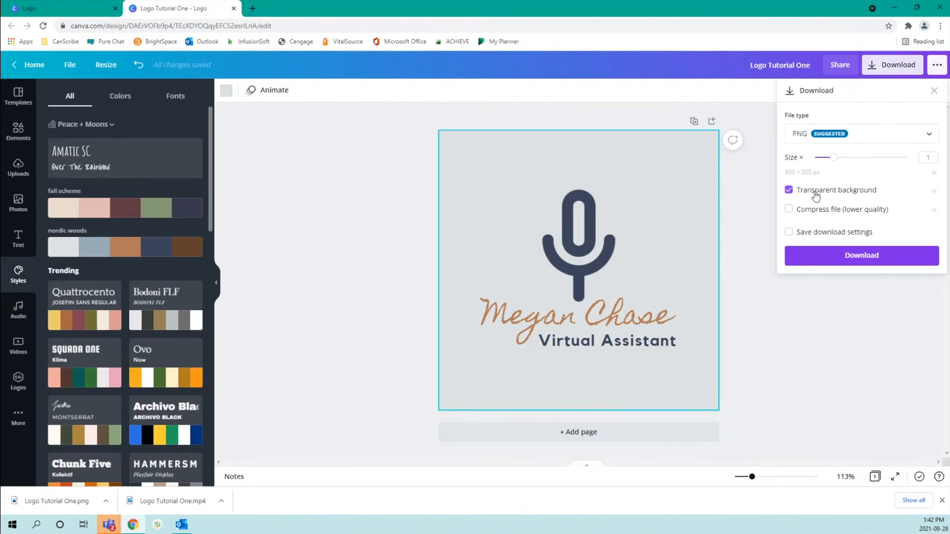
pyautogui.click(816, 263)
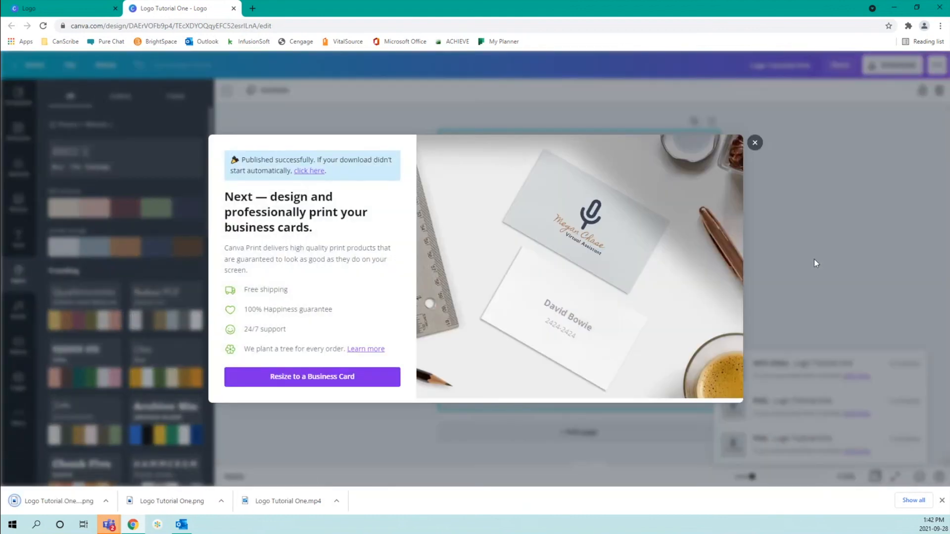
# Open the downloaded logo PNG in Photos to review it
pyautogui.click(757, 144)
pyautogui.click(106, 502)
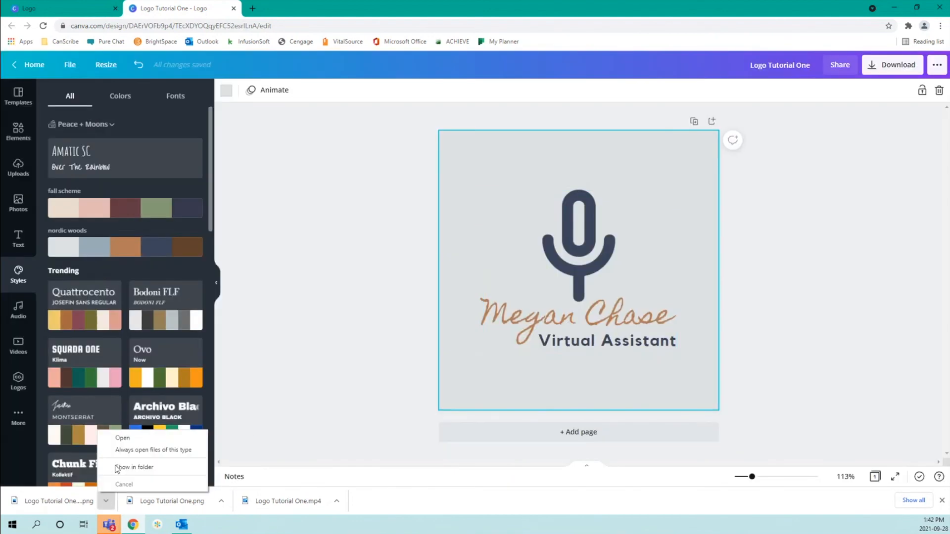
pyautogui.click(121, 439)
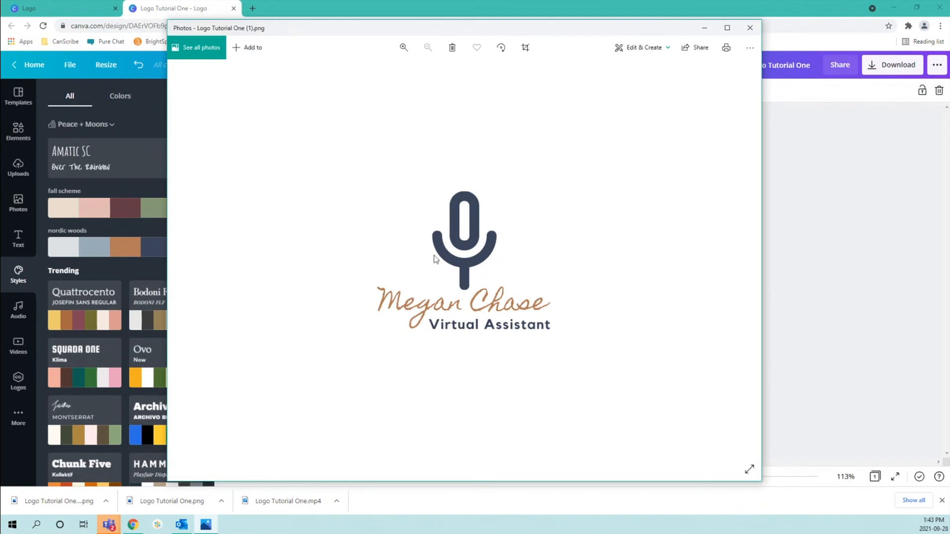
pyautogui.click(747, 31)
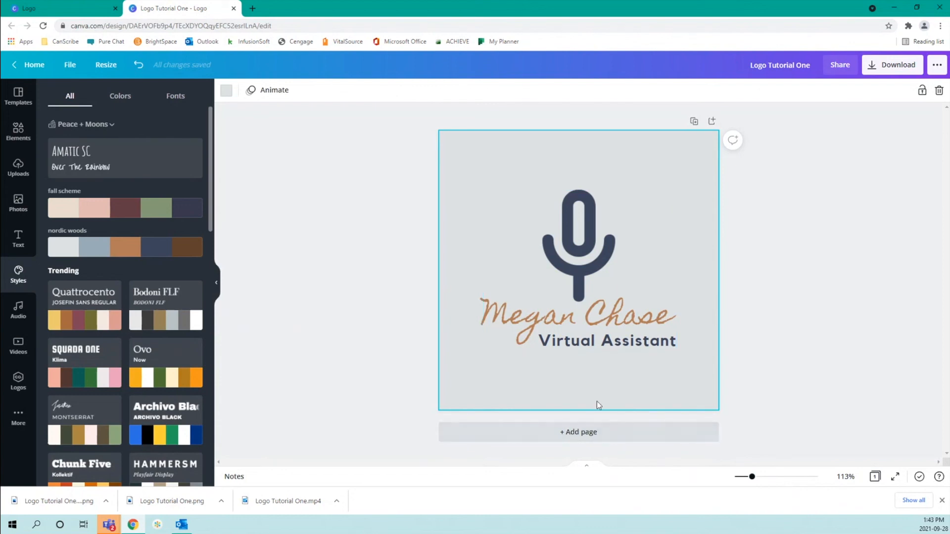
# Duplicate the logo page three times to make four pages
pyautogui.click(693, 124)
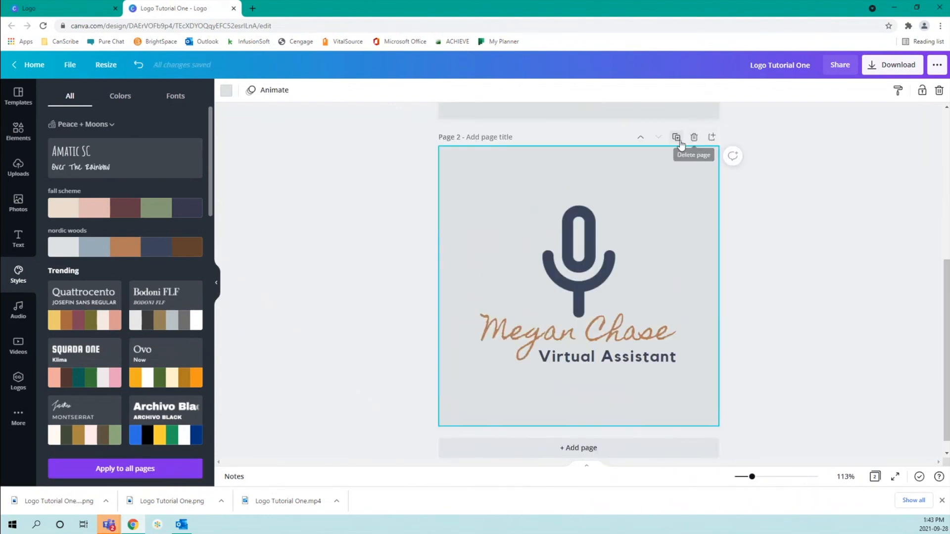
pyautogui.click(676, 139)
pyautogui.click(676, 151)
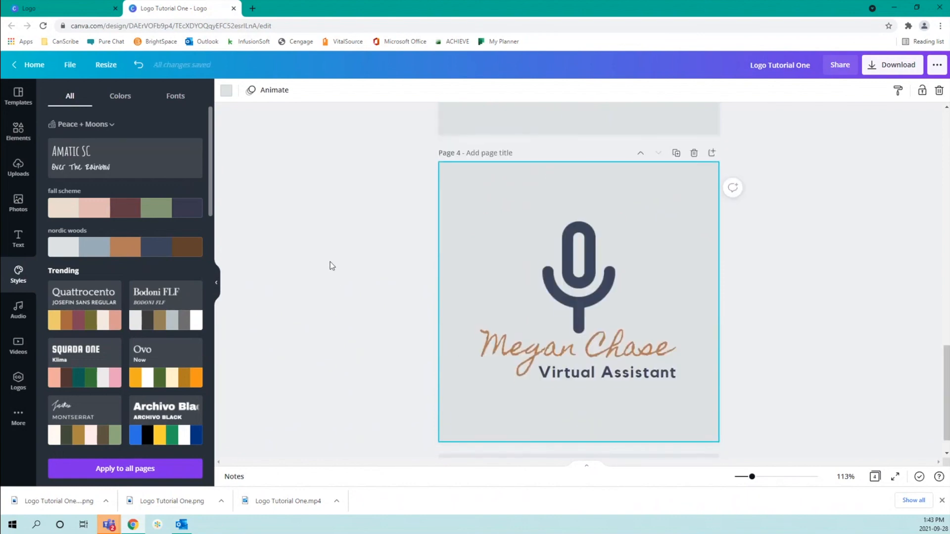
pyautogui.scroll(15, 330, 262)
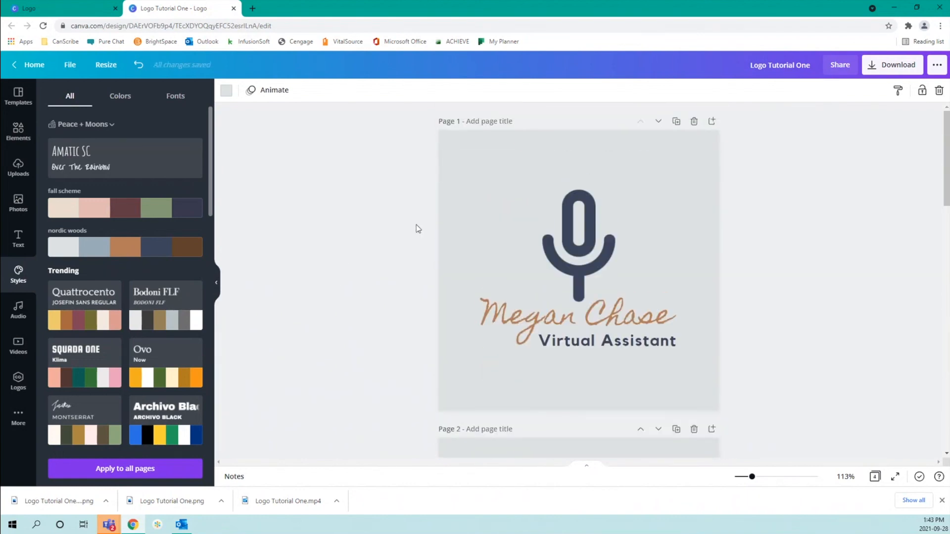
# Apply the nordic woods palette to page 2, giving a blue-grey background
pyautogui.click(487, 120)
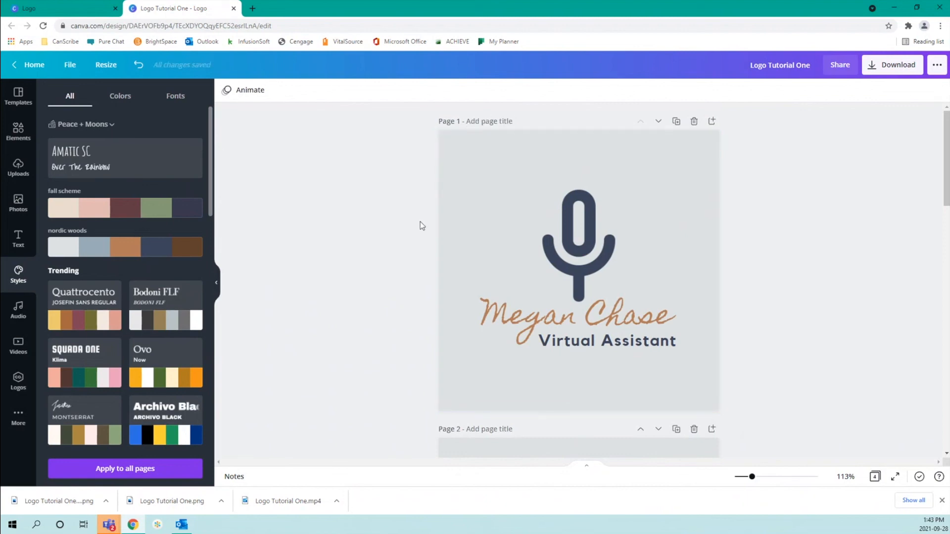
pyautogui.scroll(-4, 421, 291)
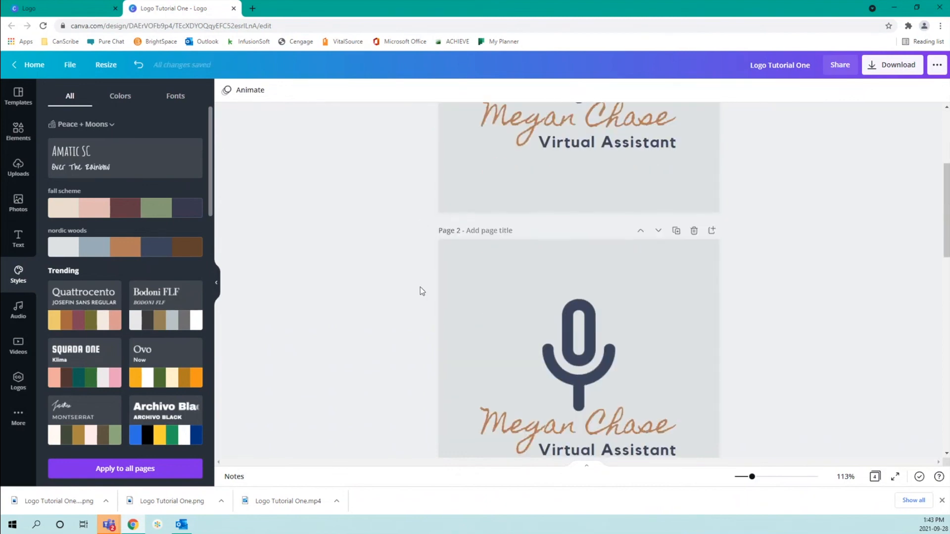
pyautogui.scroll(-2, 421, 291)
pyautogui.click(485, 177)
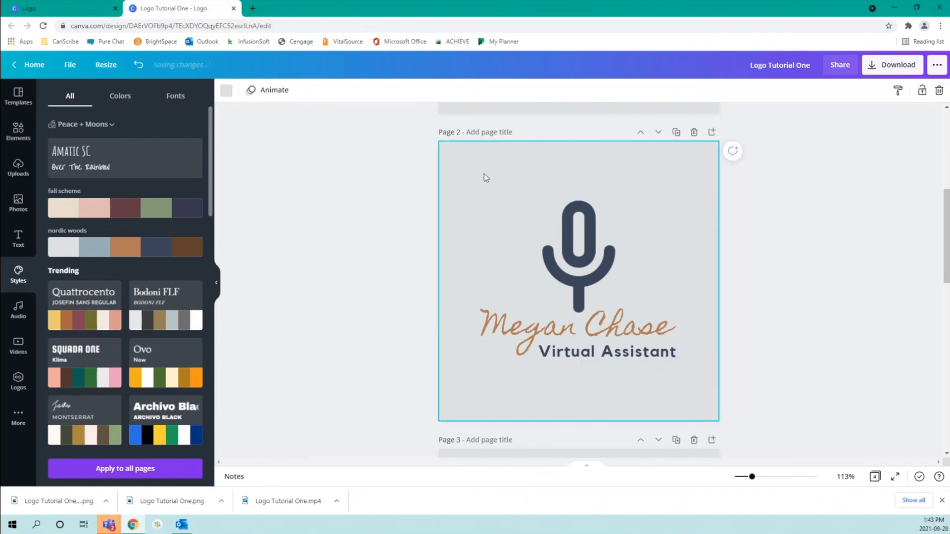
pyautogui.click(113, 249)
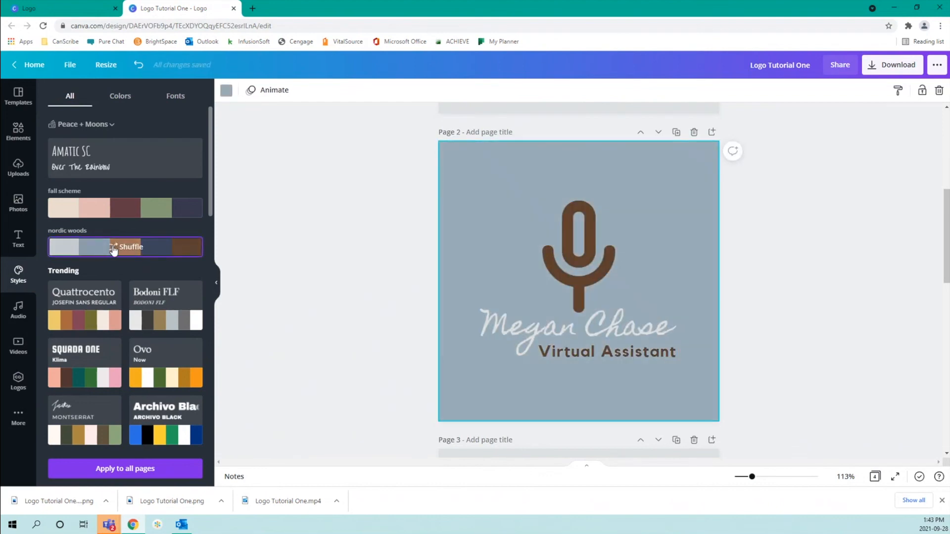
pyautogui.click(358, 233)
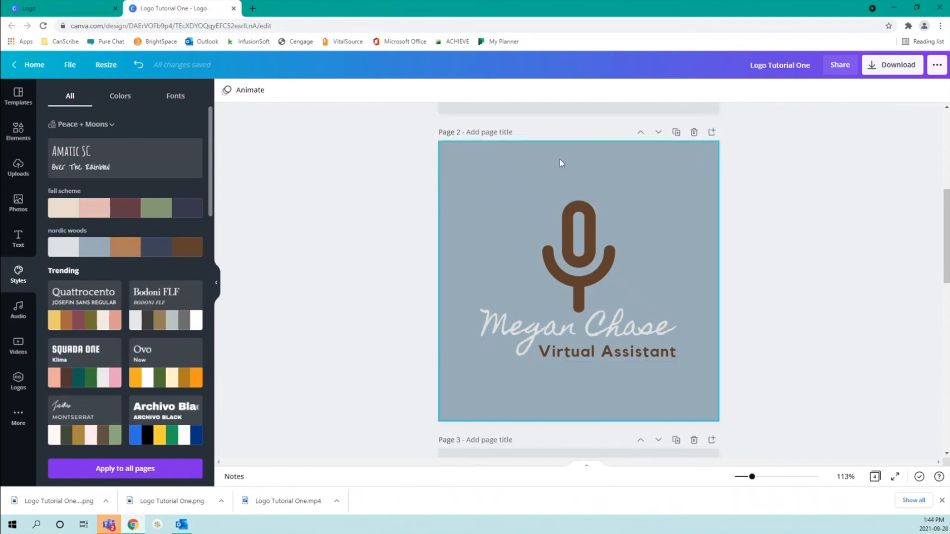
# Apply nordic woods to page 3 and shuffle until the background is navy
pyautogui.scroll(5, 790, 294)
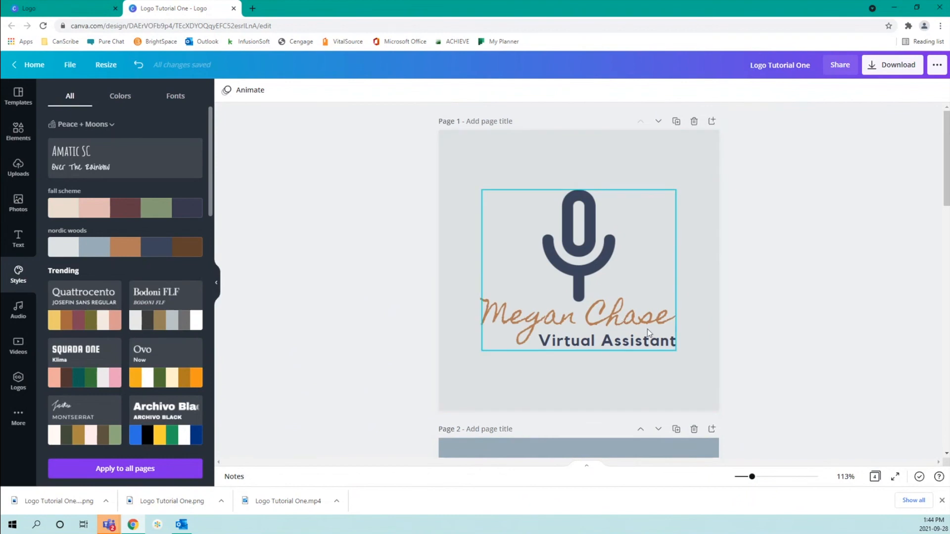
pyautogui.scroll(-5, 647, 328)
pyautogui.scroll(-5, 648, 329)
pyautogui.click(654, 256)
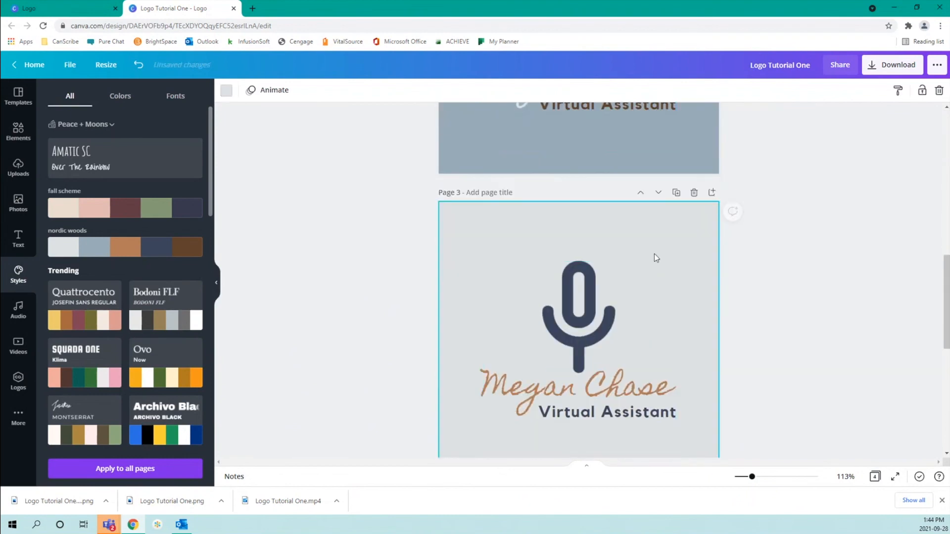
pyautogui.click(124, 256)
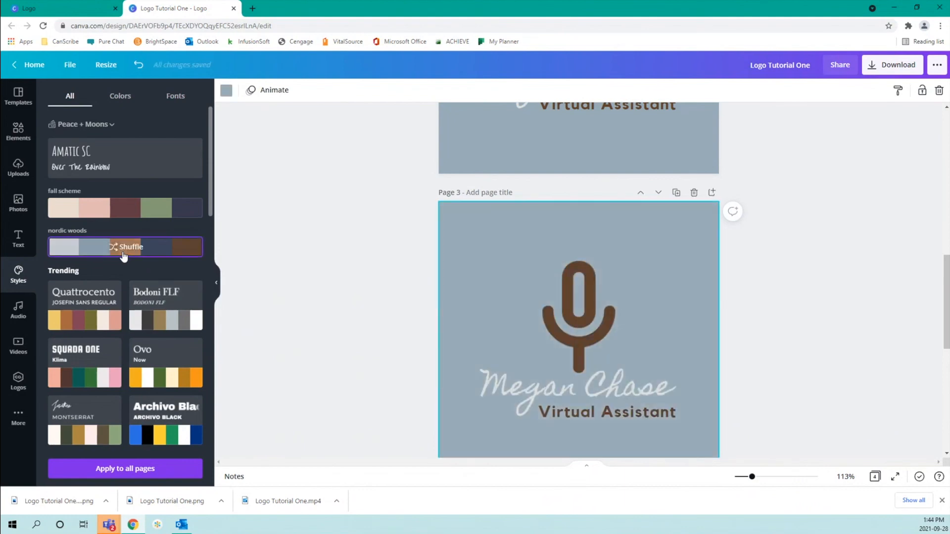
pyautogui.click(124, 256)
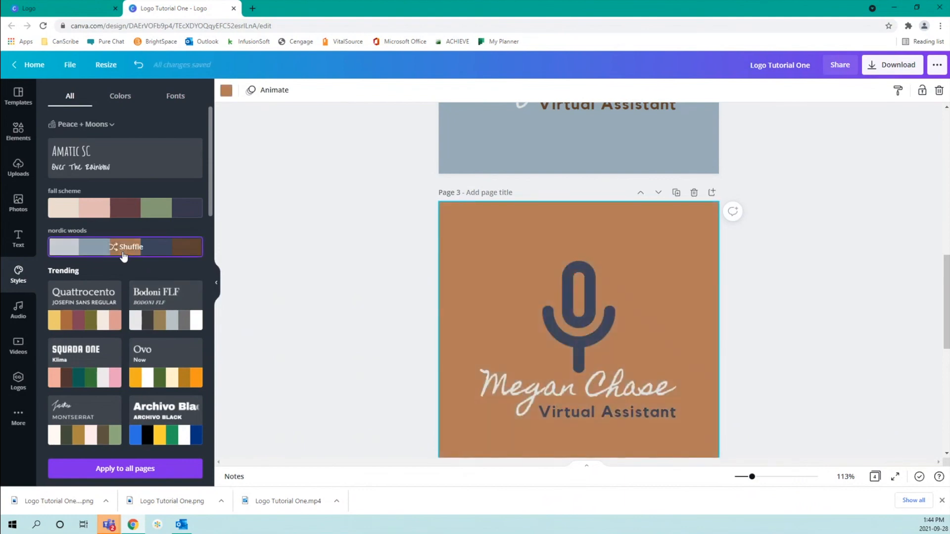
pyautogui.click(123, 256)
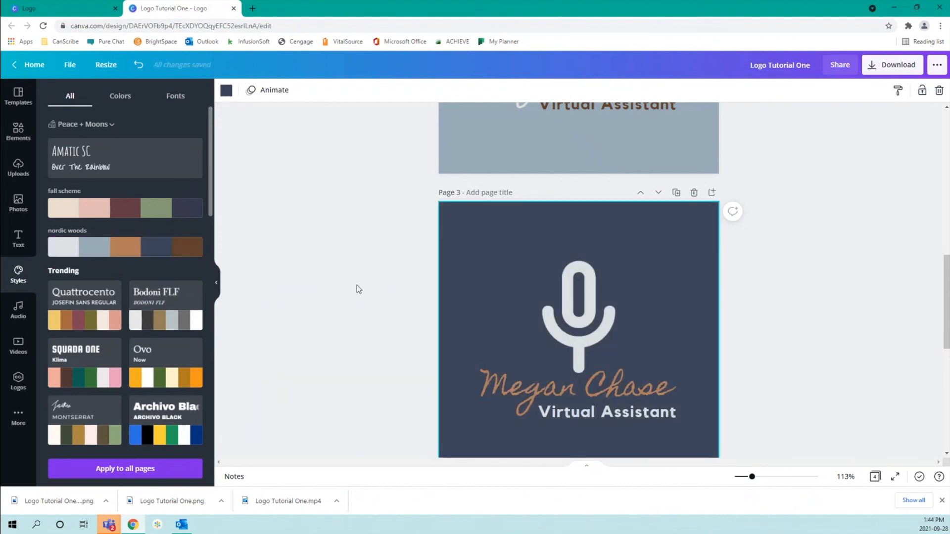
pyautogui.click(358, 286)
pyautogui.scroll(10, 357, 286)
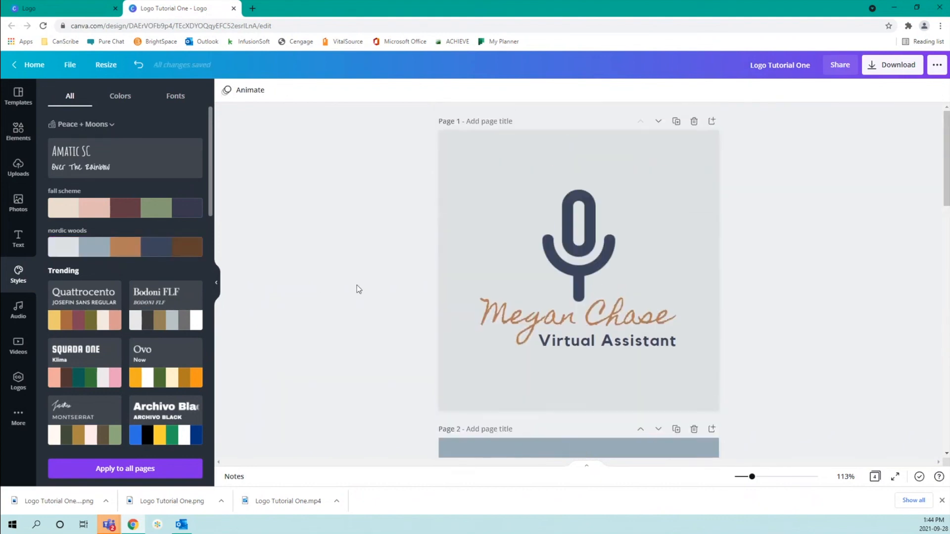
pyautogui.scroll(-10, 367, 281)
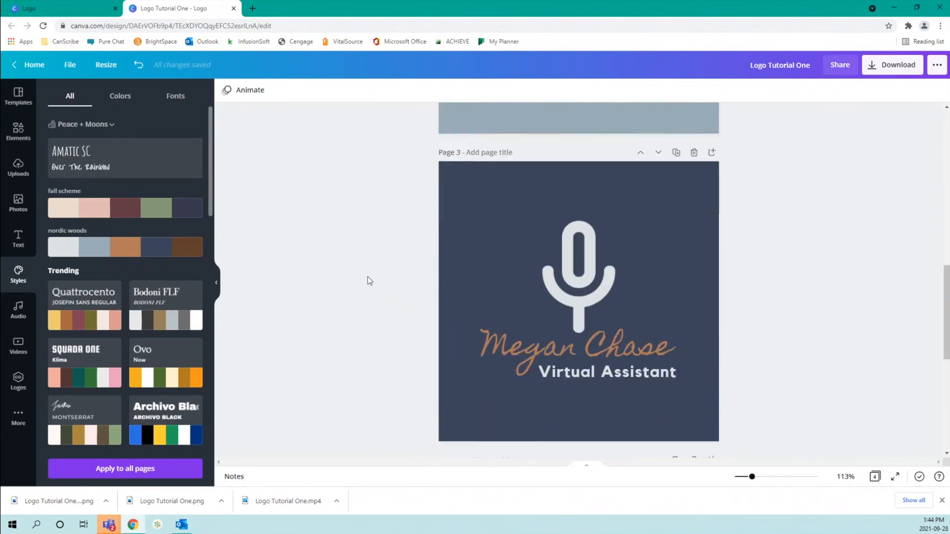
pyautogui.scroll(-5, 367, 280)
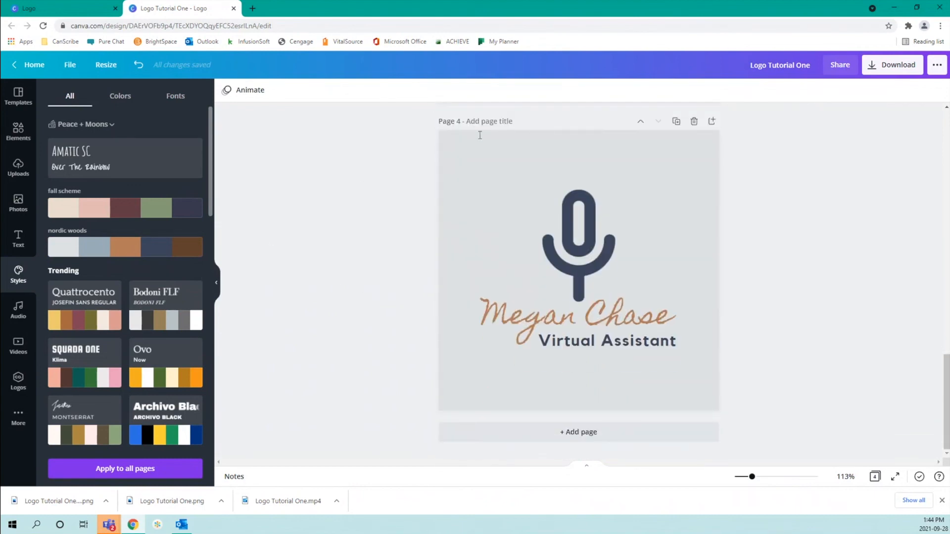
# Make the microphone on page 4 black
pyautogui.click(530, 151)
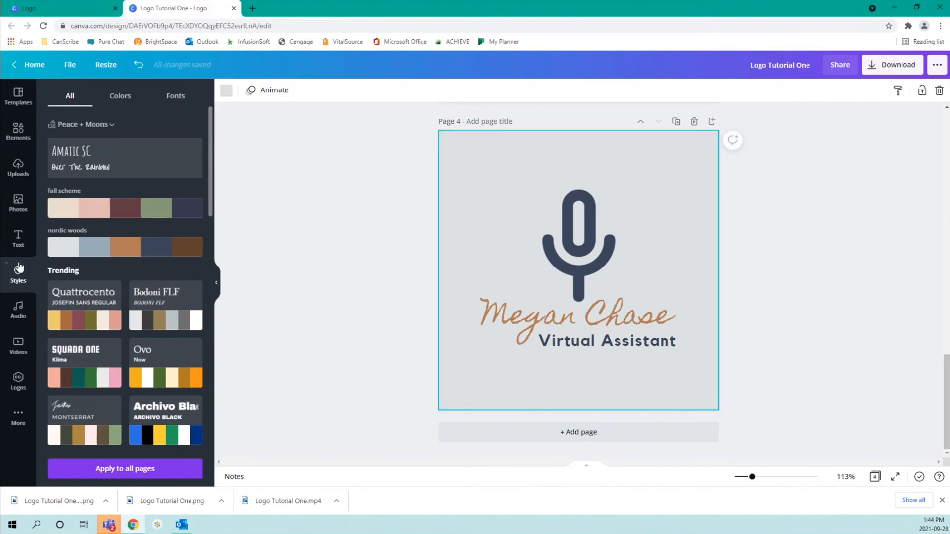
pyautogui.click(227, 94)
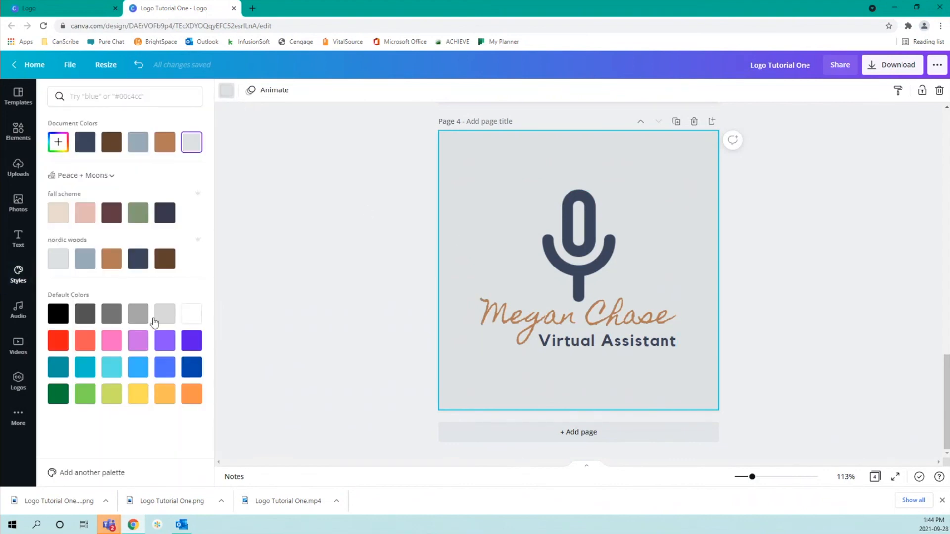
pyautogui.click(573, 250)
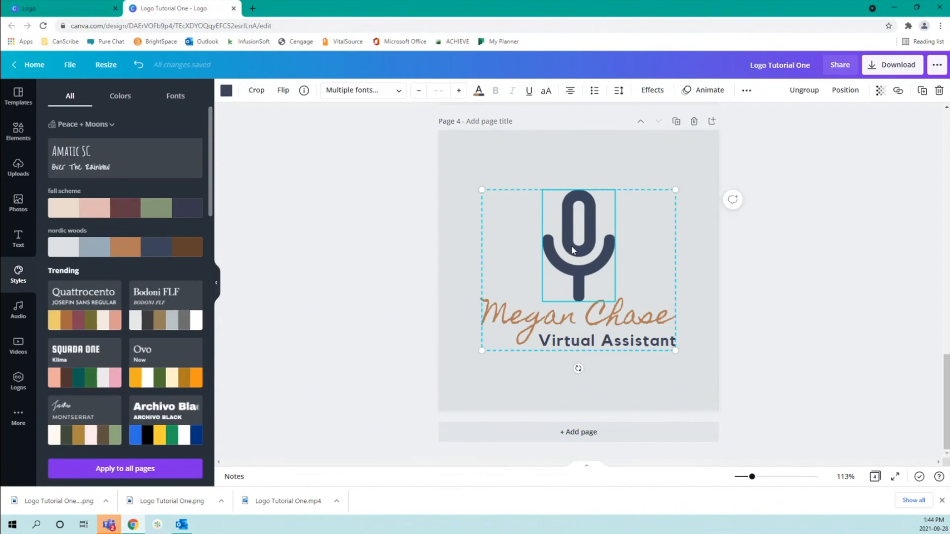
pyautogui.click(226, 91)
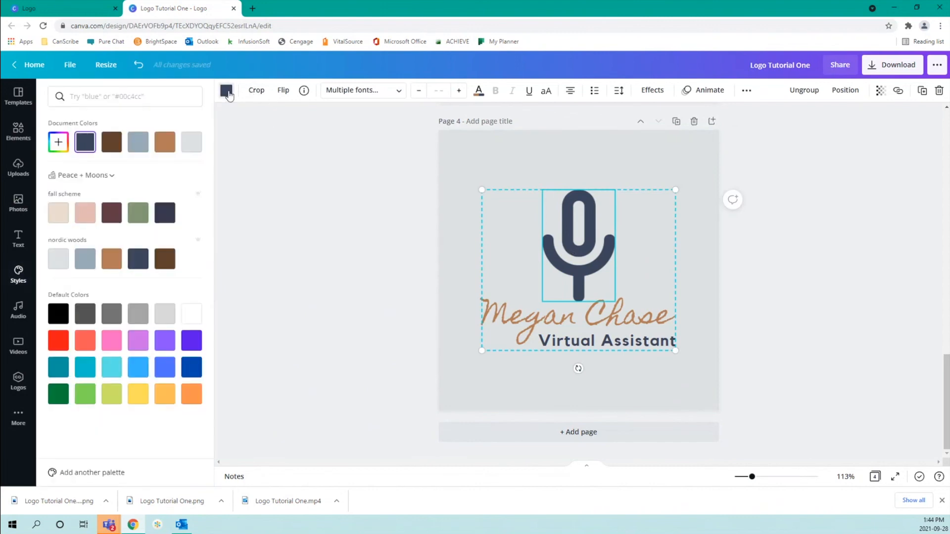
pyautogui.click(56, 313)
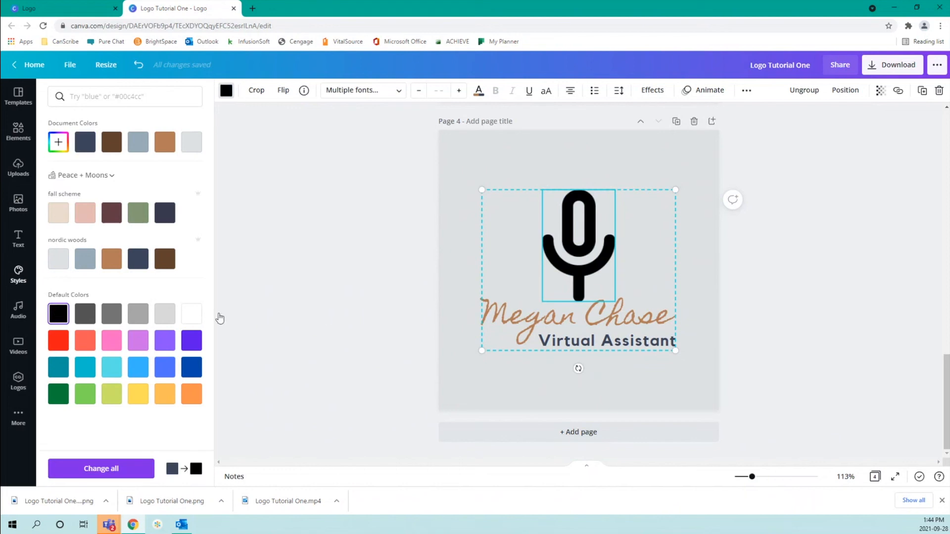
pyautogui.click(534, 322)
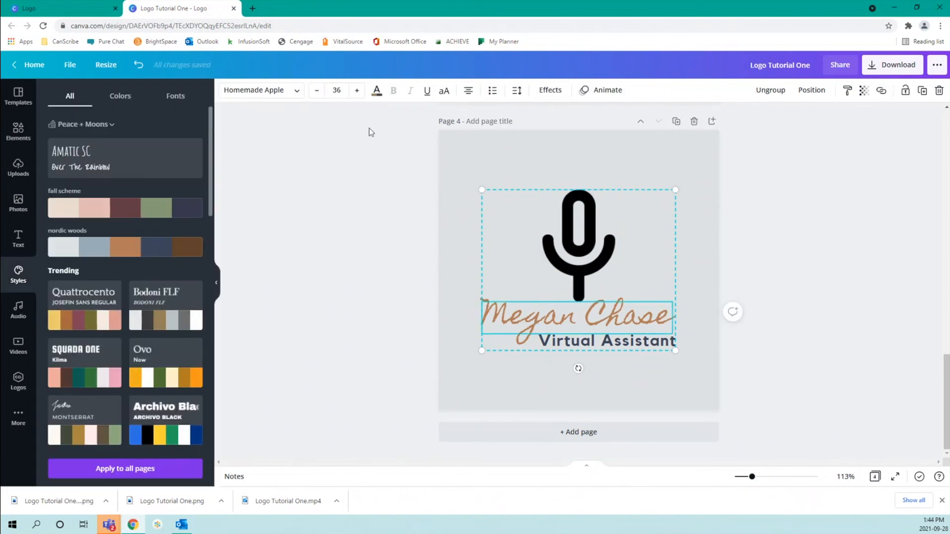
pyautogui.click(377, 91)
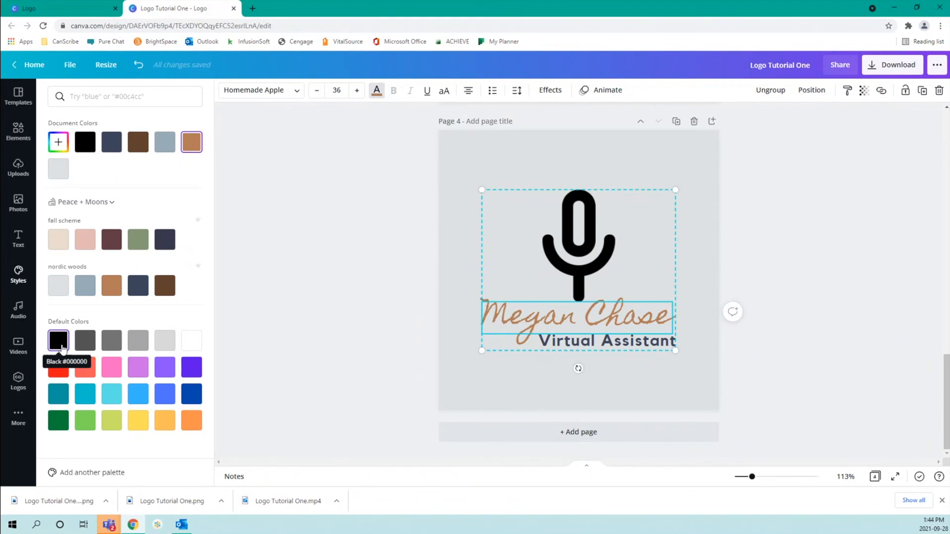
pyautogui.click(85, 144)
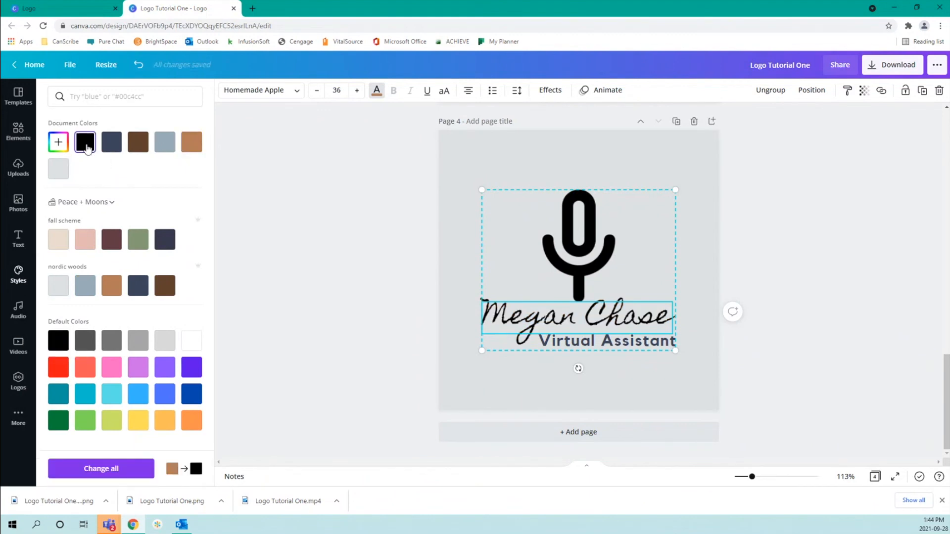
pyautogui.click(568, 343)
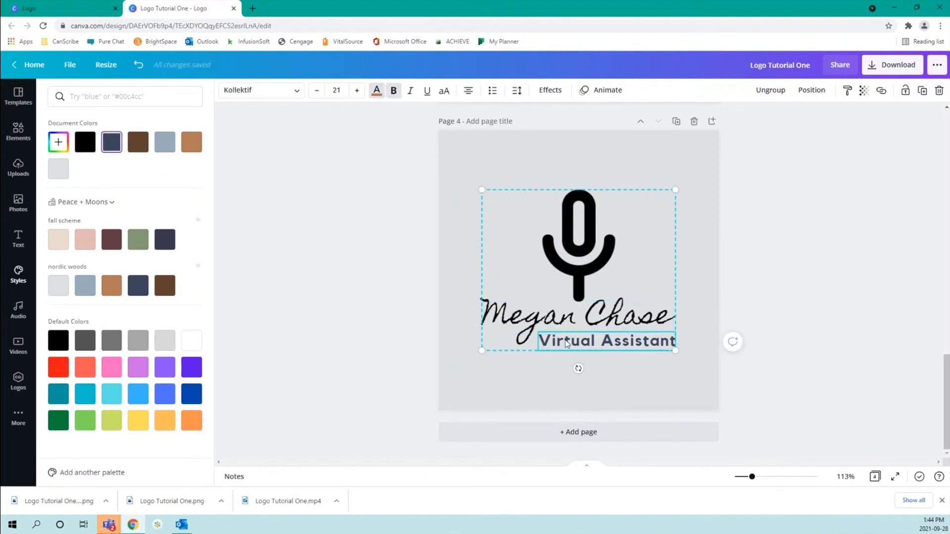
pyautogui.click(85, 142)
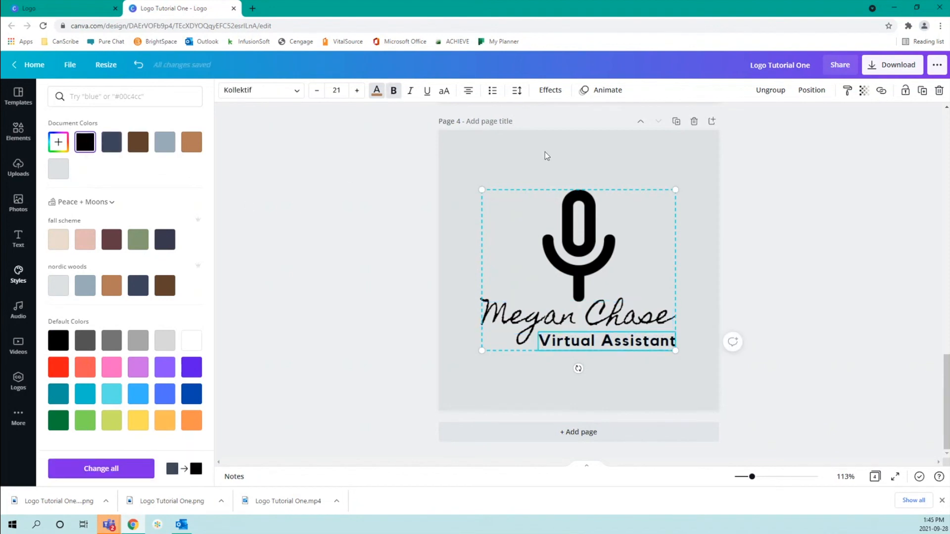
pyautogui.press('Escape')
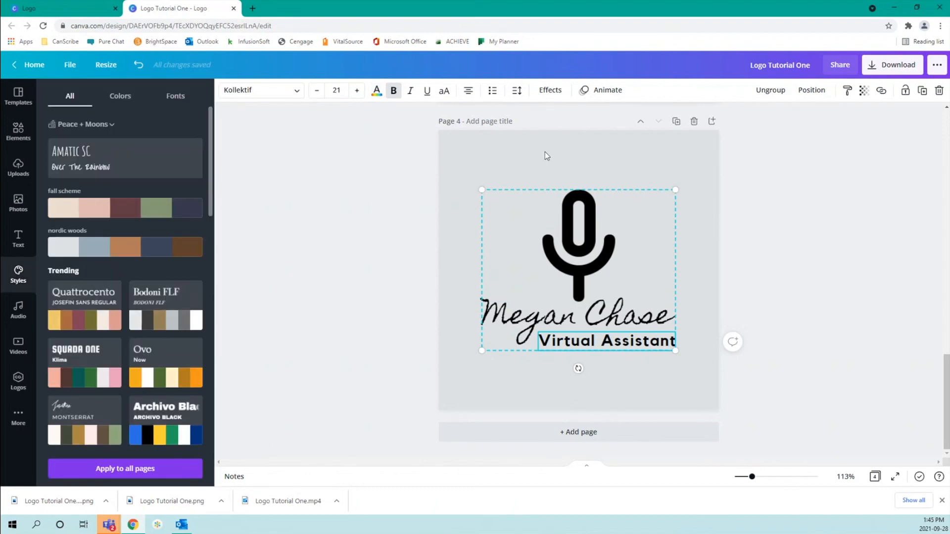
# Set page 4's background colour to white
pyautogui.click(454, 150)
pyautogui.click(226, 90)
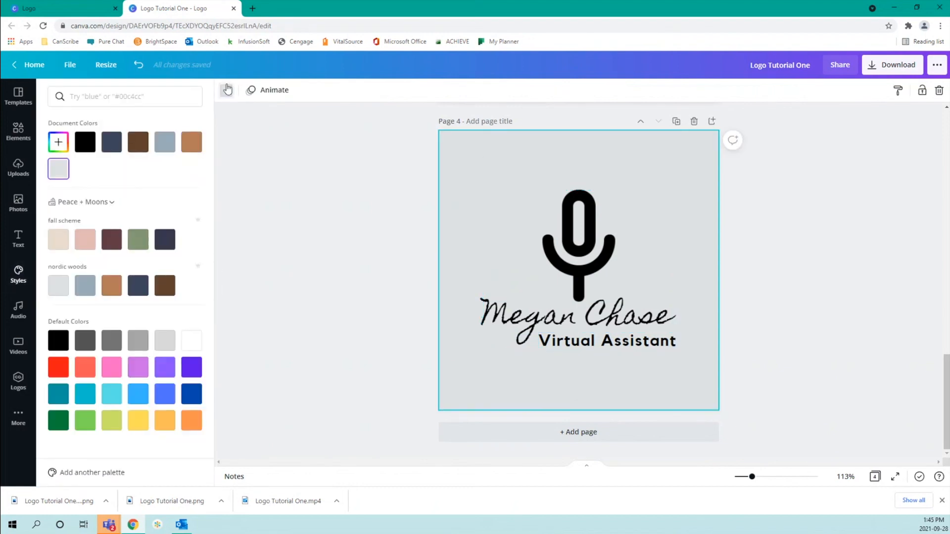
pyautogui.click(193, 342)
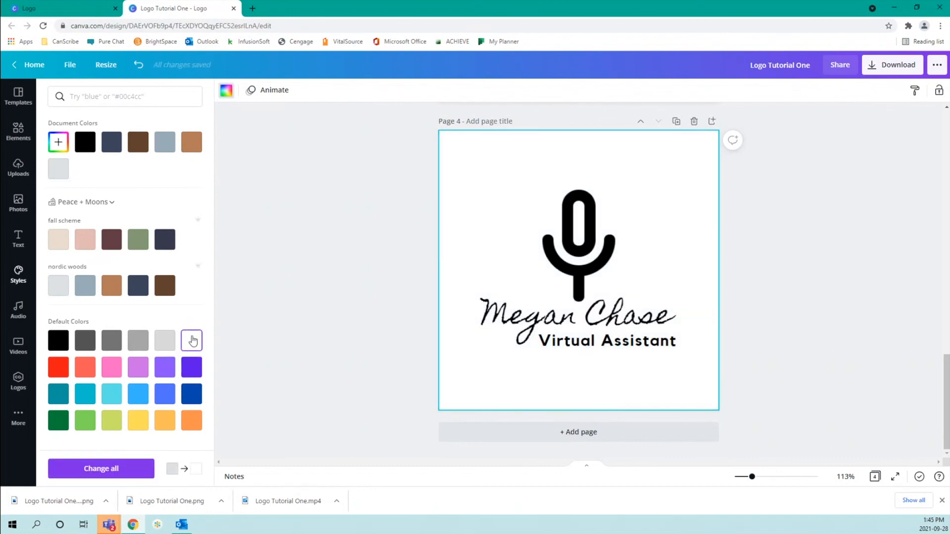
pyautogui.click(347, 203)
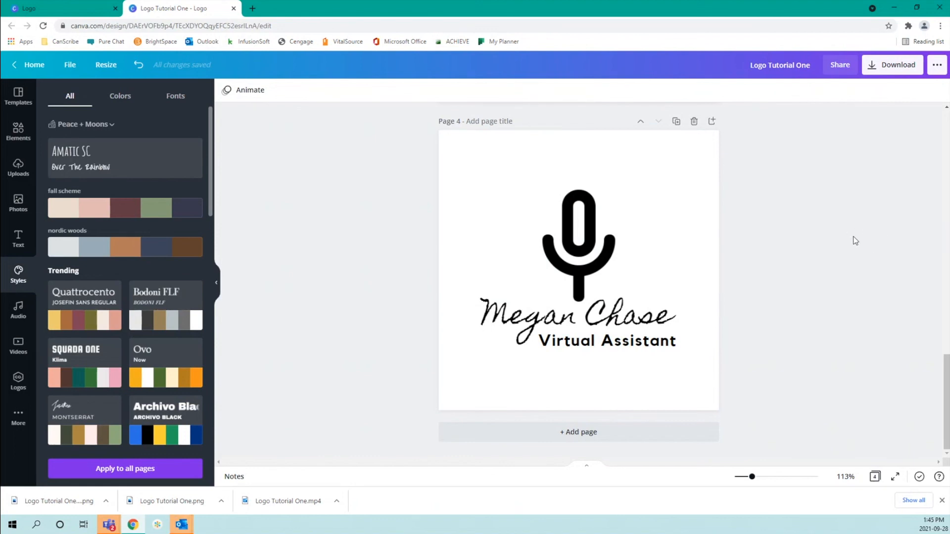
# Title page 4 'bw' and page 3 'colour 03'
pyautogui.click(488, 122)
pyautogui.write('bw')
pyautogui.scroll(9, 524, 118)
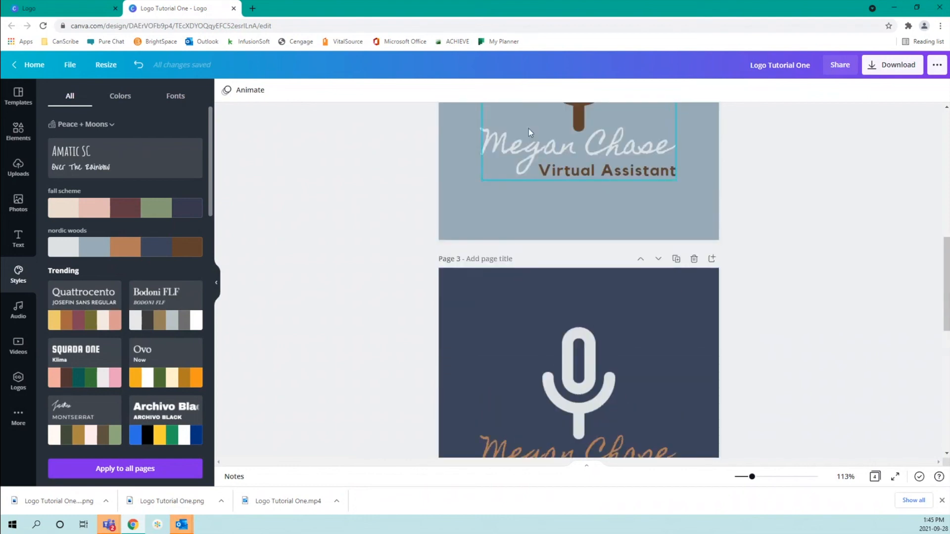
pyautogui.click(502, 259)
pyautogui.write('colour 03')
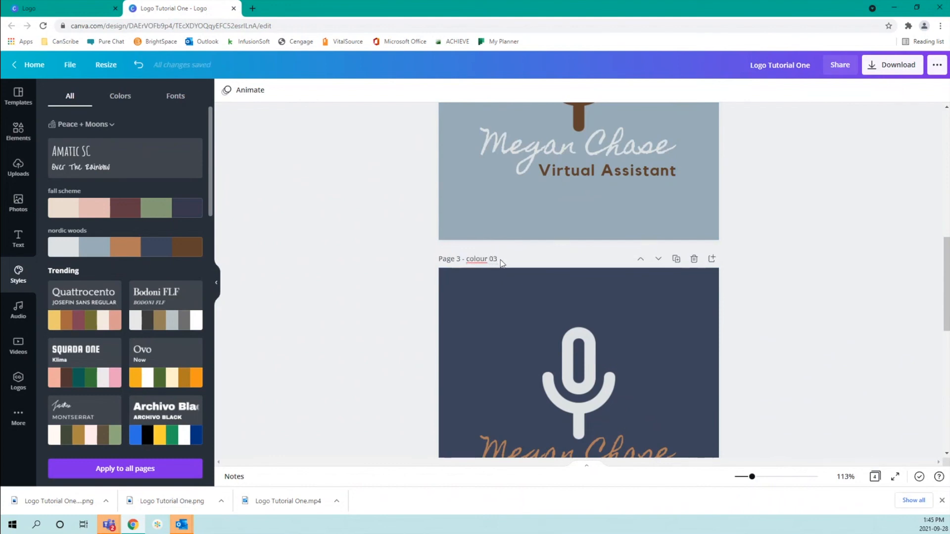
# Title page 2 'colour 02' and page 1 'colour 01'
pyautogui.scroll(4, 500, 260)
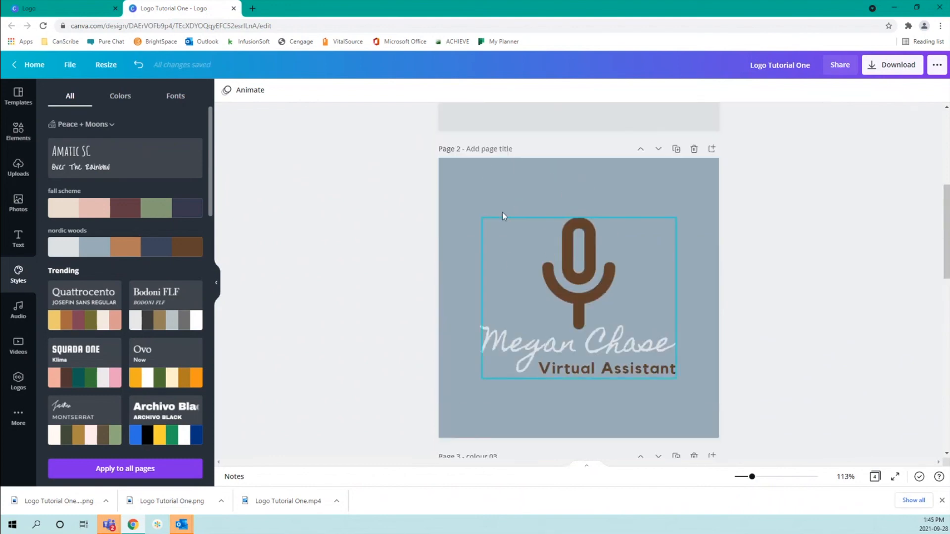
pyautogui.click(509, 149)
pyautogui.write('colour 02')
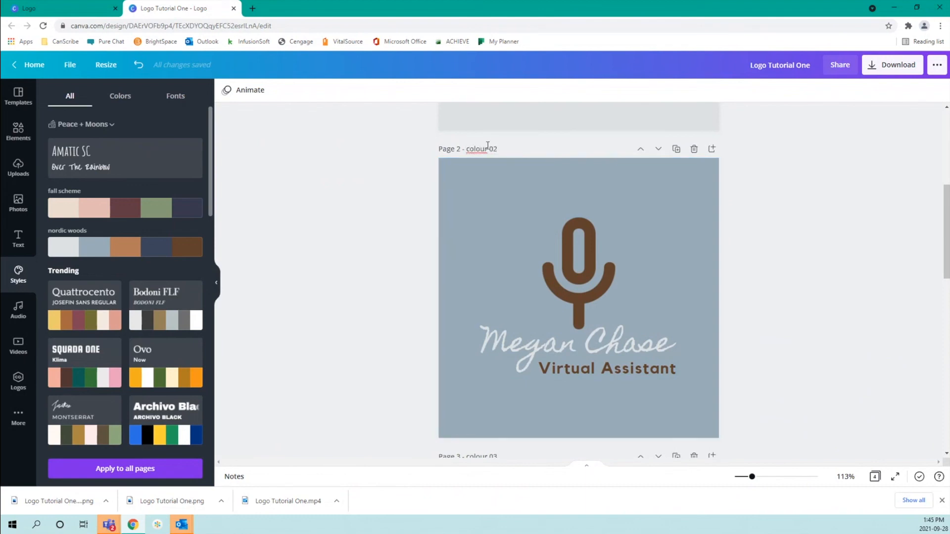
pyautogui.scroll(5, 486, 145)
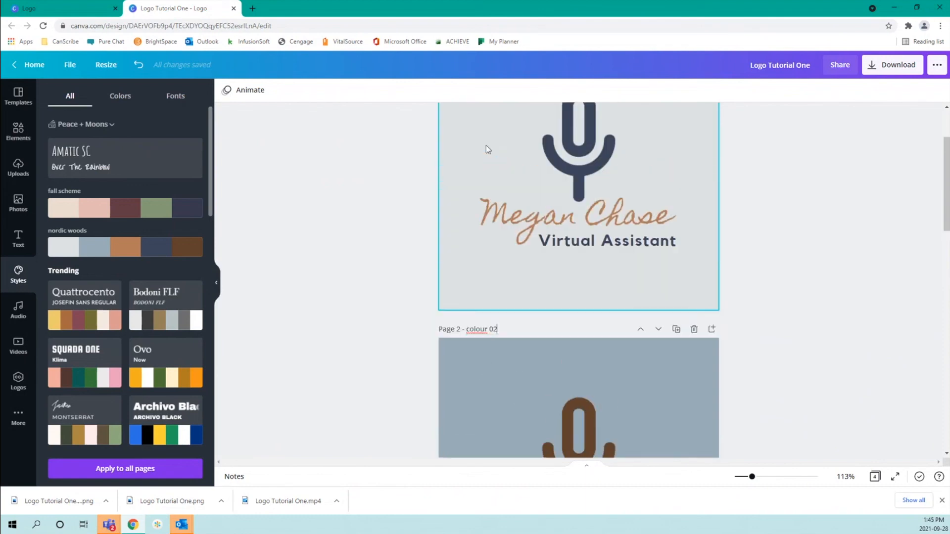
pyautogui.click(505, 121)
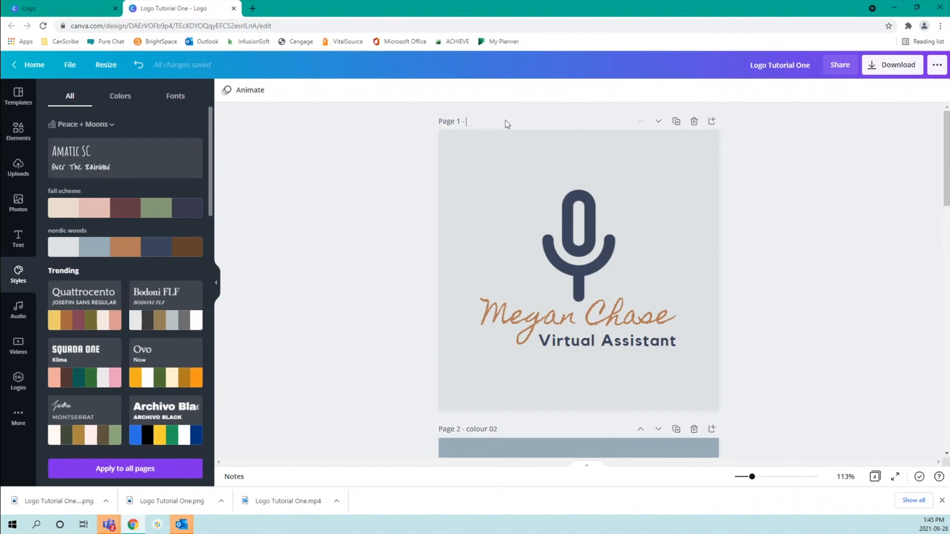
pyautogui.write('colour 01')
# Download all four pages as PNG files
pyautogui.click(893, 70)
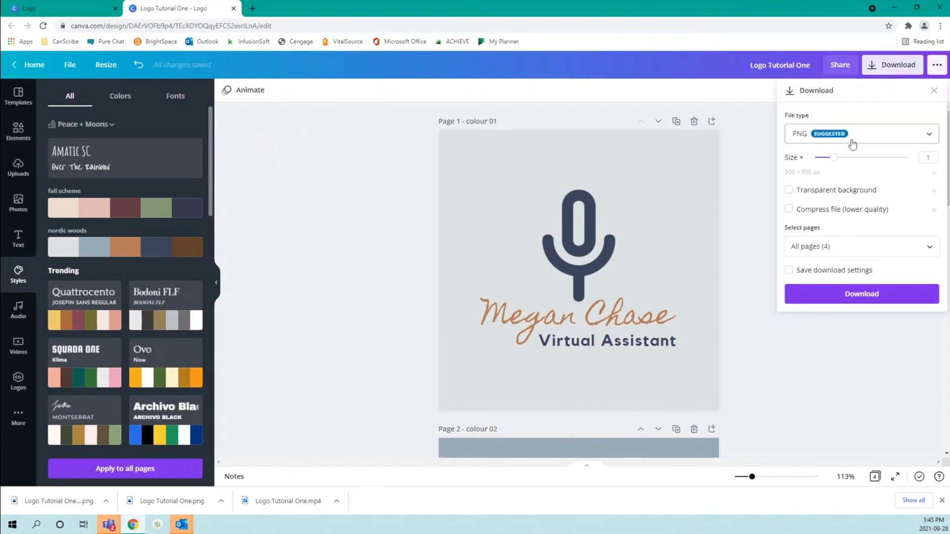
pyautogui.click(875, 296)
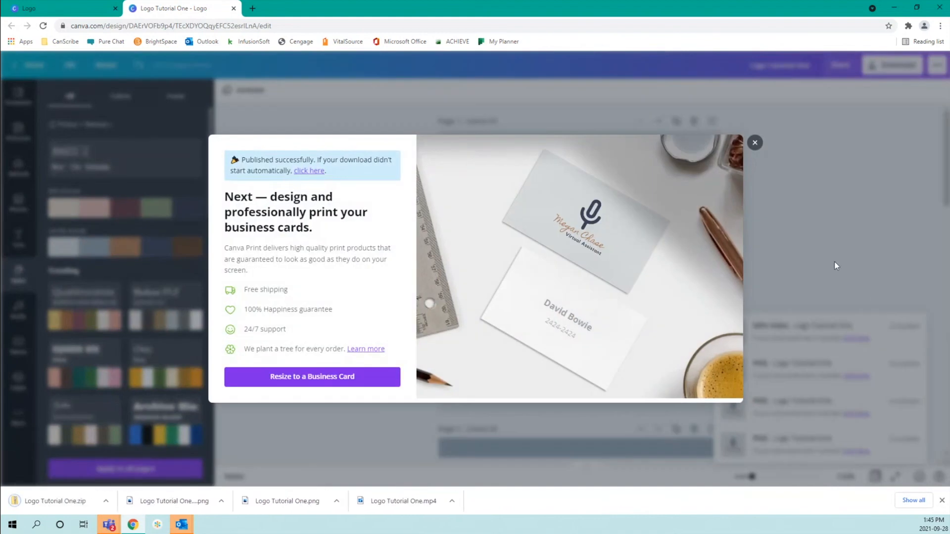
pyautogui.click(755, 144)
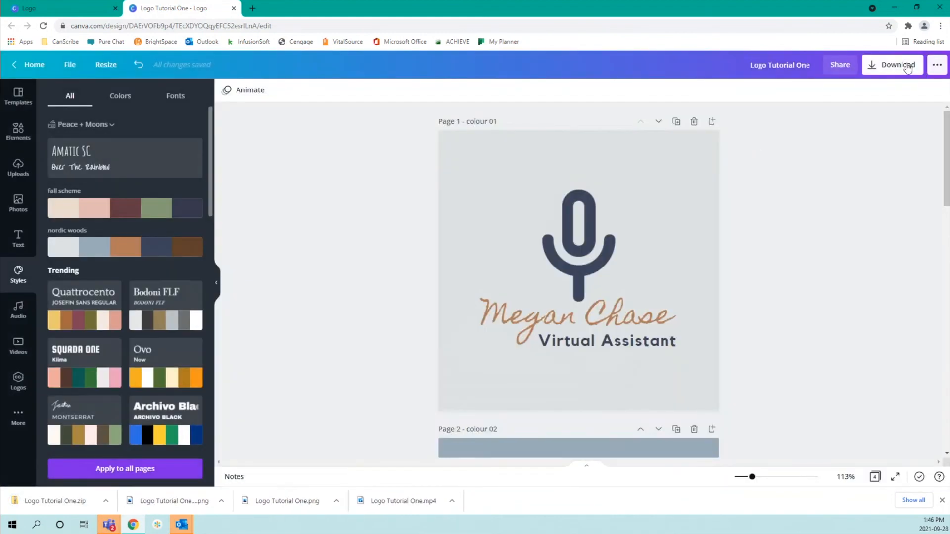
# Download all four pages again as PNGs with transparent backgrounds
pyautogui.click(907, 67)
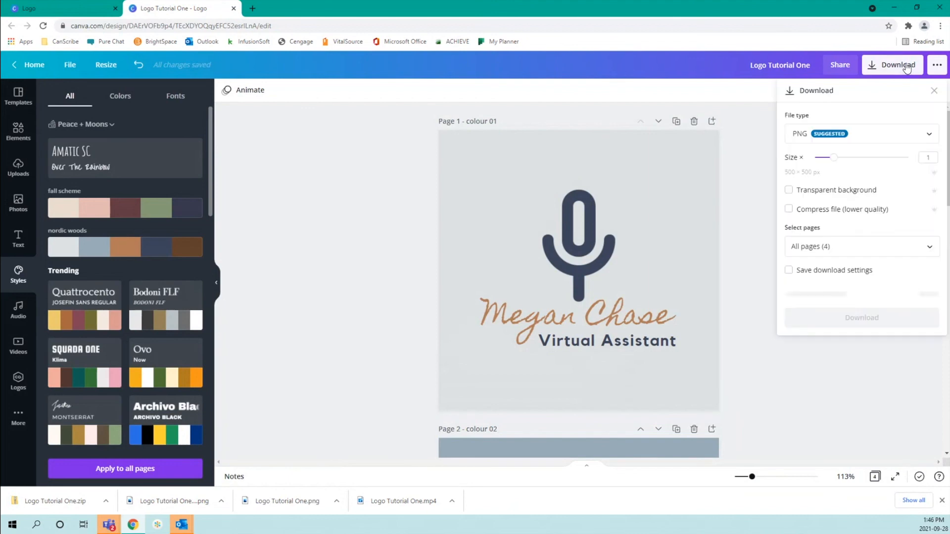
pyautogui.click(838, 193)
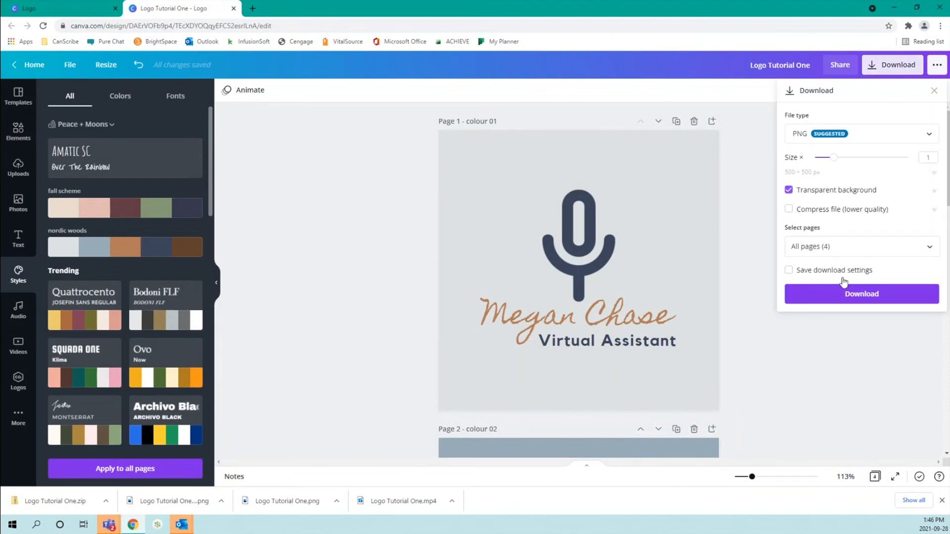
pyautogui.click(851, 297)
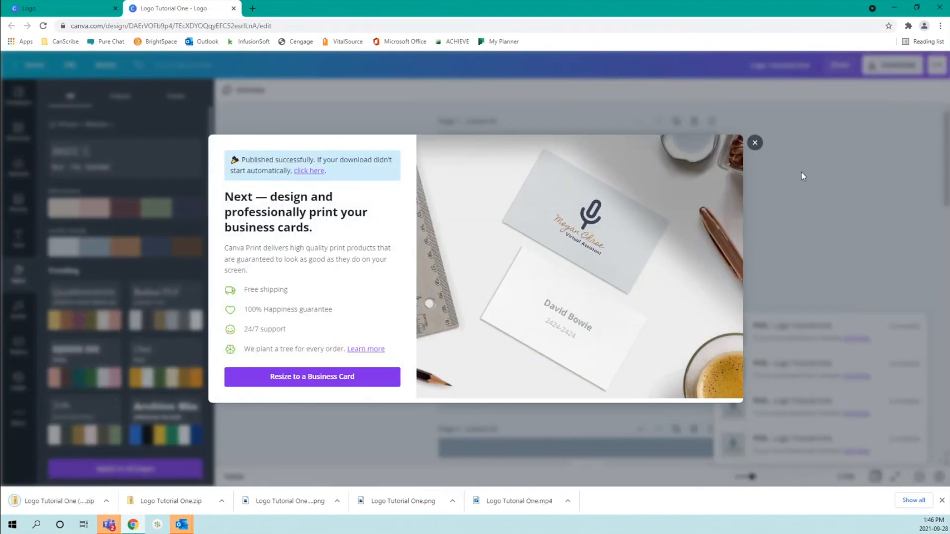
pyautogui.click(754, 143)
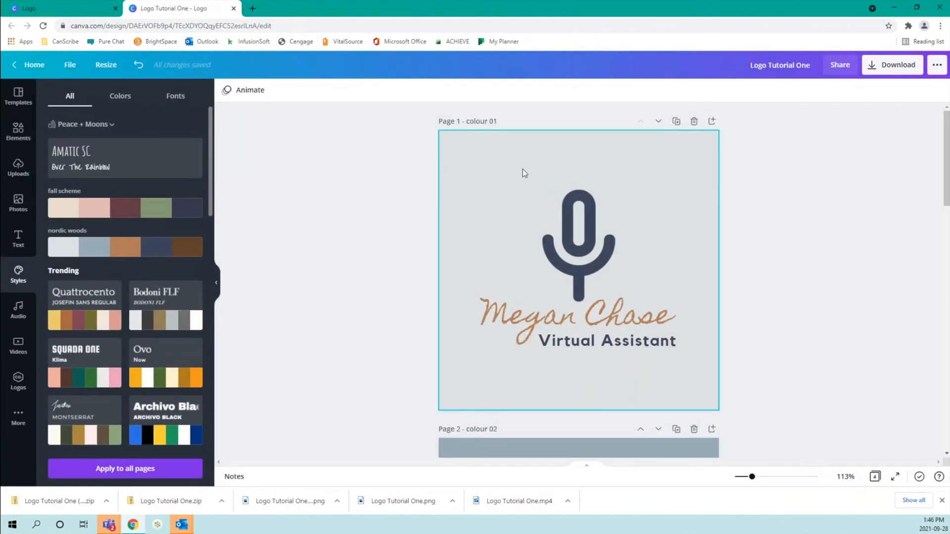
# Open the Logo Tutorial One zip and preview the bw logo in Photos
pyautogui.scroll(-2, 329, 288)
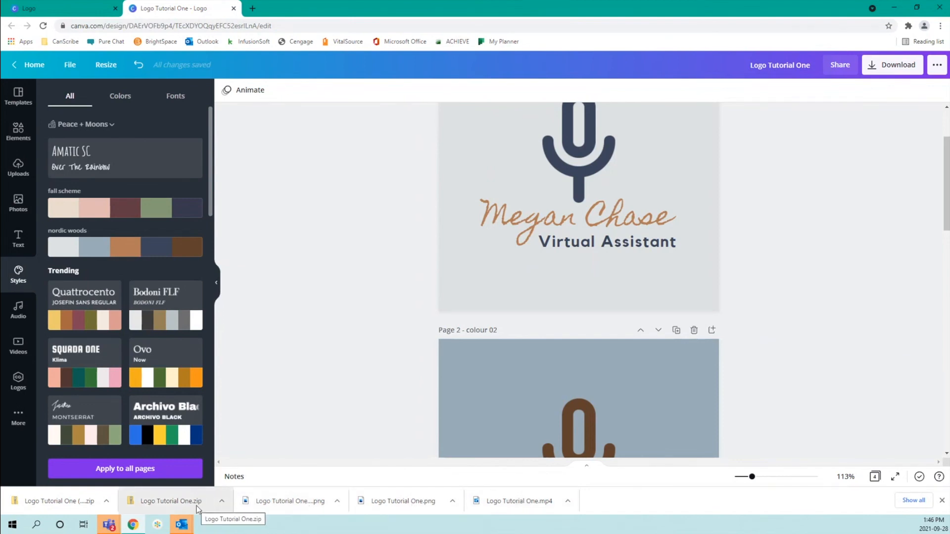
pyautogui.click(223, 501)
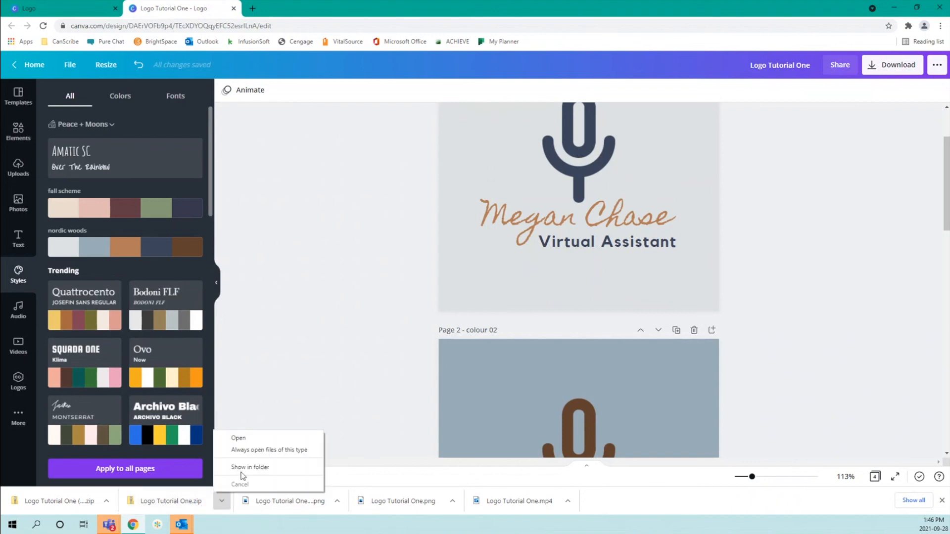
pyautogui.click(239, 438)
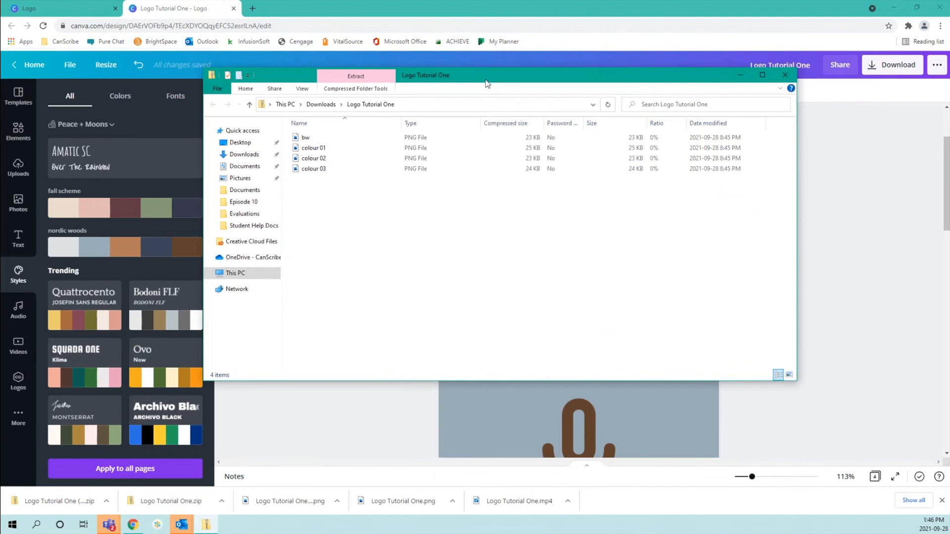
pyautogui.doubleClick(319, 138)
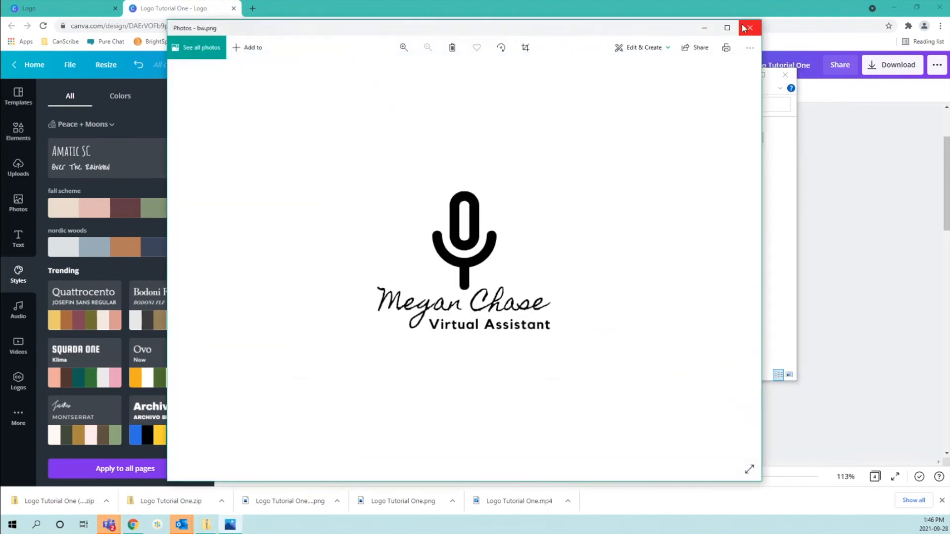
pyautogui.click(744, 28)
# Preview the colour 01, colour 02 and colour 03 logos in Photos
pyautogui.click(380, 150)
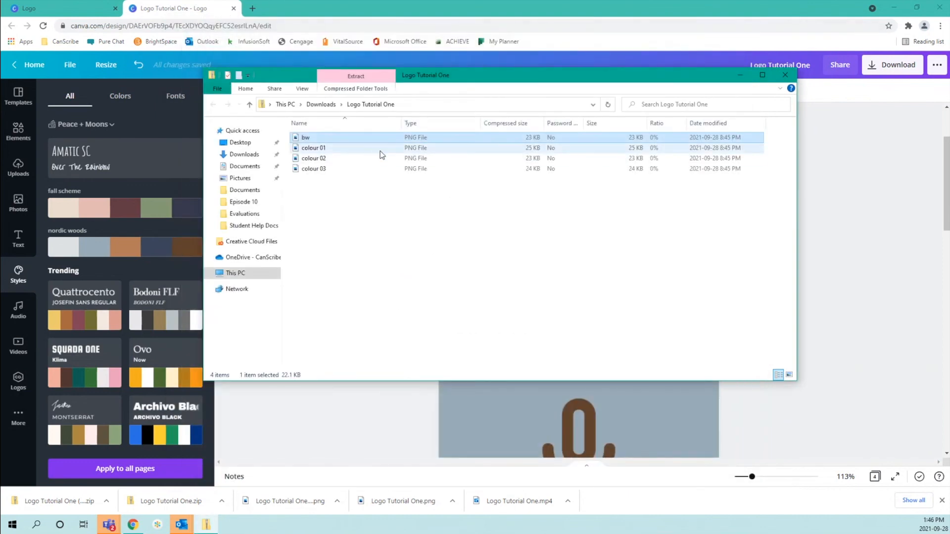
pyautogui.doubleClick(380, 151)
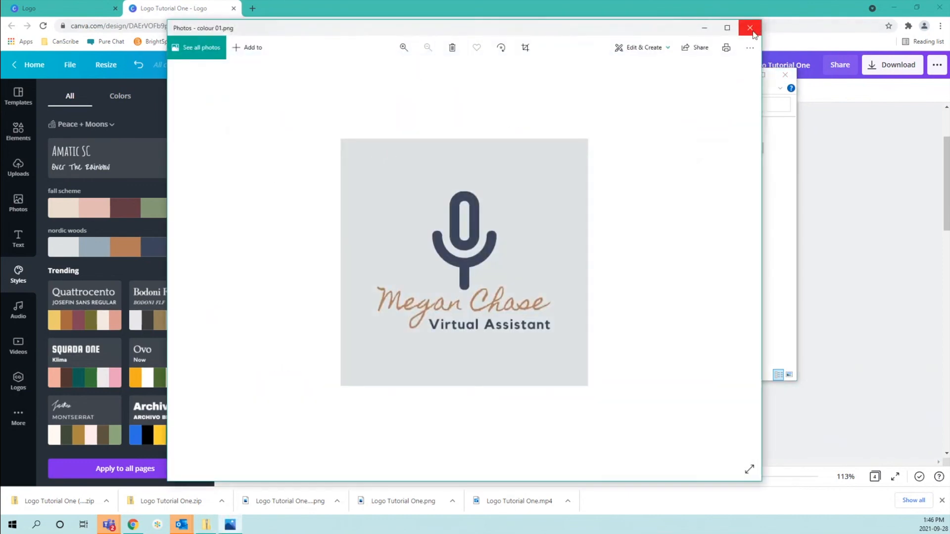
pyautogui.click(744, 28)
pyautogui.doubleClick(373, 158)
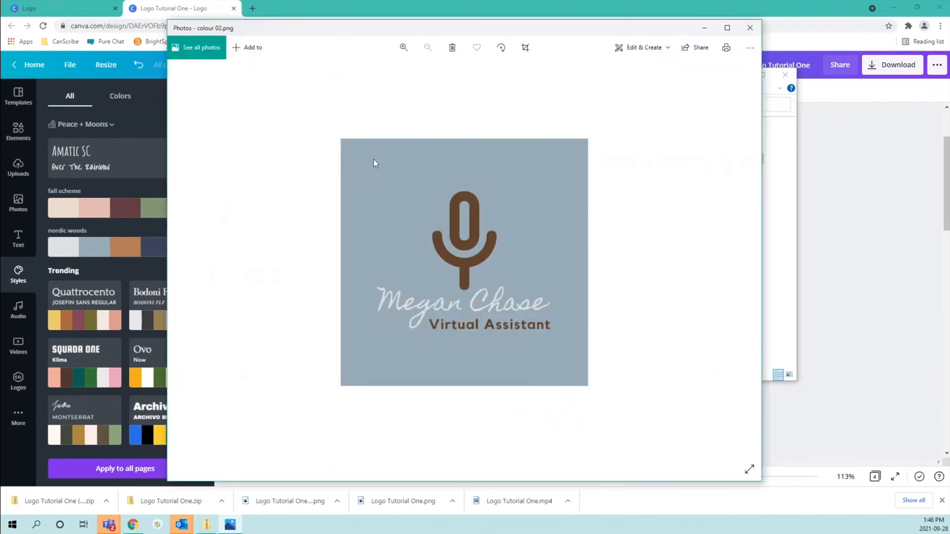
pyautogui.click(756, 31)
pyautogui.doubleClick(314, 171)
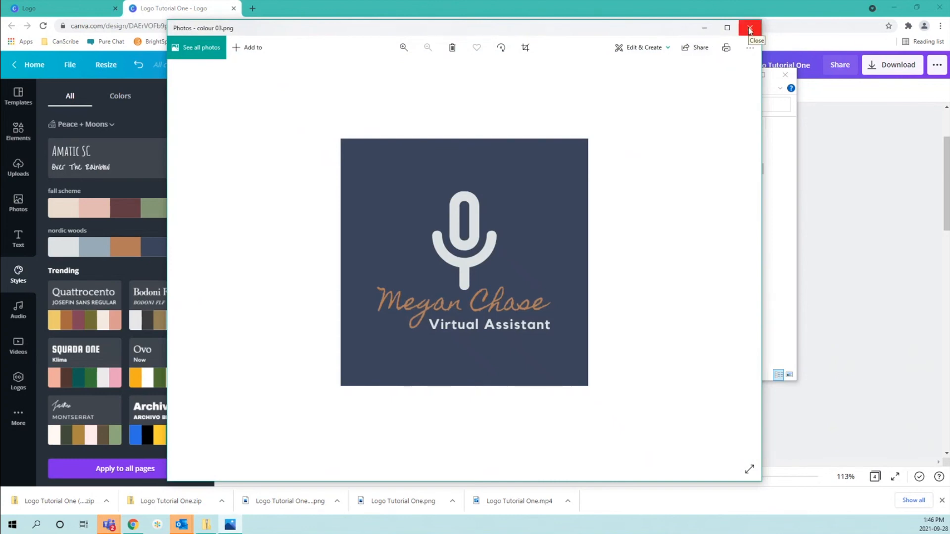
pyautogui.click(750, 31)
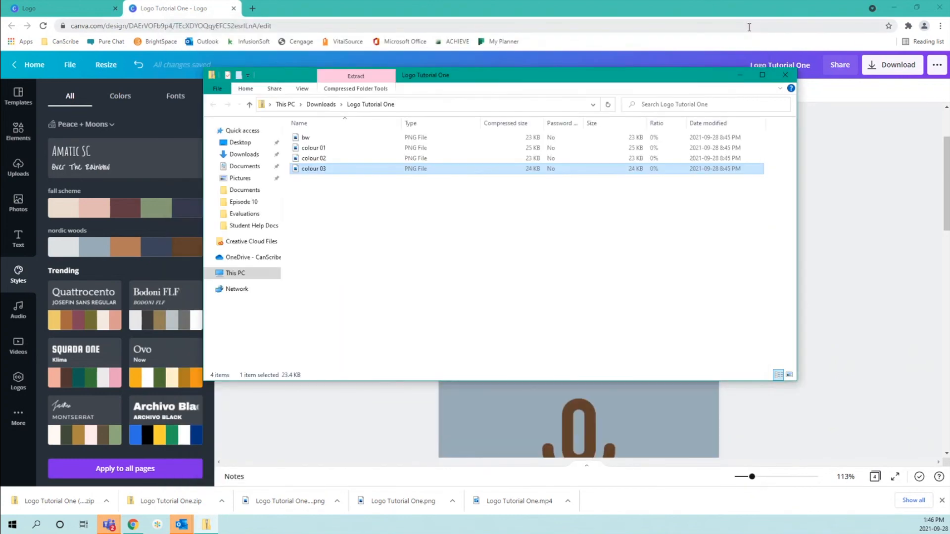
# Close the first zip's folder and open the second downloaded zip, Logo Tutorial One (1)
pyautogui.click(786, 75)
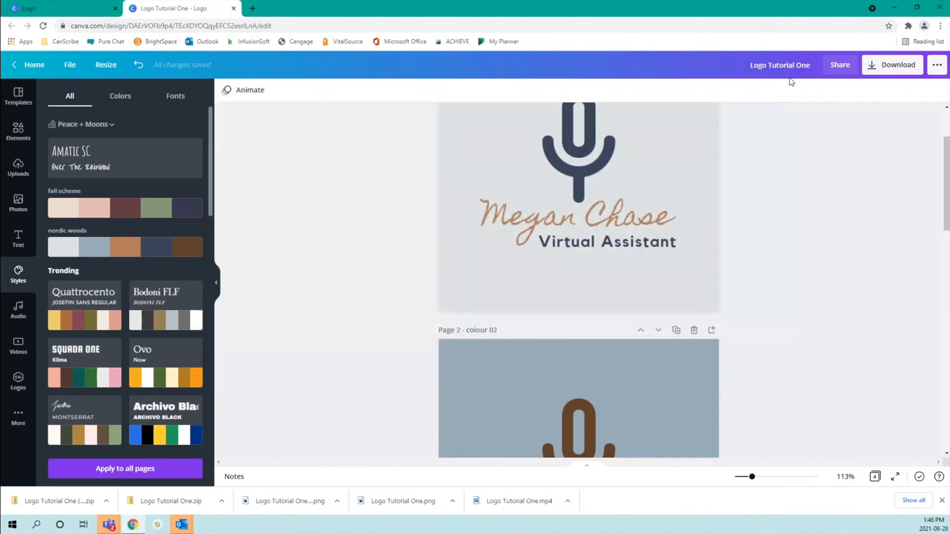
pyautogui.click(108, 502)
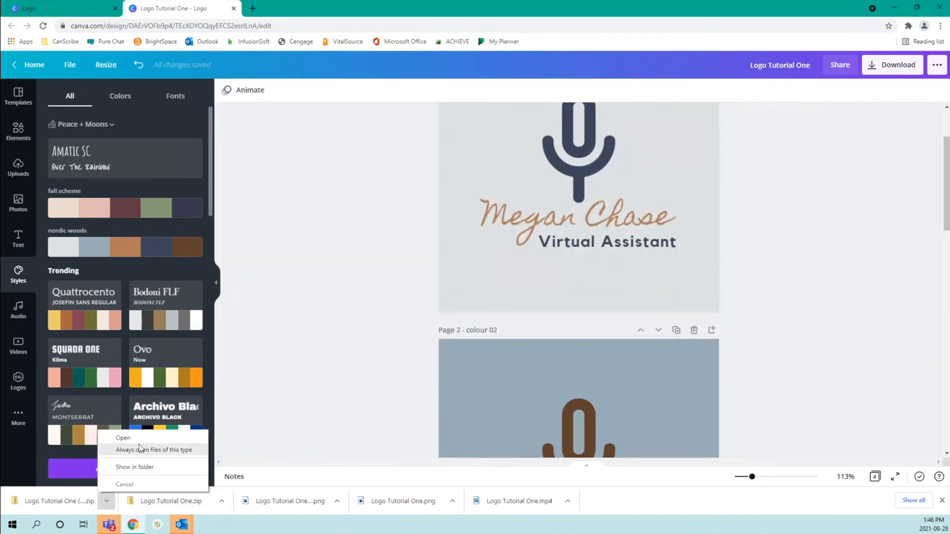
pyautogui.click(149, 439)
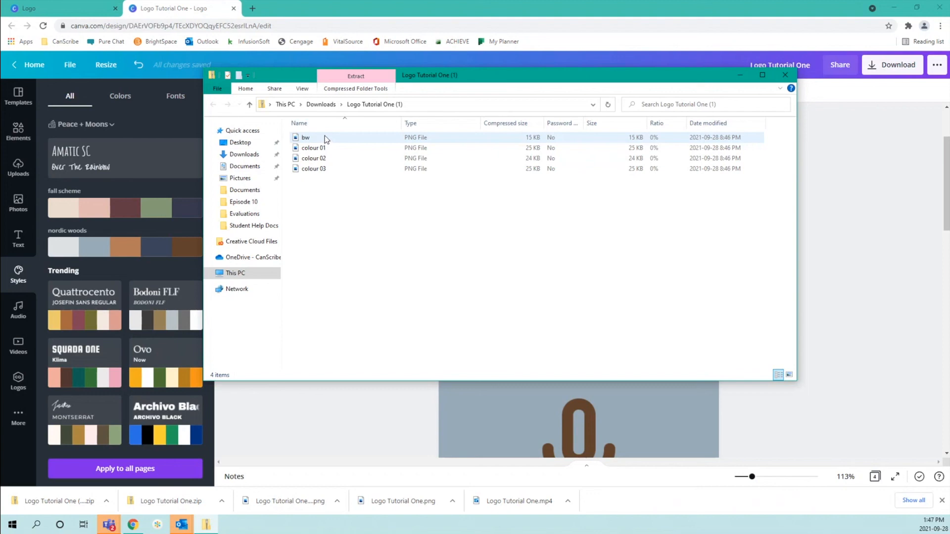
# Preview the transparent bw, colour 01, colour 02 and colour 03 logos in Photos, then close the folder
pyautogui.doubleClick(326, 139)
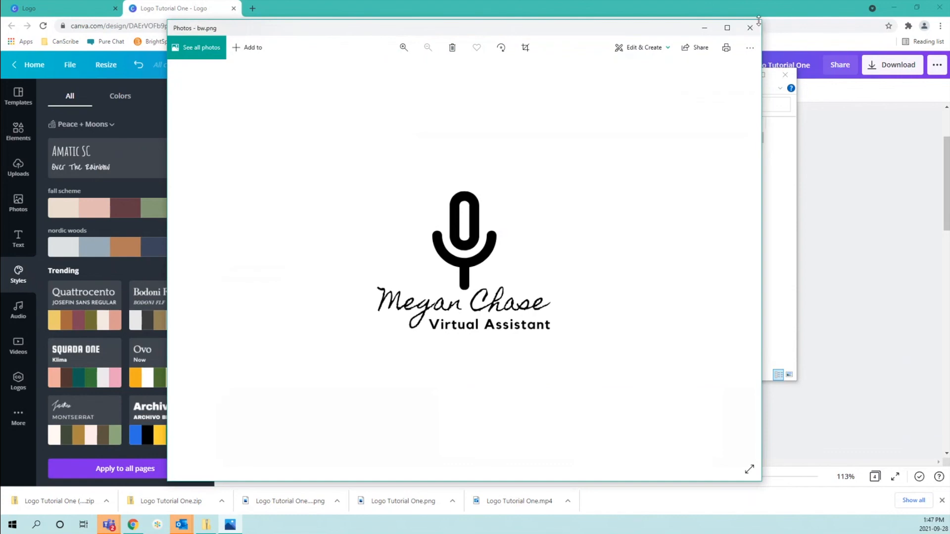
pyautogui.click(750, 29)
pyautogui.doubleClick(347, 148)
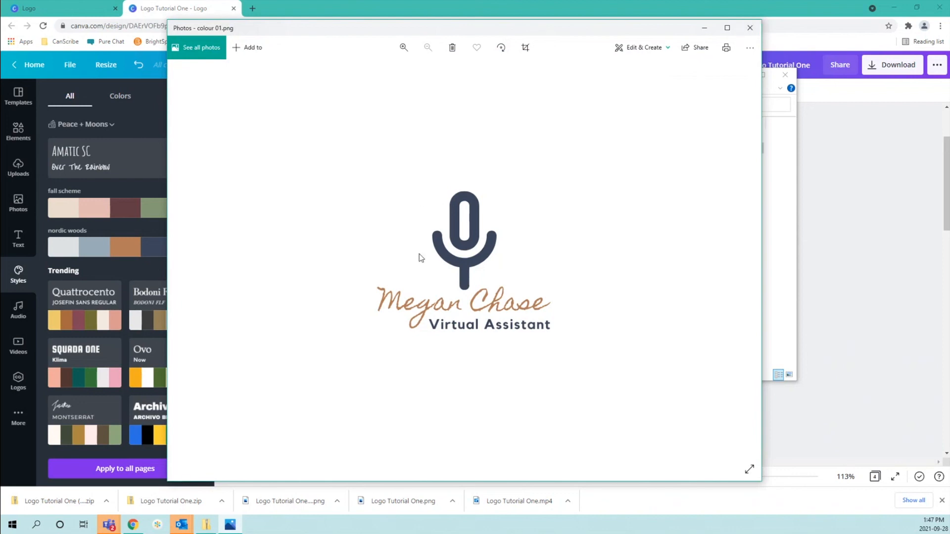
pyautogui.click(749, 28)
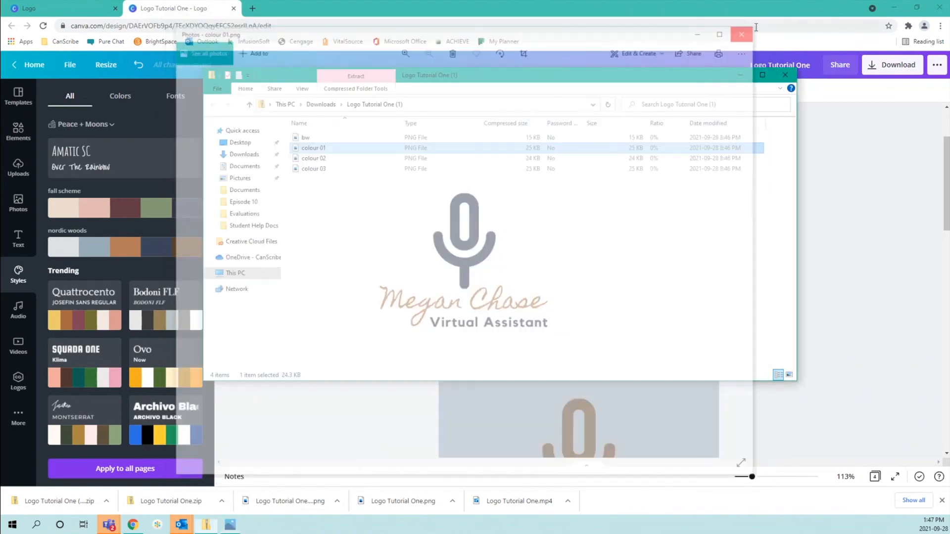
pyautogui.click(350, 163)
pyautogui.doubleClick(349, 162)
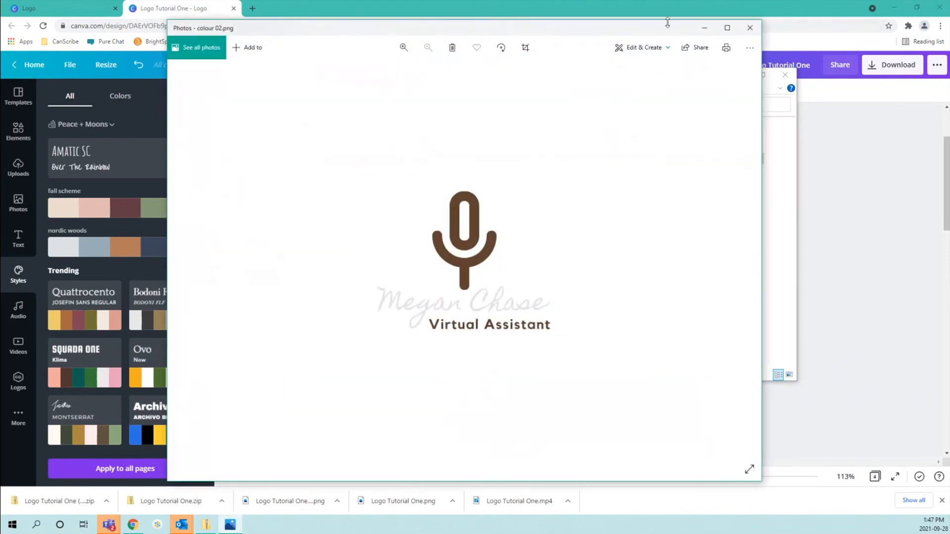
pyautogui.click(748, 28)
pyautogui.doubleClick(366, 169)
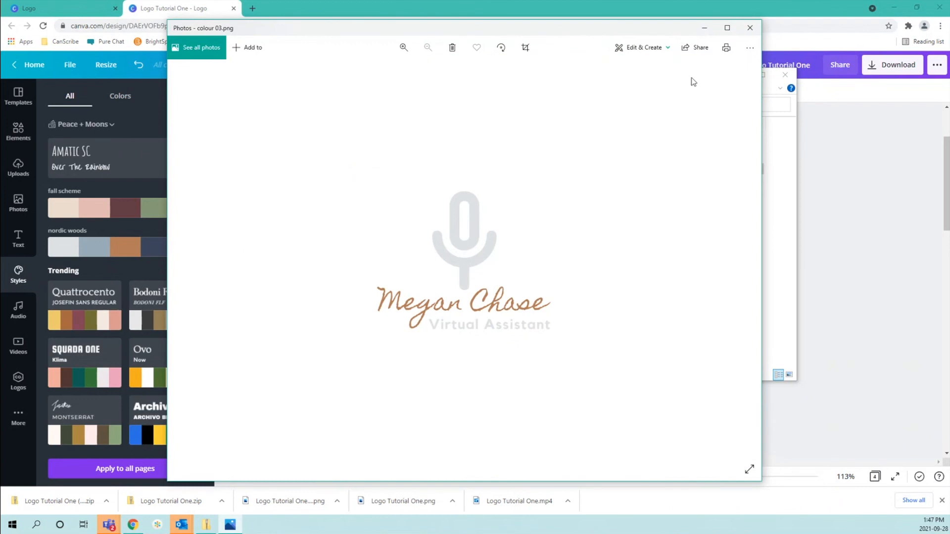
pyautogui.click(745, 32)
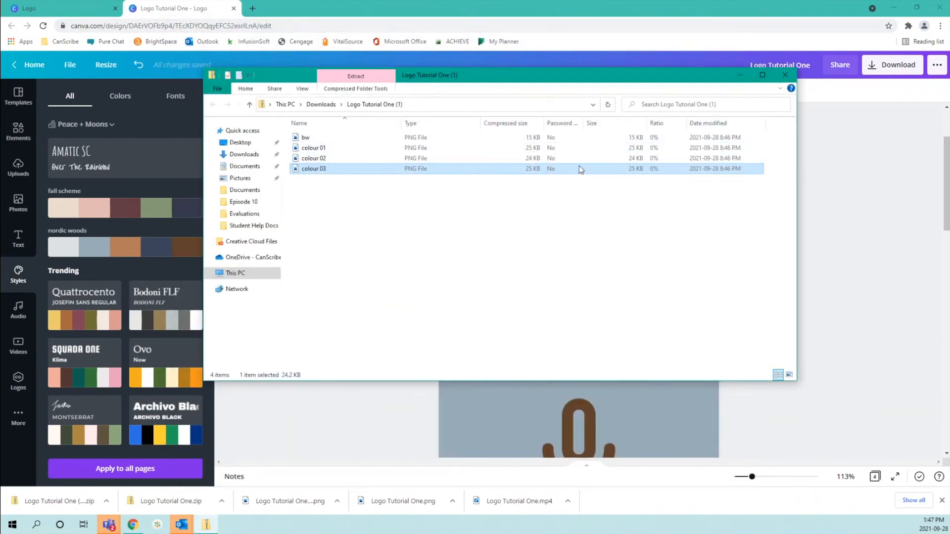
pyautogui.click(786, 74)
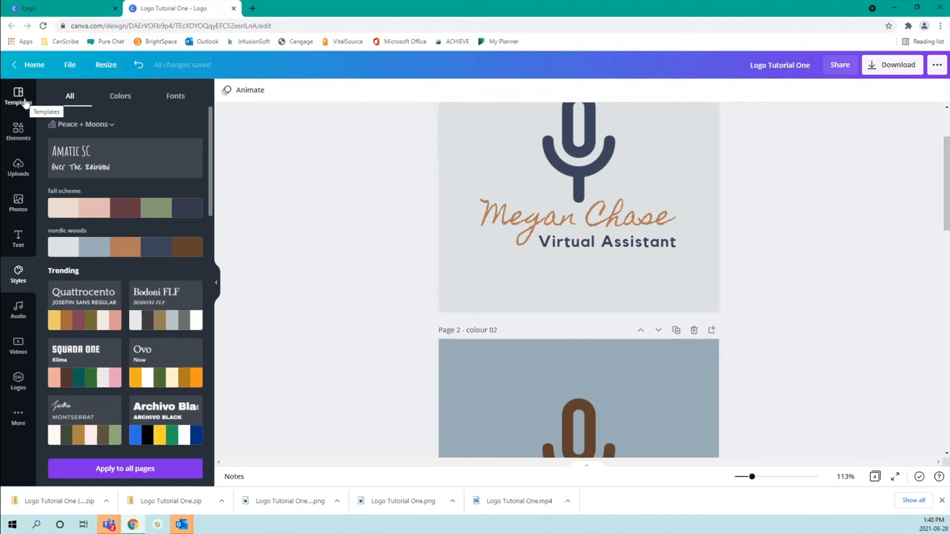
pyautogui.scroll(-4, 133, 230)
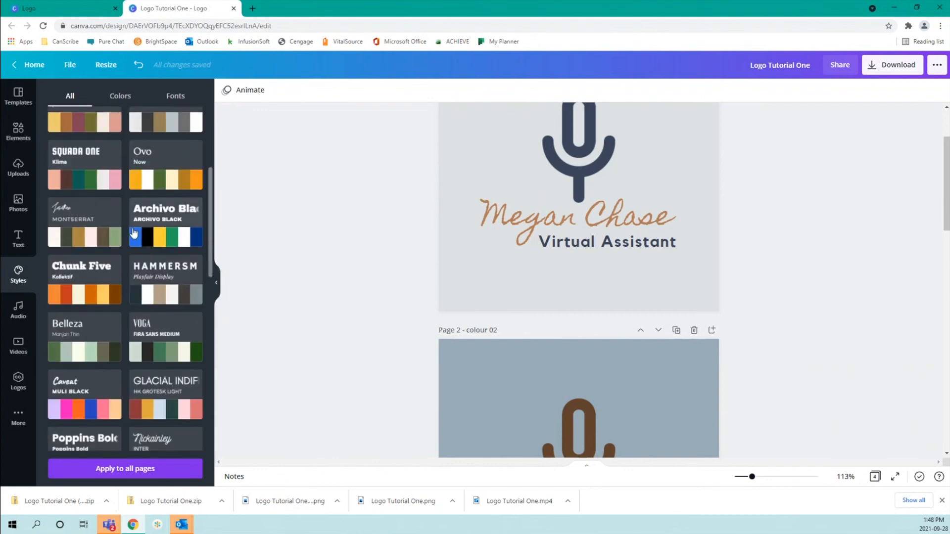
pyautogui.scroll(-4, 133, 232)
pyautogui.scroll(-3, 133, 231)
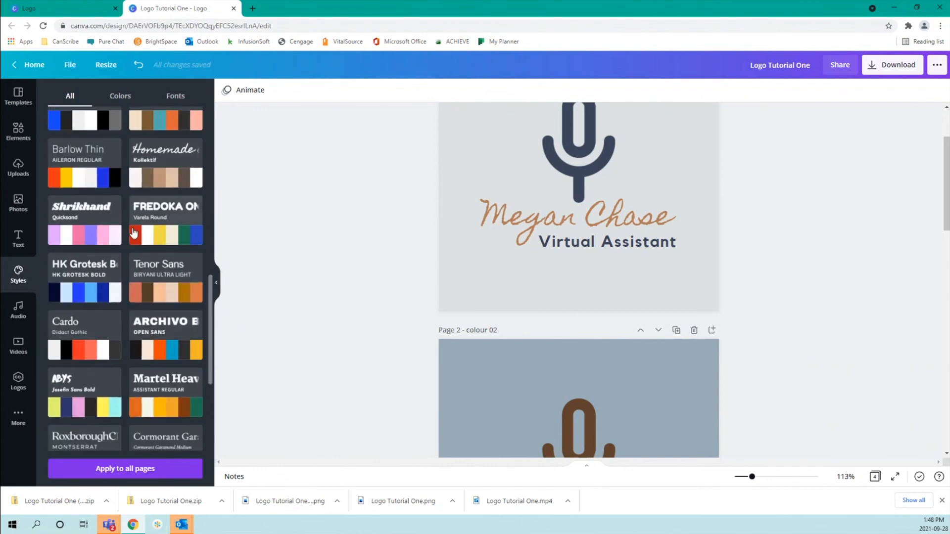